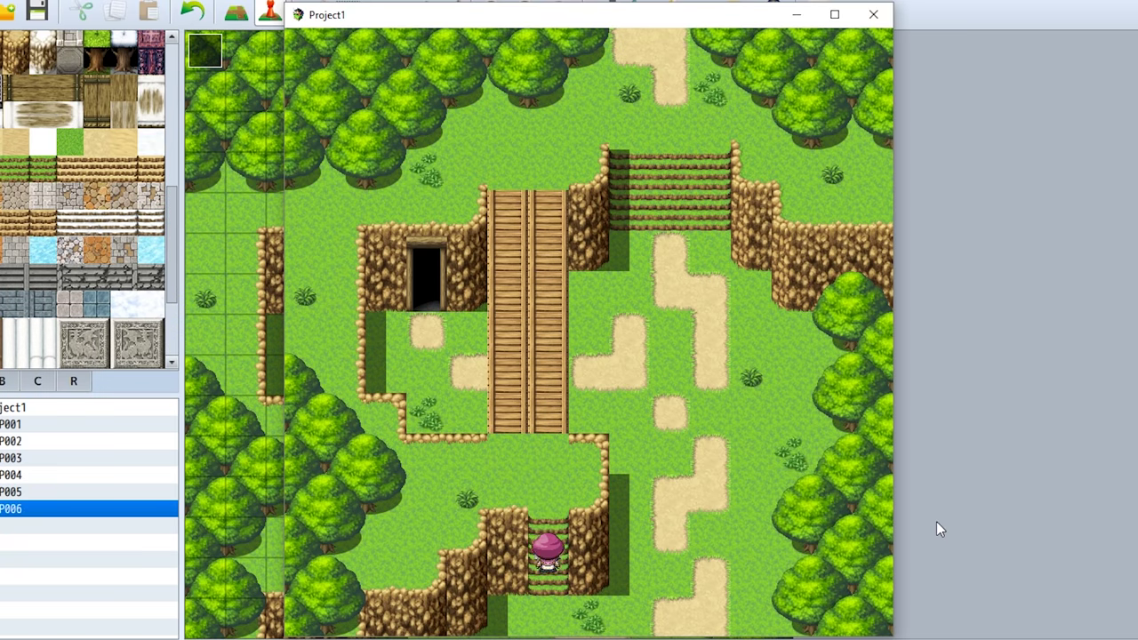
Test the finished bridge in the playtest by walking the character up the stairs, across the bridge and back down.
key("Up")
key("Up")
key("Up")
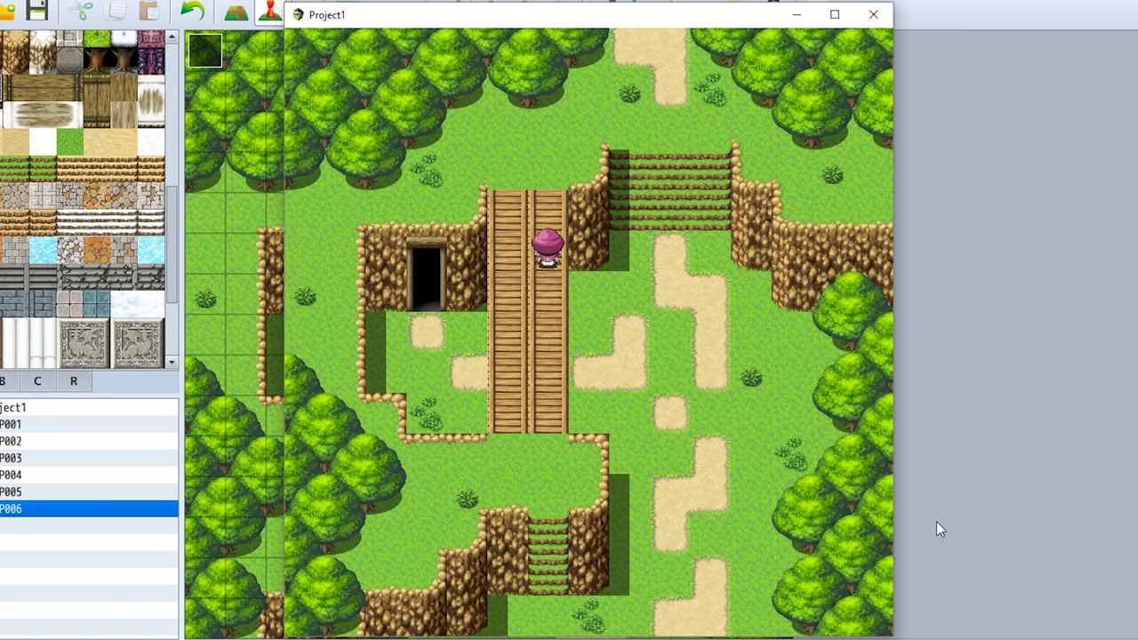
key("Down")
key("Down")
key("Down")
key("Down")
key("Down")
key("Down")
key("Down")
key("Down")
key("Down")
key("Down")
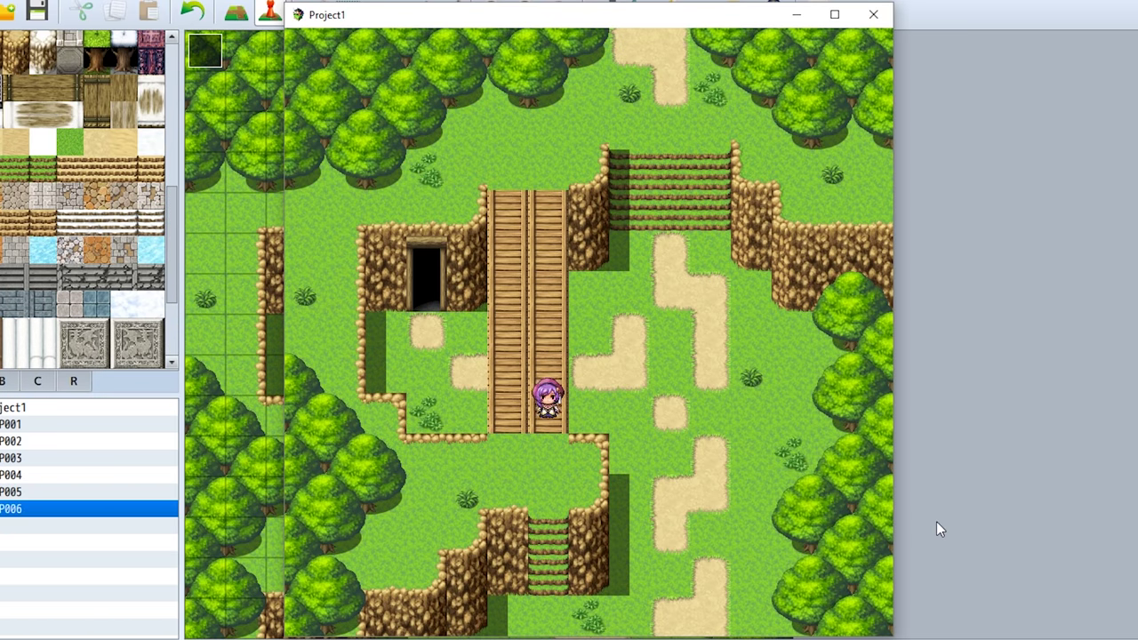
Walk the character off the foot of the stairs, around the cliff and up the lower ground beside the bridge.
key("Right")
key("Right")
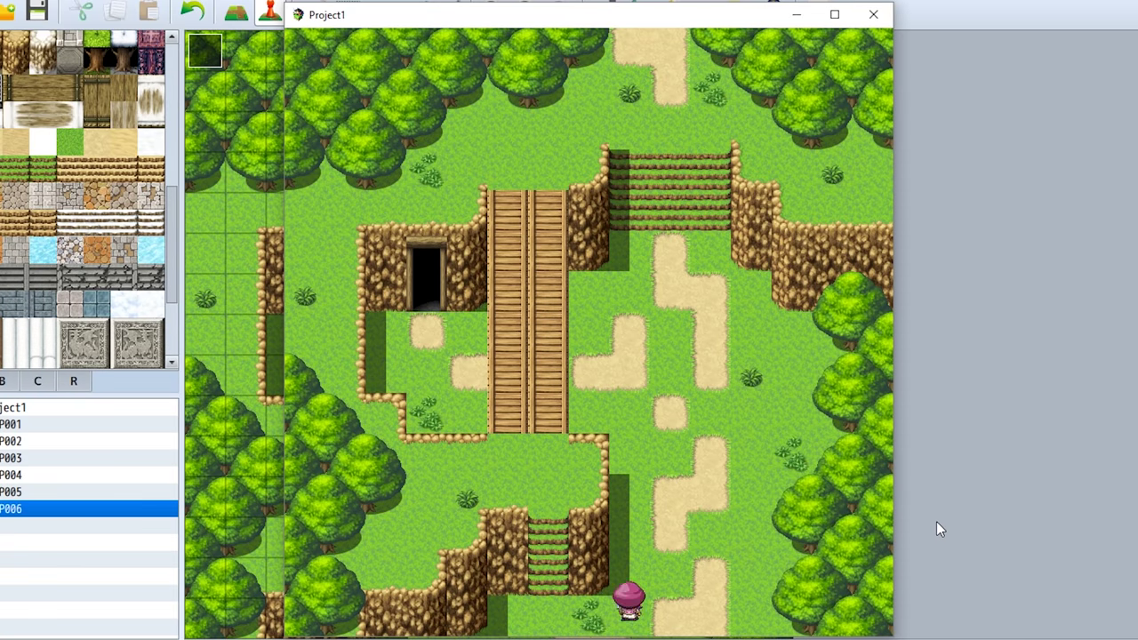
key("Up")
key("Up")
key("Up")
key("Up")
key("Up")
key("Up")
key("Up")
key("Up")
key("Up")
key("Up")
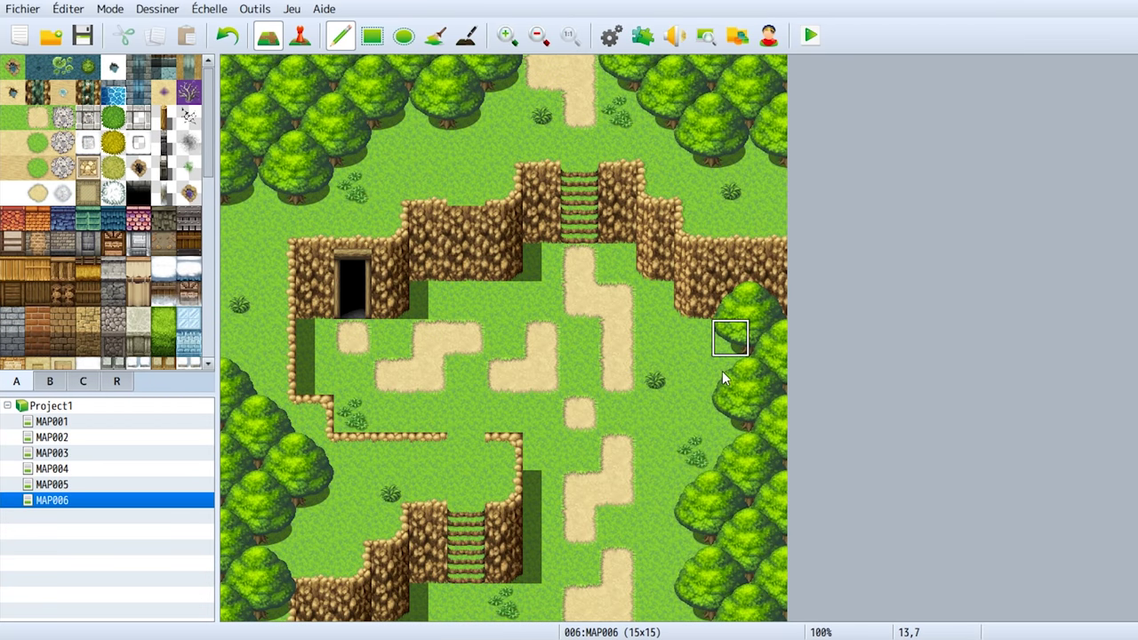
In event mode, set the player's starting position on MAP006 at tile 9,8 on the grass beside the central path.
left_click(299, 37)
right_click(584, 383)
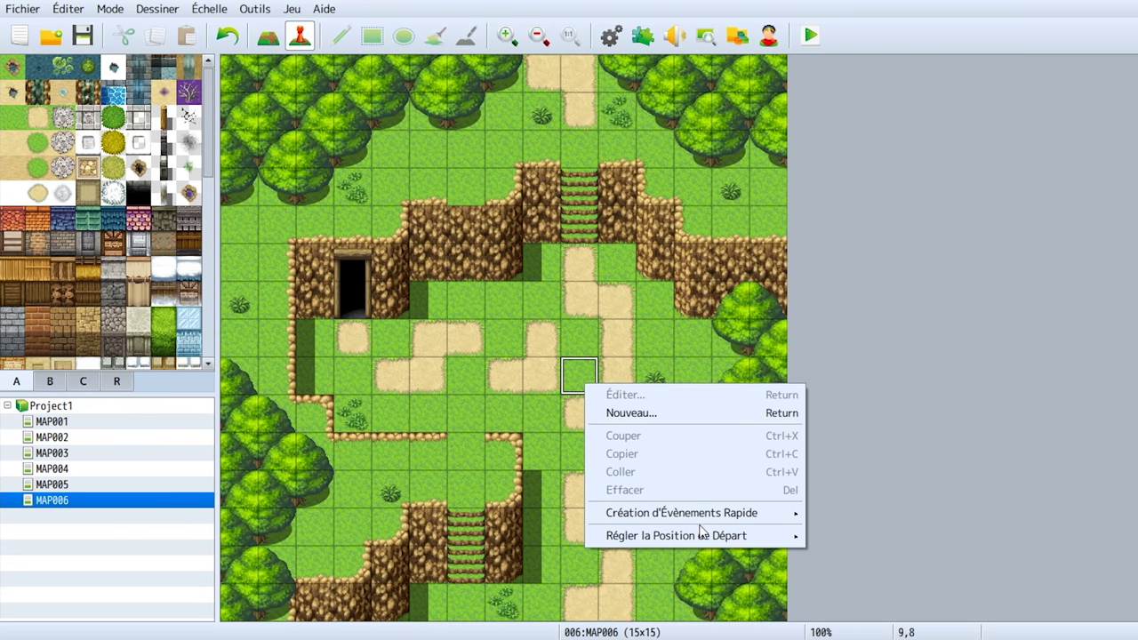
mouse_move(771, 536)
left_click(843, 536)
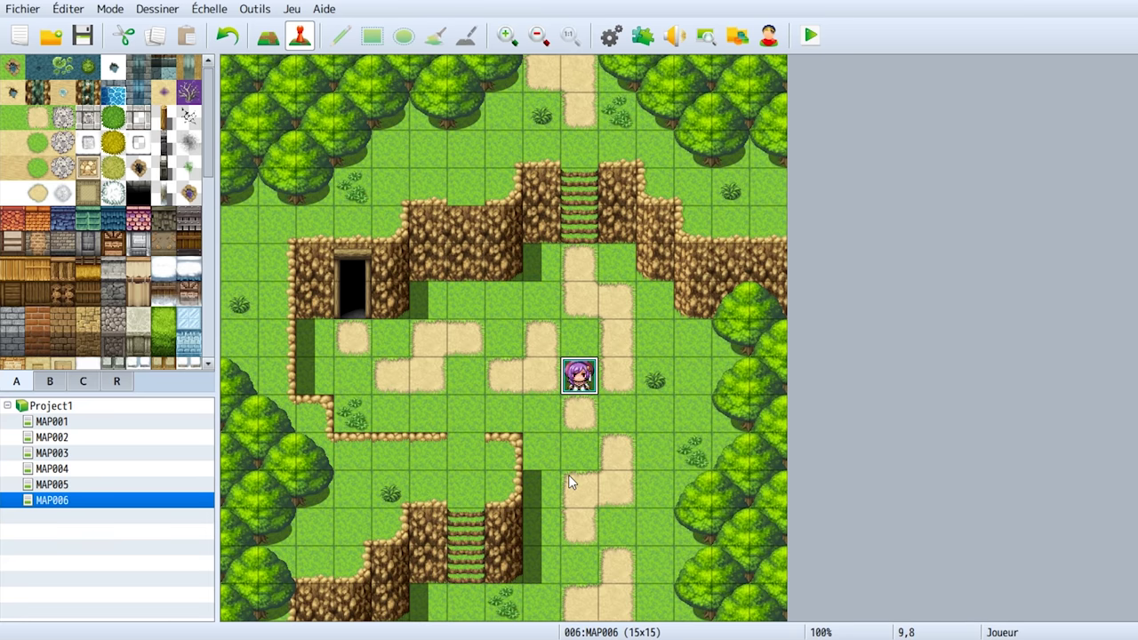
Create an event on the upper tile of the lower staircase (6,12) with its trigger set to Touche Joueur.
left_click(469, 520)
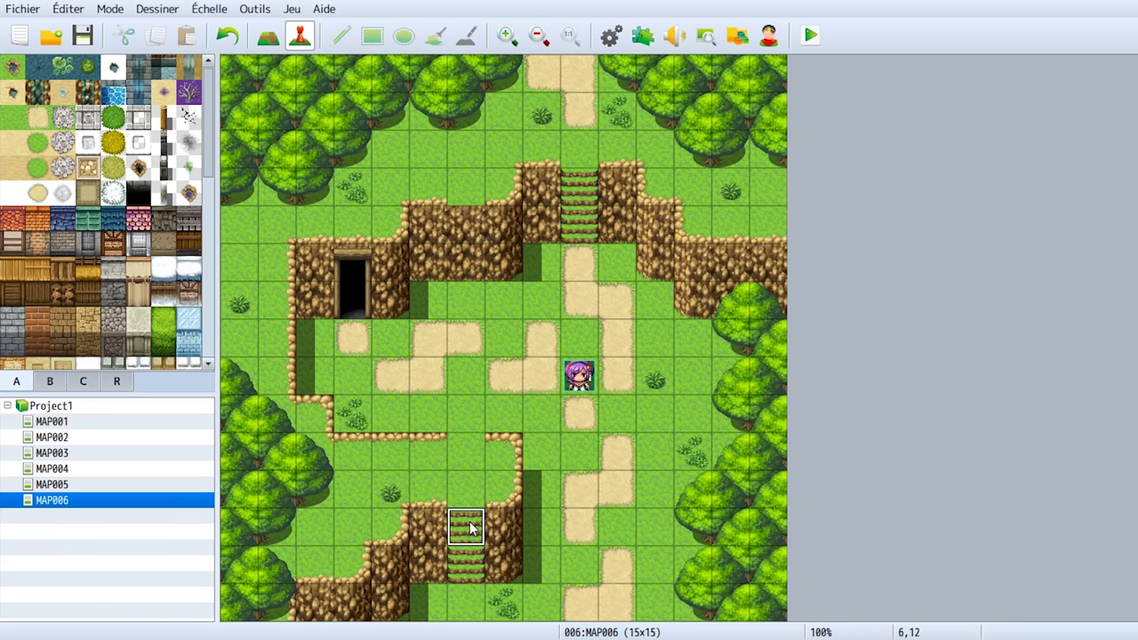
left_click(584, 181)
left_click(467, 525)
left_click(467, 565)
left_click(455, 531)
double_click(458, 526)
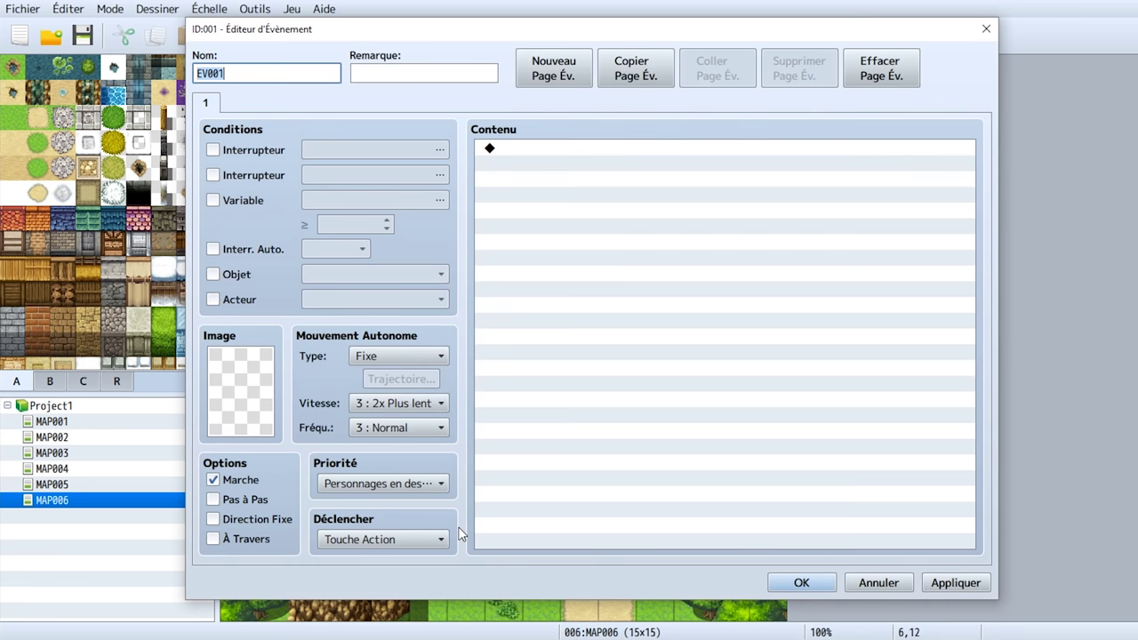
left_click(430, 540)
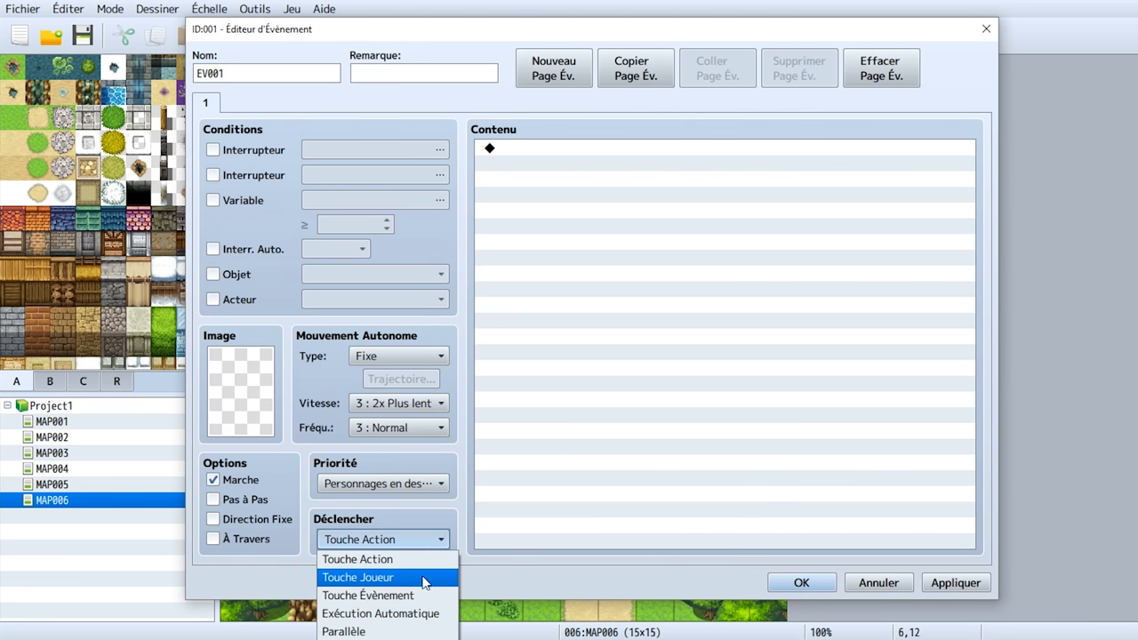
left_click(418, 578)
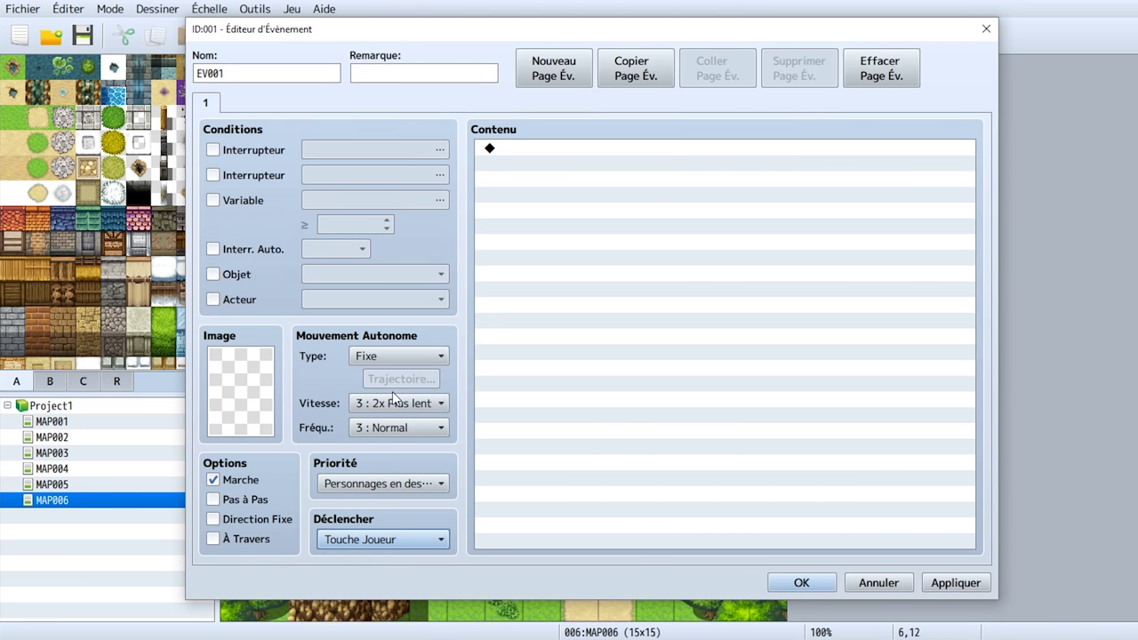
Add a Contrôler les Interrupteurs command that turns ON switch 0001, named Hauteur, and save the event.
double_click(503, 153)
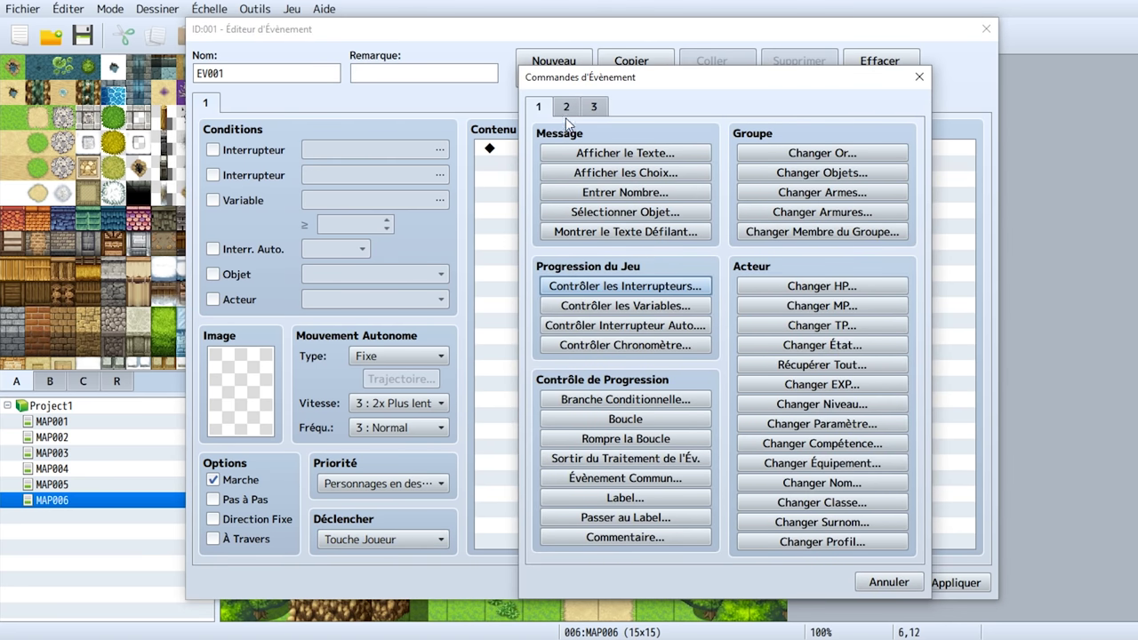
left_click(586, 285)
left_click(751, 292)
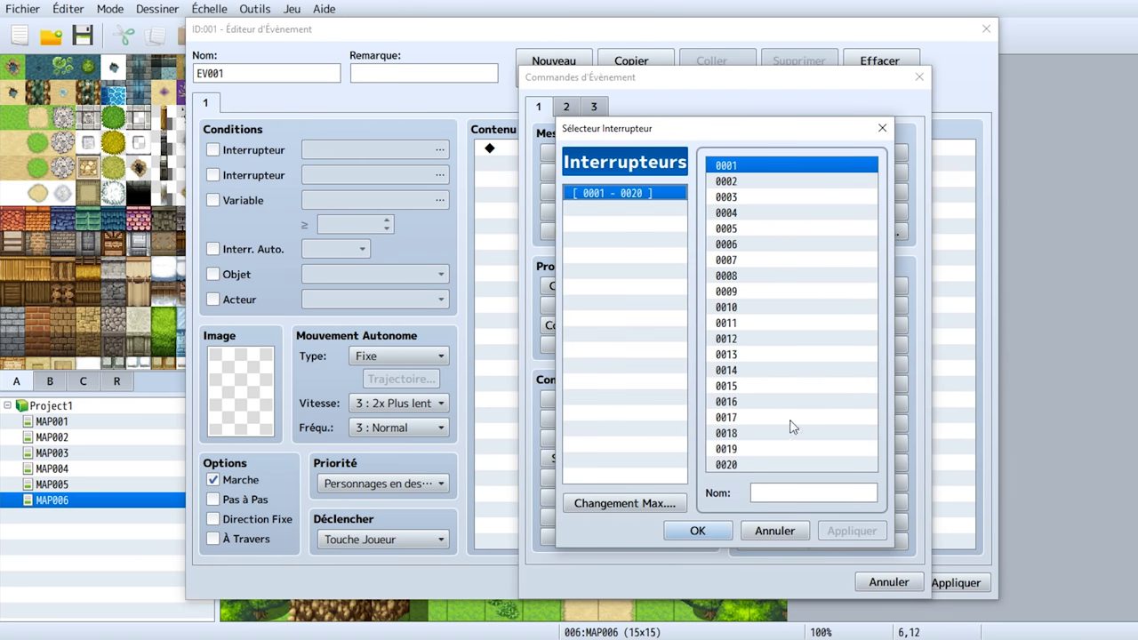
left_click(820, 498)
type("Hauteur")
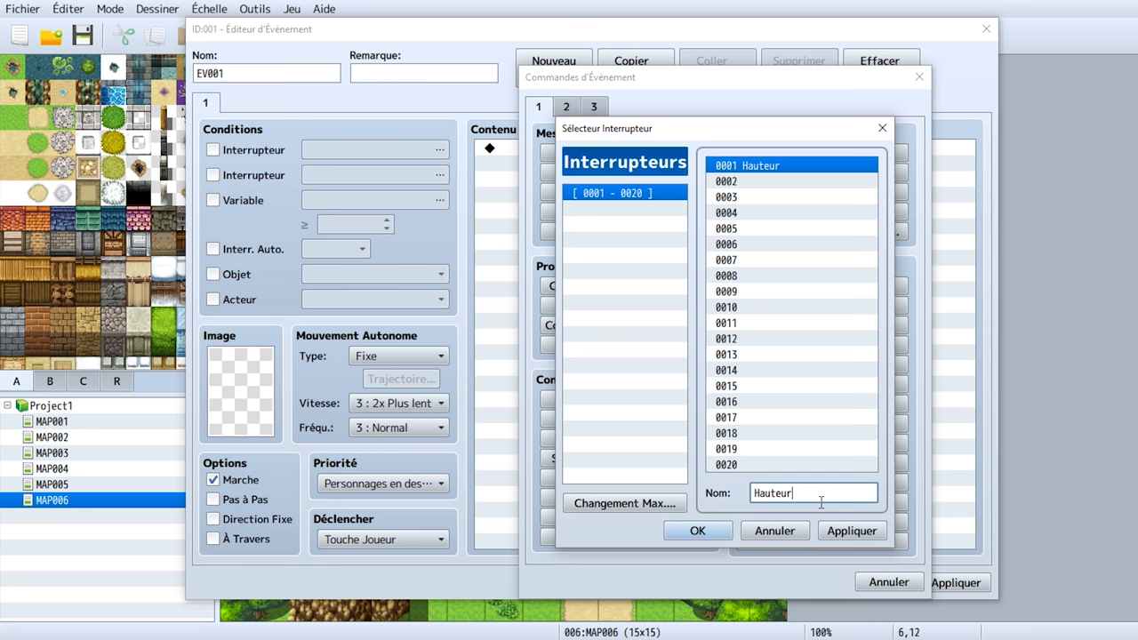
key("Return")
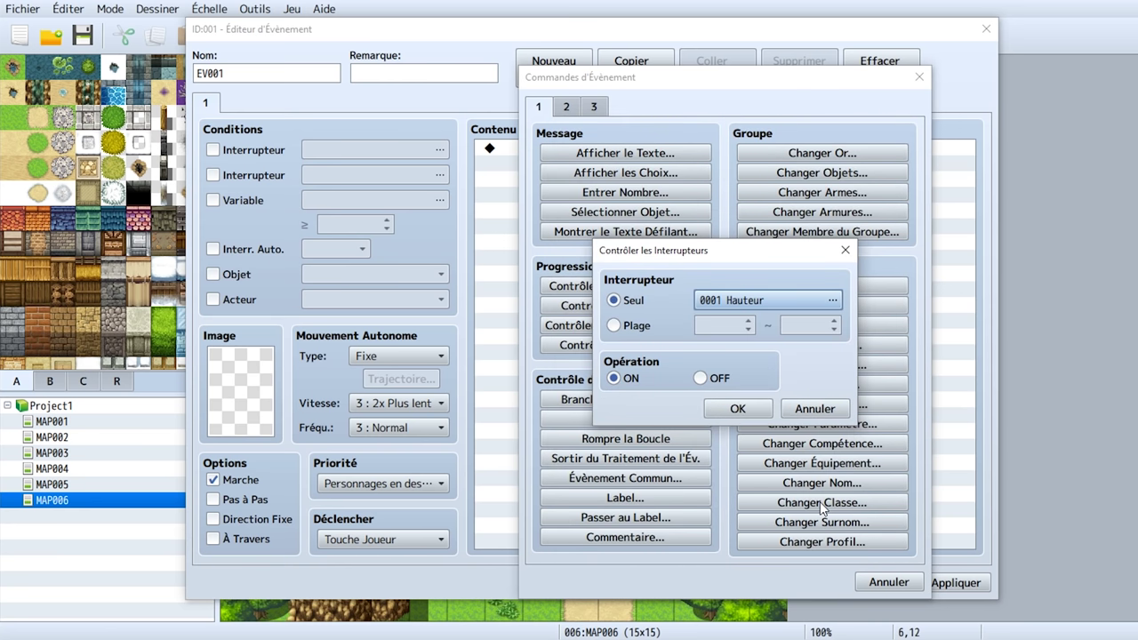
left_click(751, 405)
left_click(771, 579)
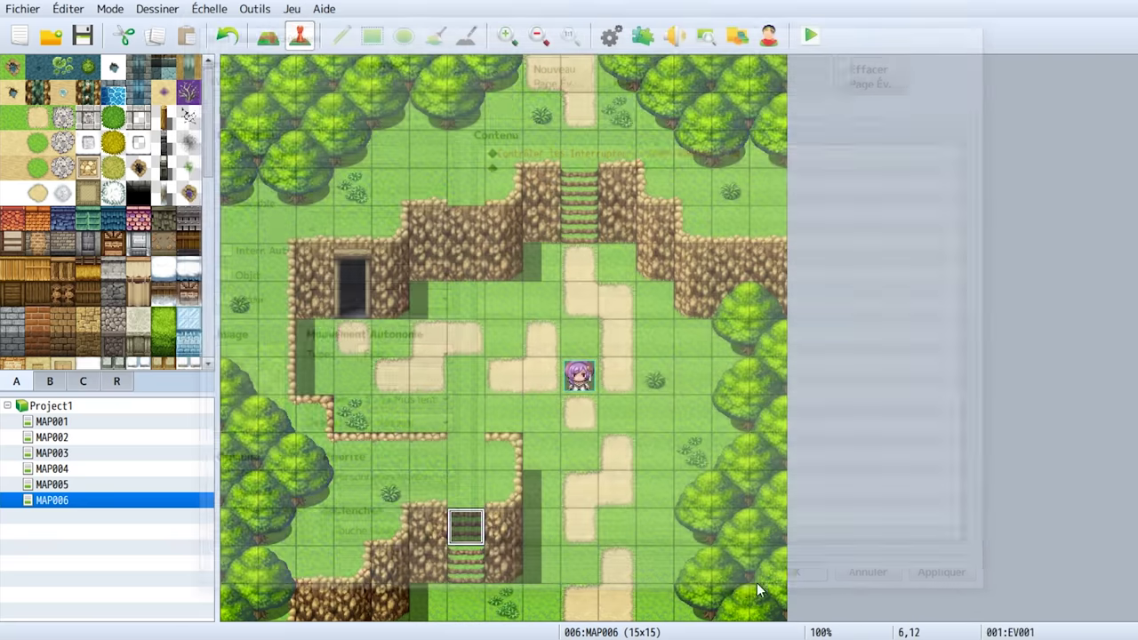
Copy the event to the bottom tile of the same staircase (6,13) and set its Hauteur switch command to OFF.
key("ctrl+c")
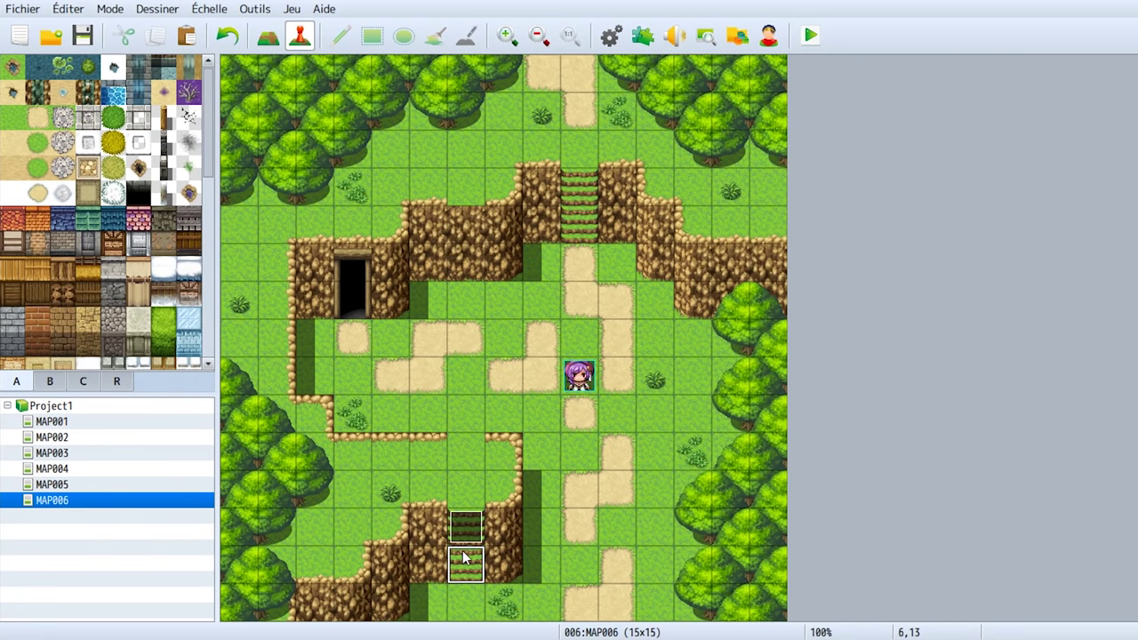
left_click(466, 563)
key("ctrl+v")
double_click(466, 564)
double_click(709, 149)
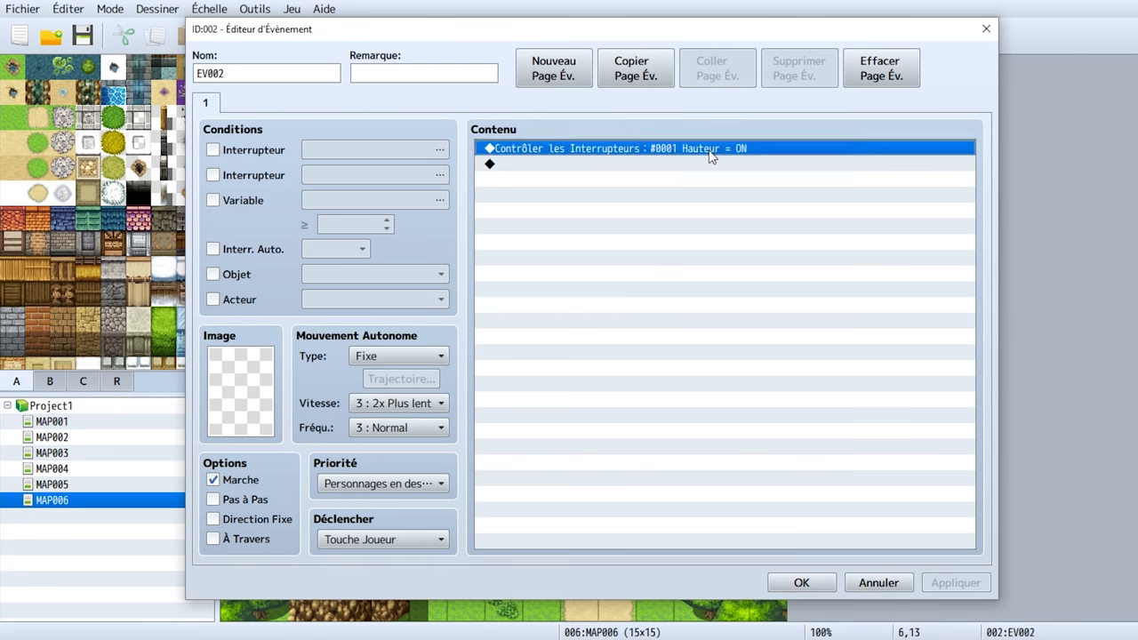
left_click(713, 379)
left_click(721, 415)
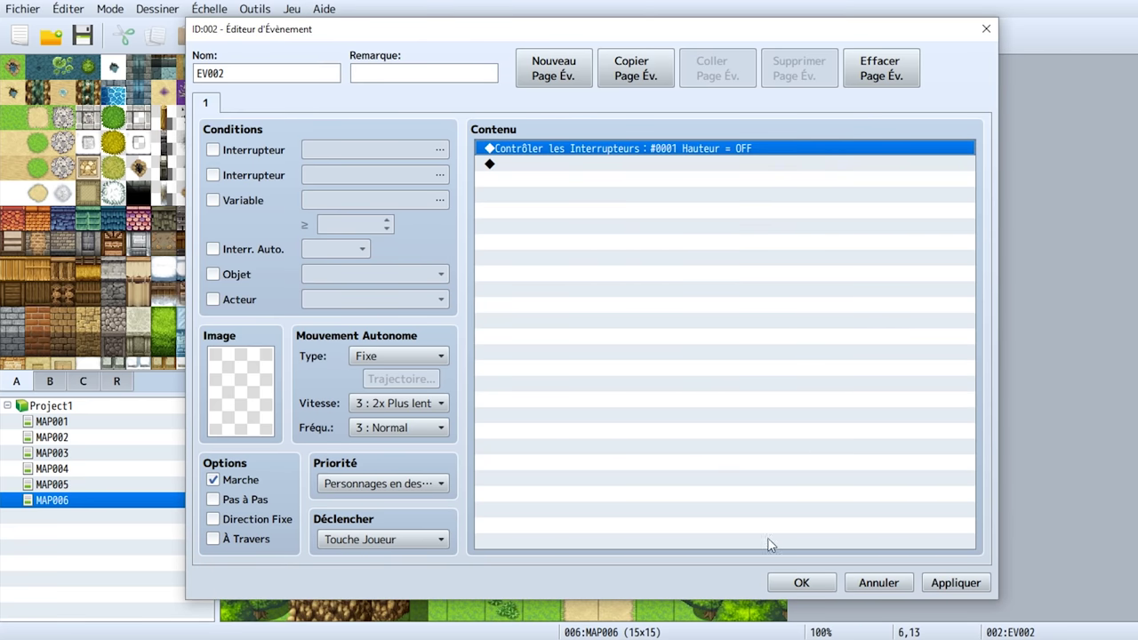
left_click(795, 582)
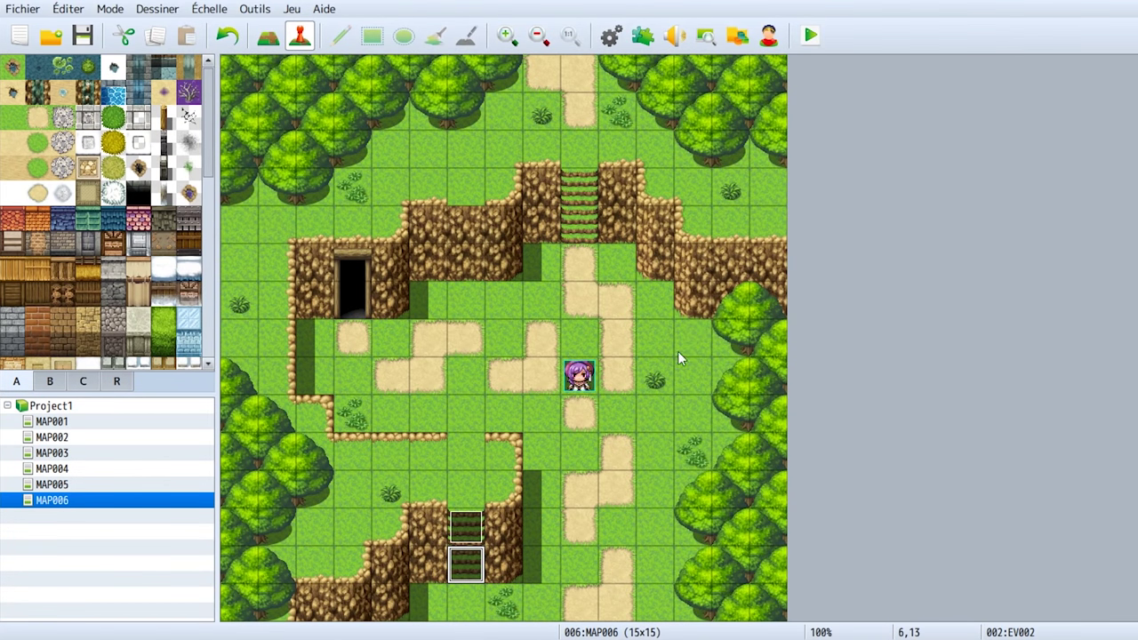
Save the changes, launch a playtest, start a new game and walk the character down the sandy path.
left_click(810, 36)
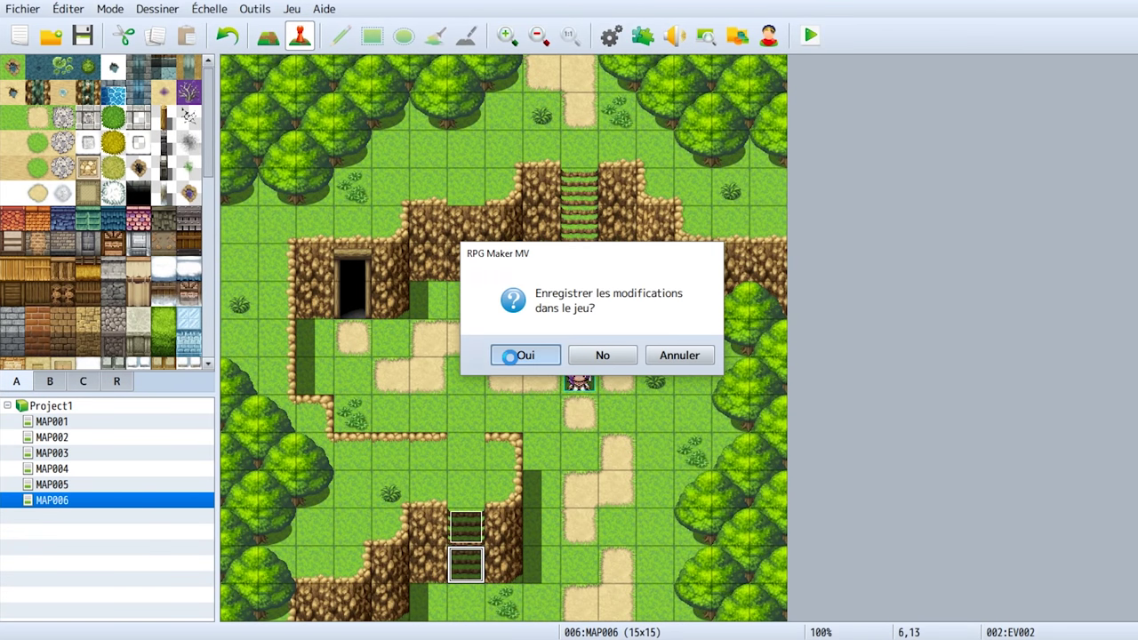
left_click(523, 356)
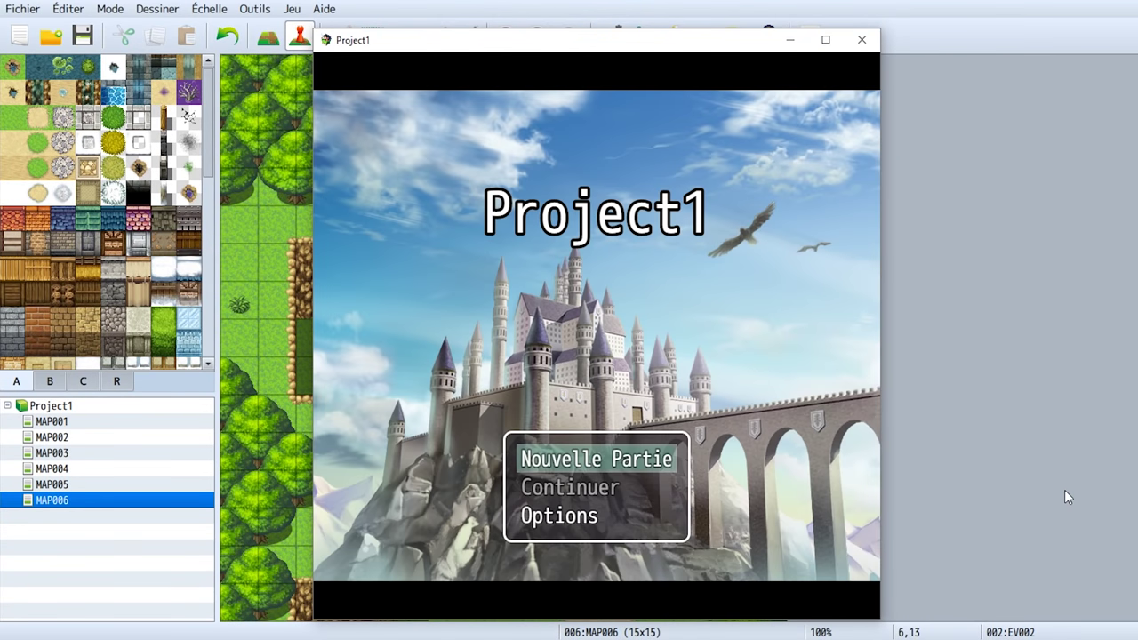
key("Return")
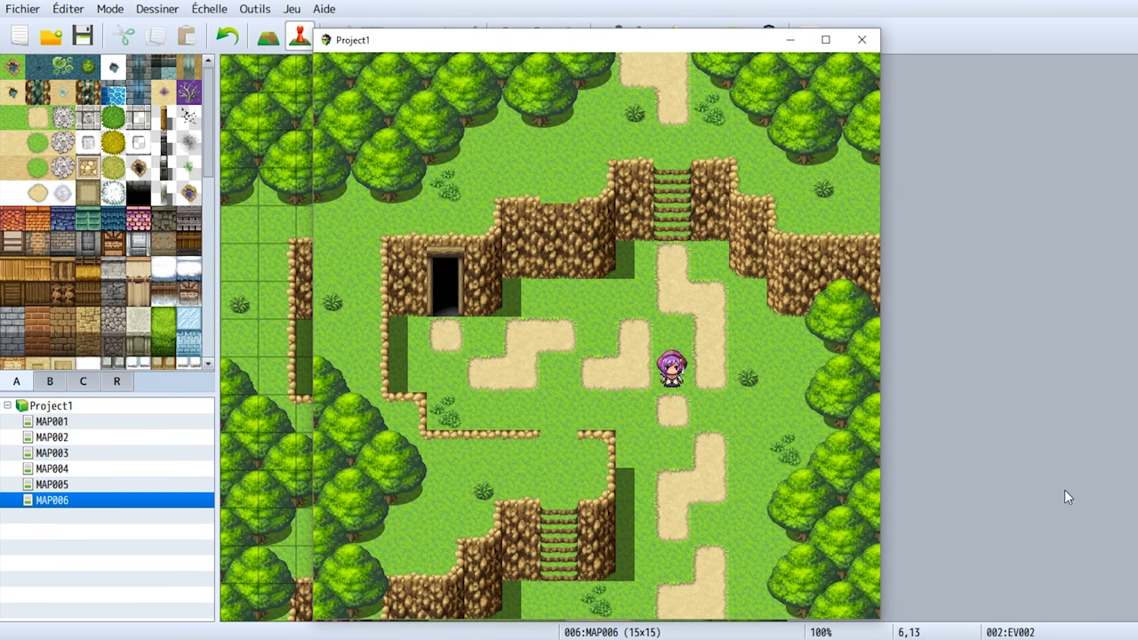
key("Down")
key("Down")
key("Down")
key("Down")
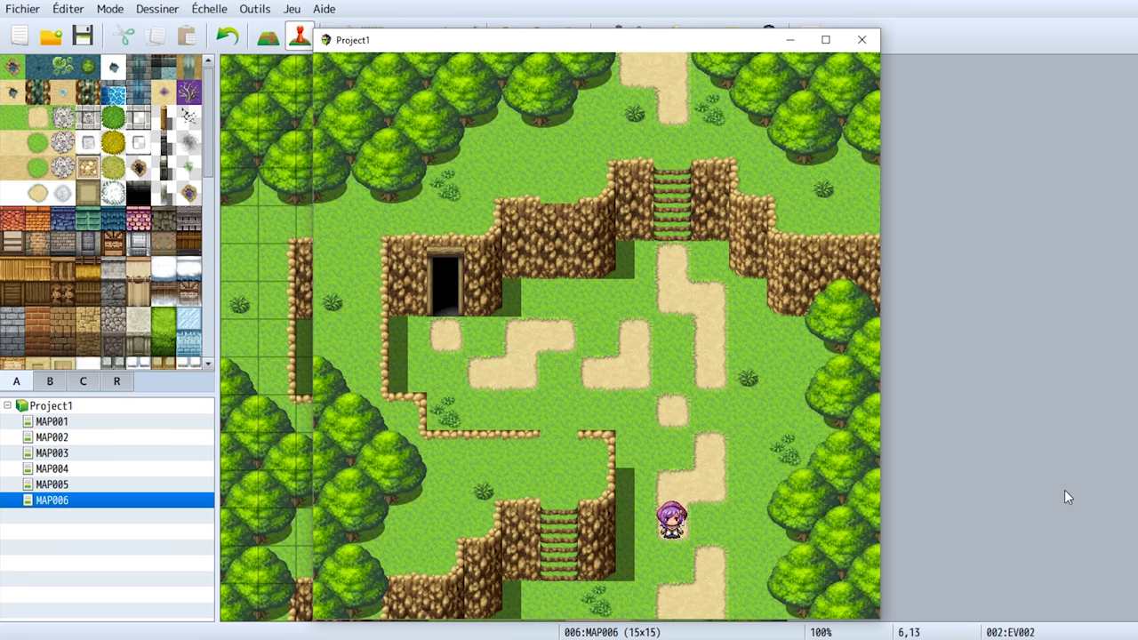
Check the Hauteur switch and browse the switch and variable ranges in the playtest's debug screen, then return to the map.
key("F9")
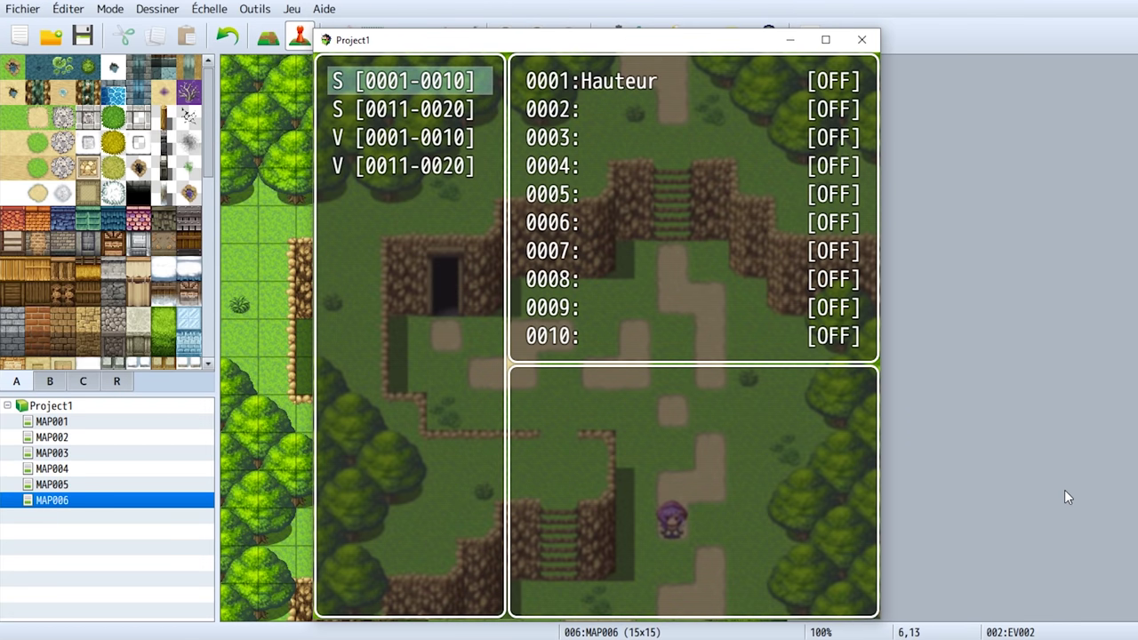
key("Down")
key("Down")
key("Down")
key("Down")
key("Return")
key("Escape")
key("Escape")
key("Escape")
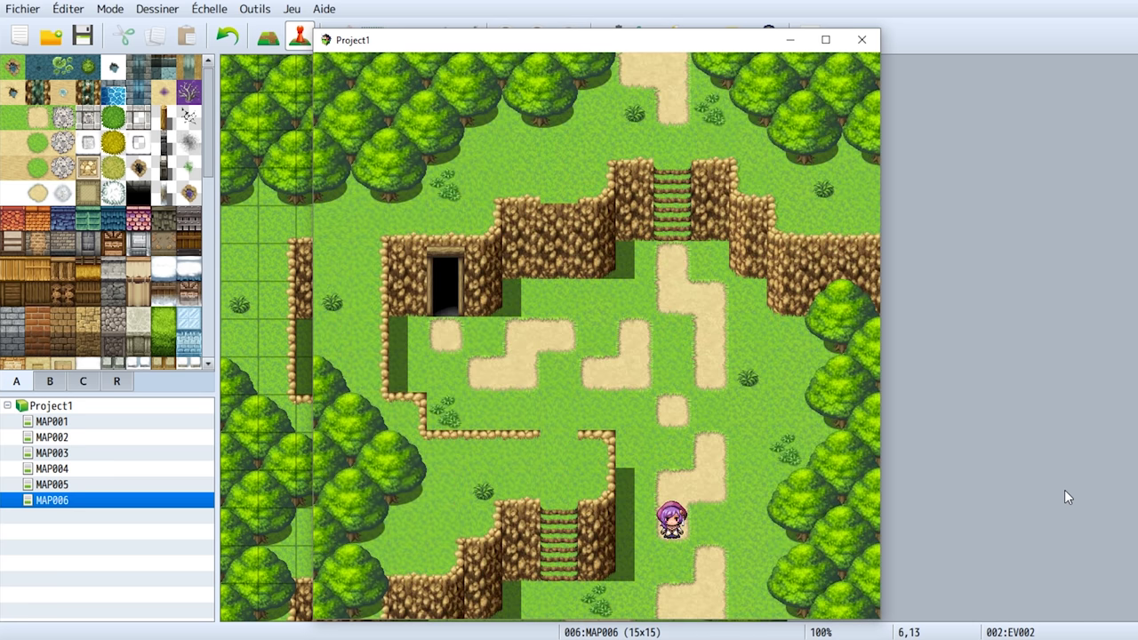
key("Escape")
Walk the character up the lower staircase onto the plateau and check the Hauteur switch in the debug screen.
key("Down")
key("Left")
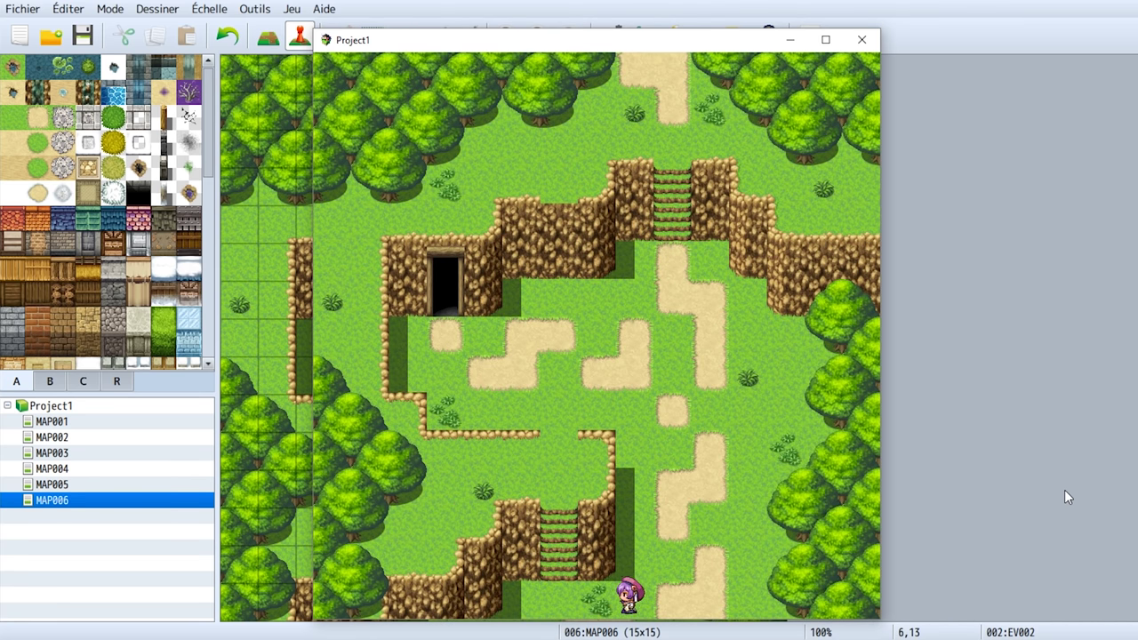
key("Up")
key("Left")
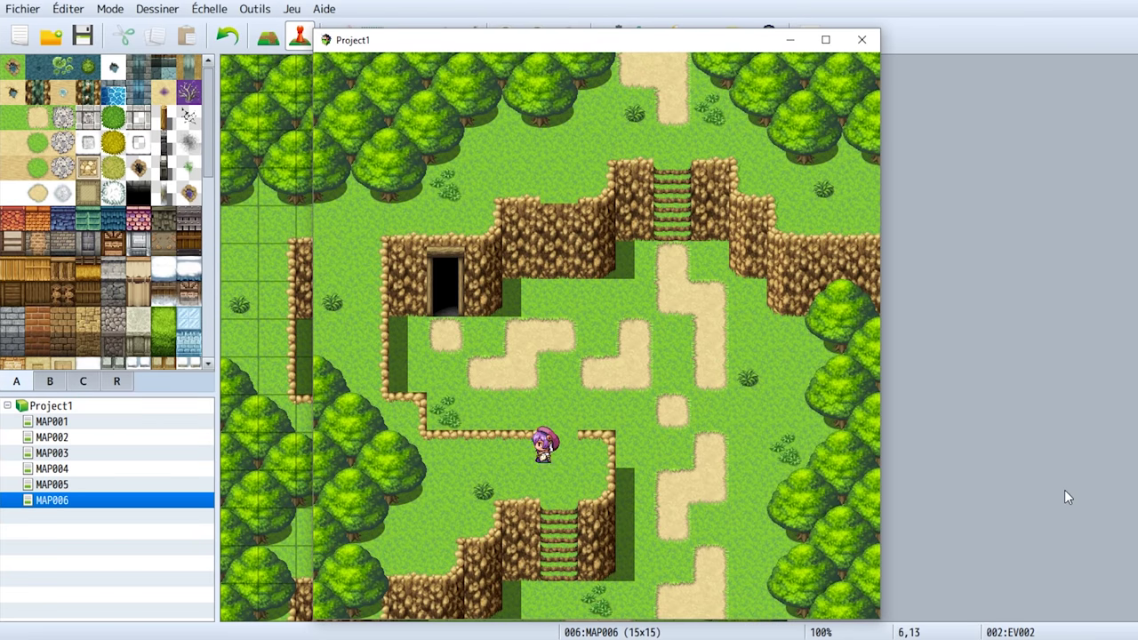
key("F9")
key("Escape")
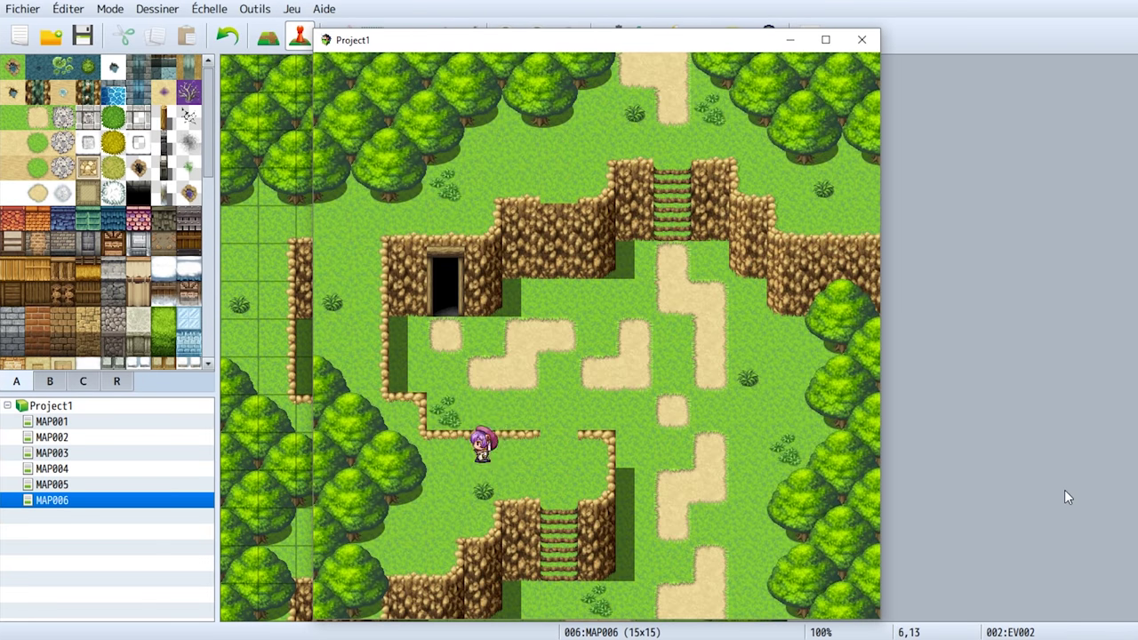
Walk the character back down the staircase, recheck the Hauteur switch in the debug screen and close the playtest.
key("Right")
key("Right")
key("Down")
key("Left")
key("Down")
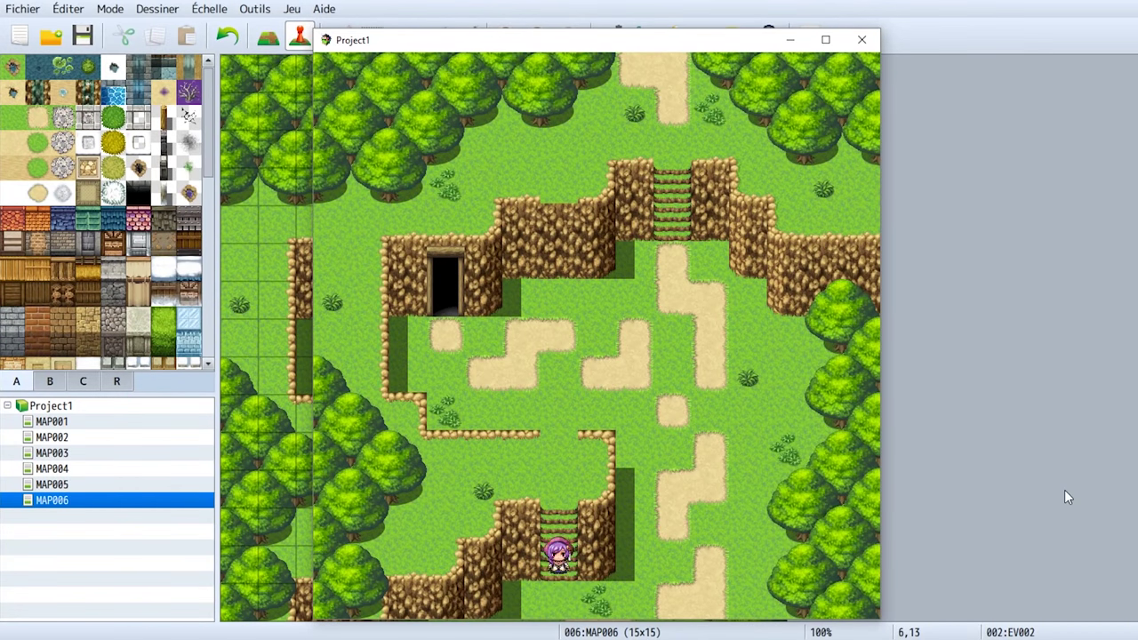
key("Right")
key("Right")
key("F9")
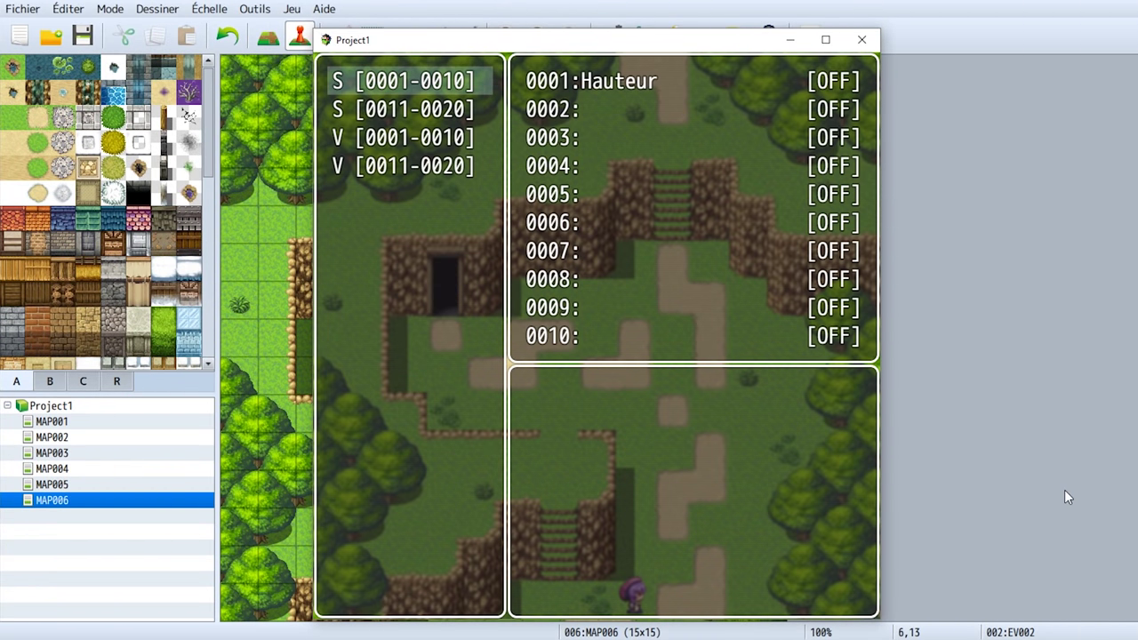
key("Escape")
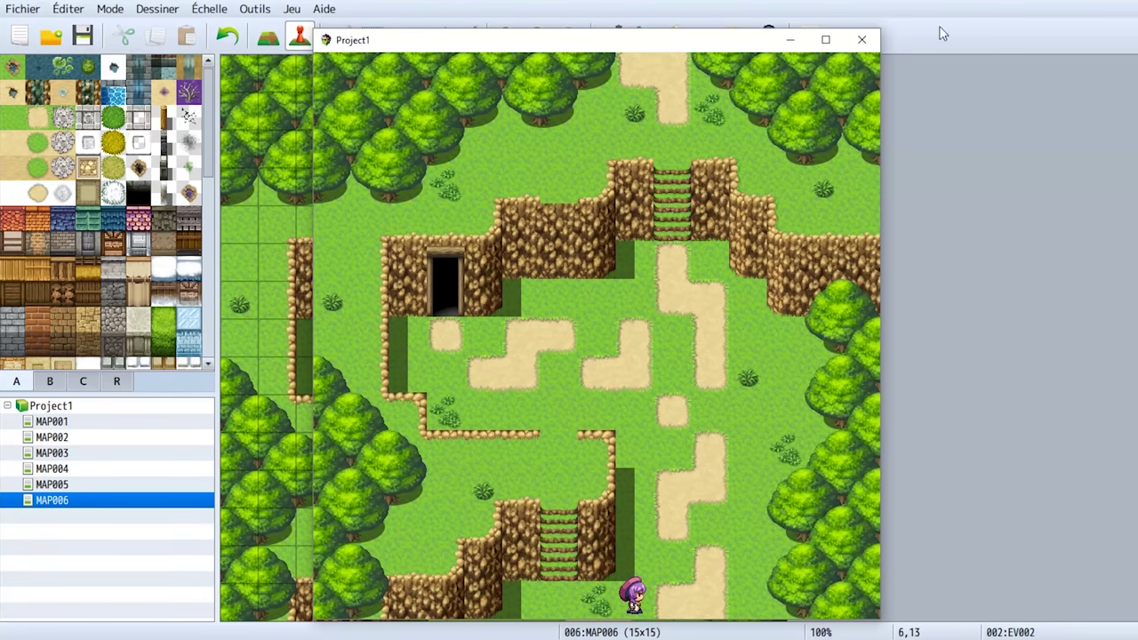
left_click(861, 39)
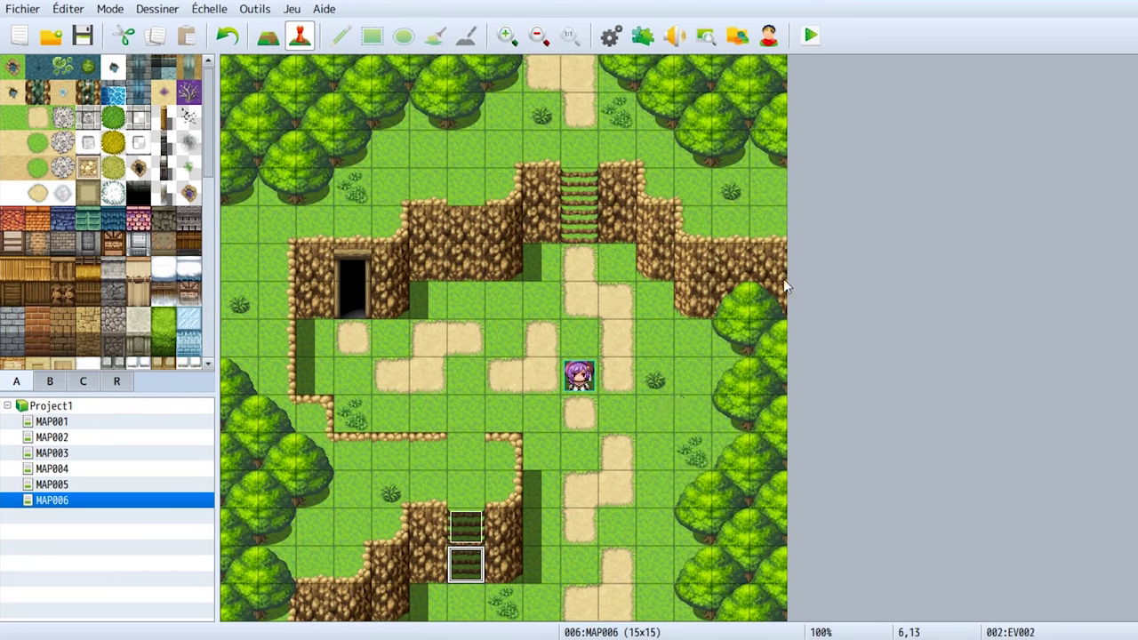
Copy the lower staircase's two switch events to the matching bottom and top tiles of the upper staircase.
left_click(578, 222)
key("ctrl+v")
left_click(471, 520)
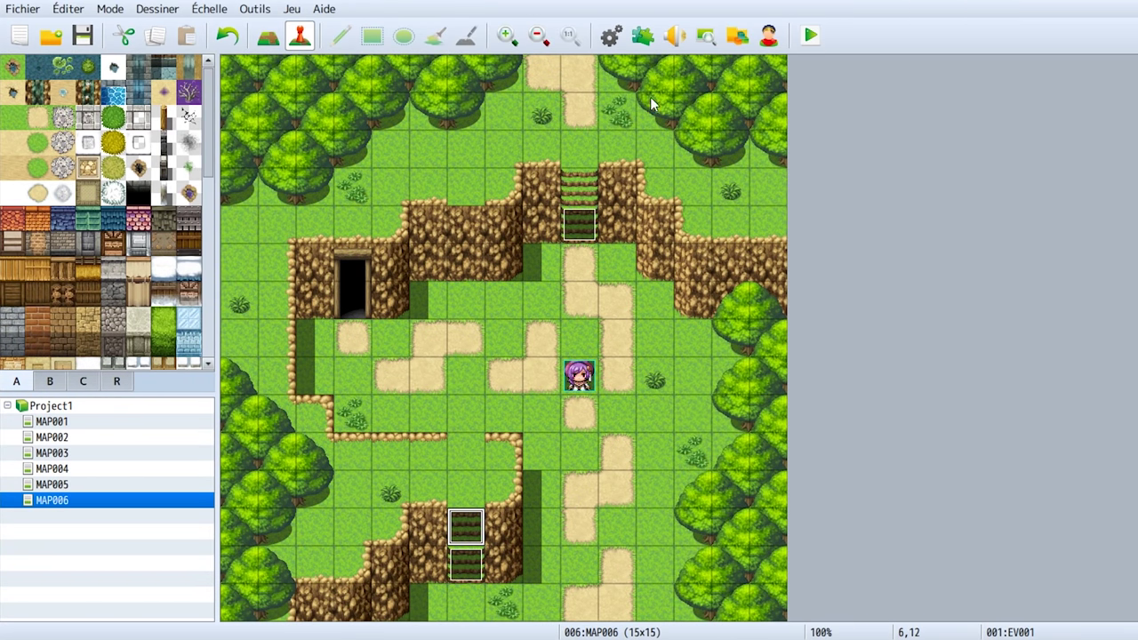
left_click(579, 190)
key("ctrl+v")
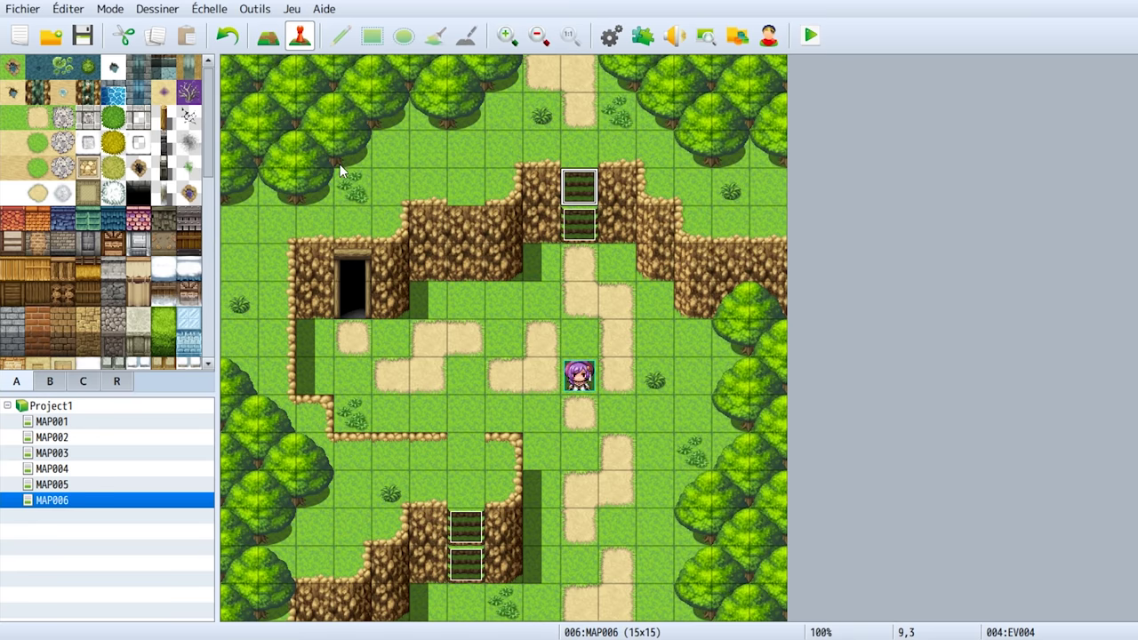
Widen the upper staircase to three tiles across, two rows high, using the grassy stair tiles.
left_click(267, 36)
scroll(141, 282, "down", 3)
scroll(139, 278, "down", 5)
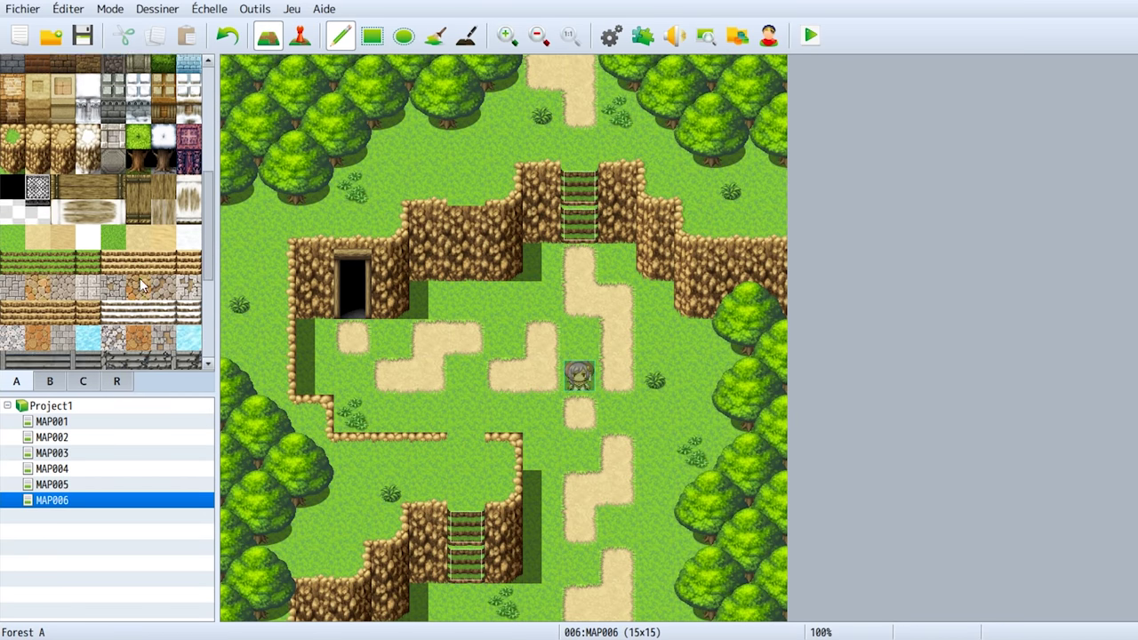
left_click_drag(71, 184, 7, 183)
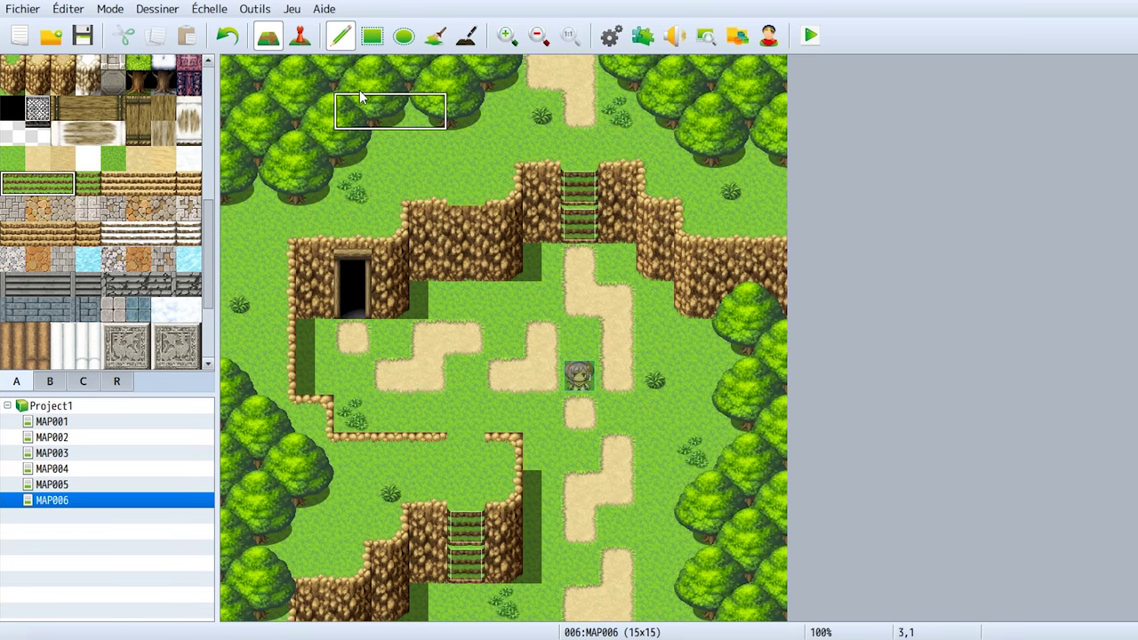
left_click(541, 222)
left_click(541, 184)
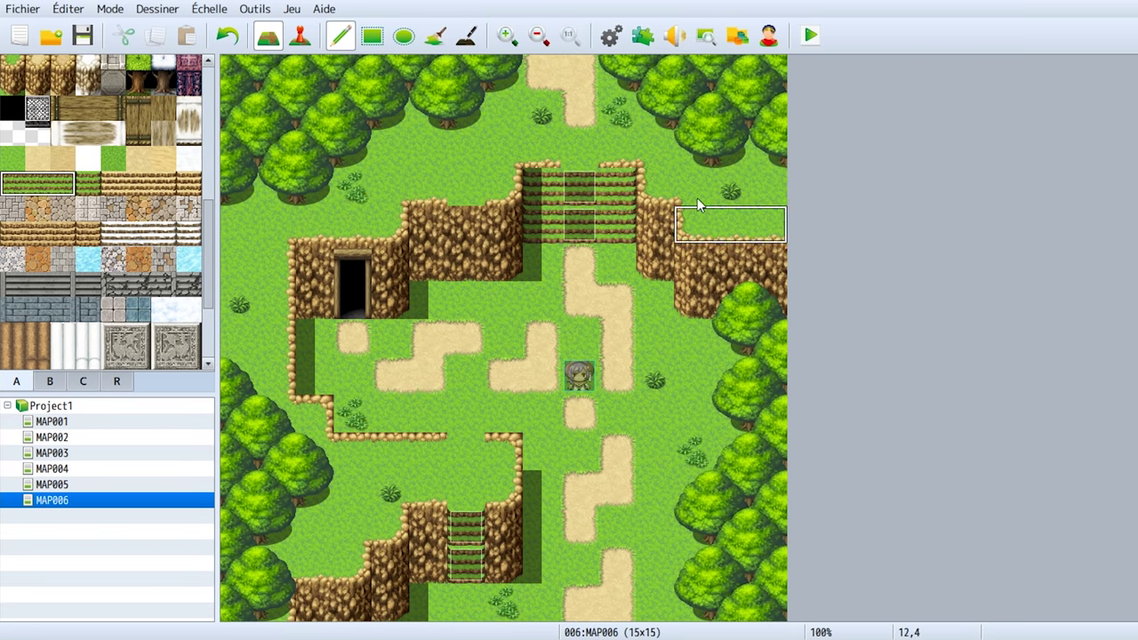
Clear the cliff rim directly above the widened staircase with plateau grass, undoing the misplaced ground tiles.
right_click(573, 145)
left_click(538, 149)
left_click(539, 111)
left_click(616, 157)
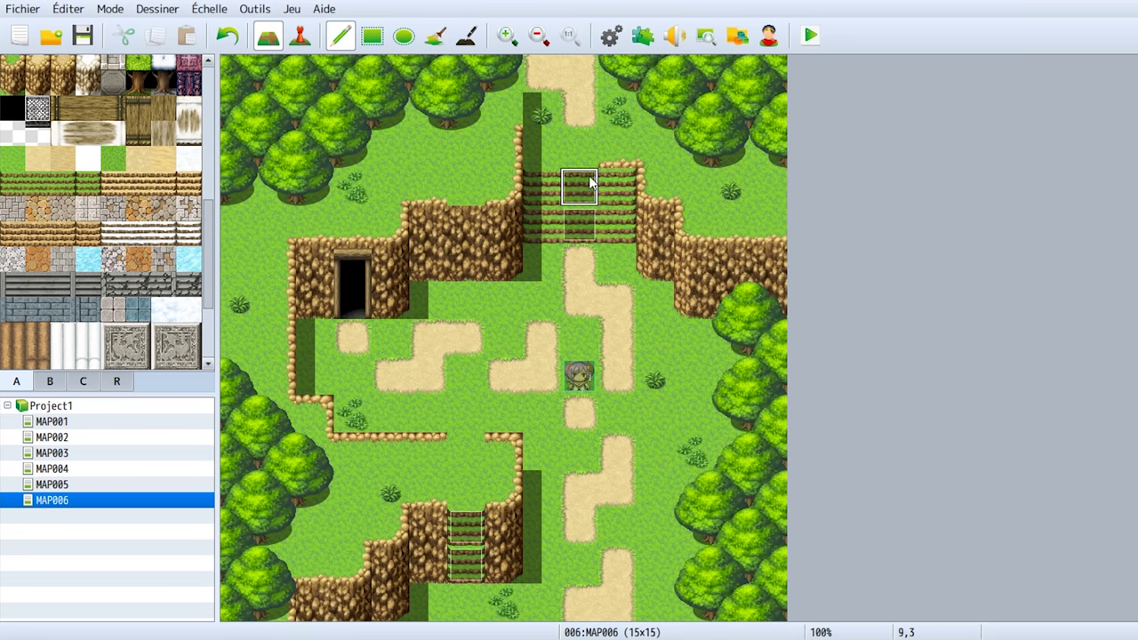
key("ctrl+z")
key("ctrl+z")
key("ctrl+z")
key("ctrl+z")
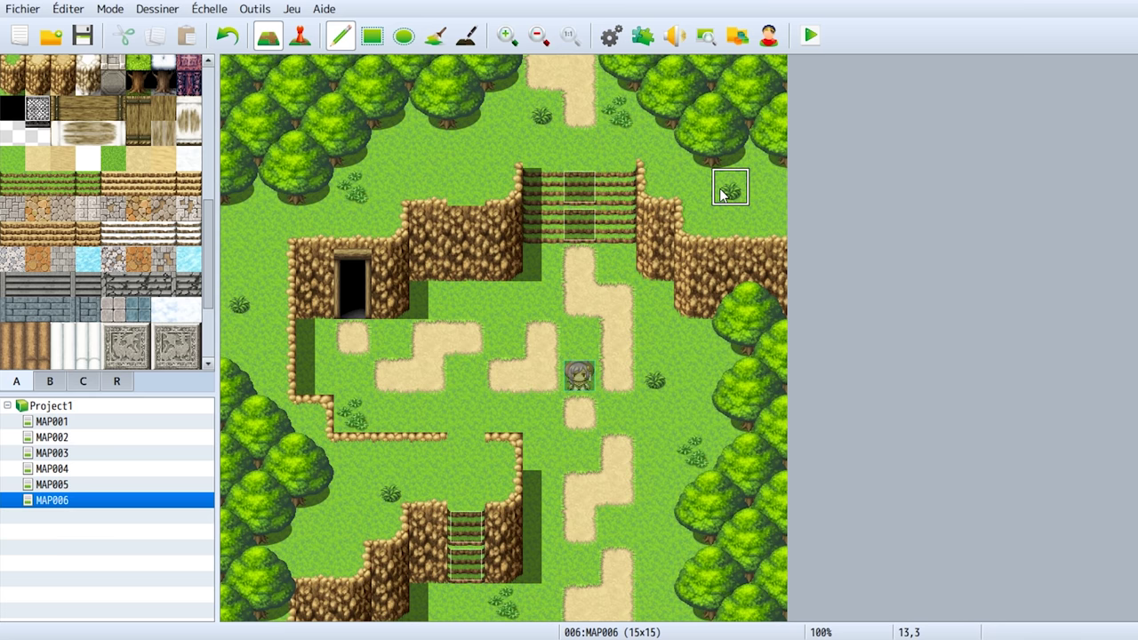
Remove the switch events from the upper and lower staircases.
left_click(299, 36)
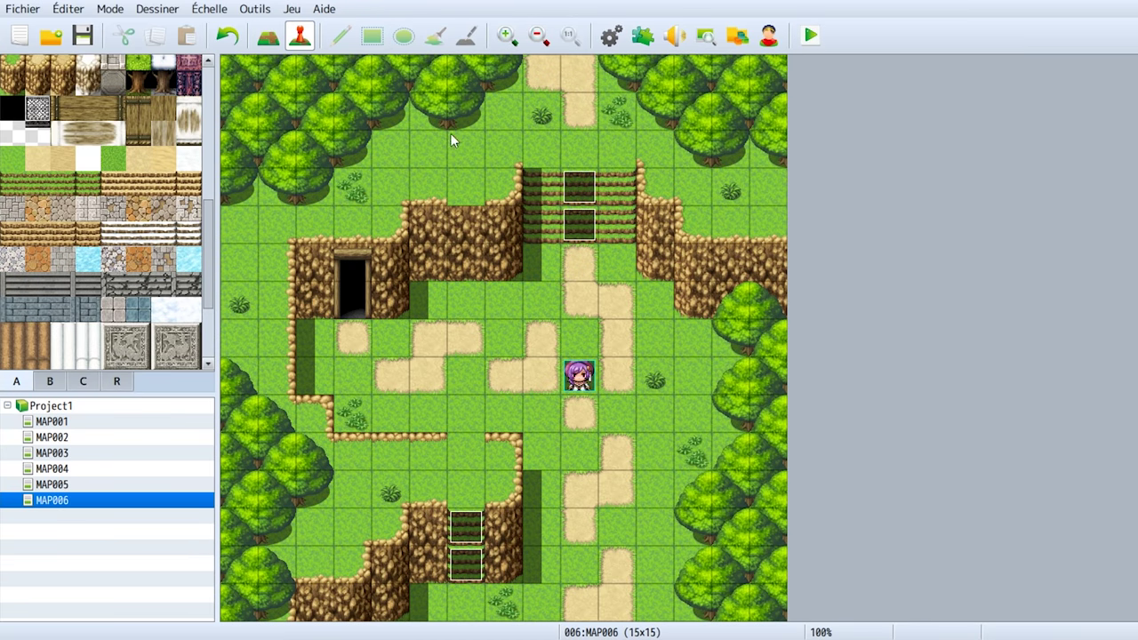
left_click(585, 227)
key("ctrl+x")
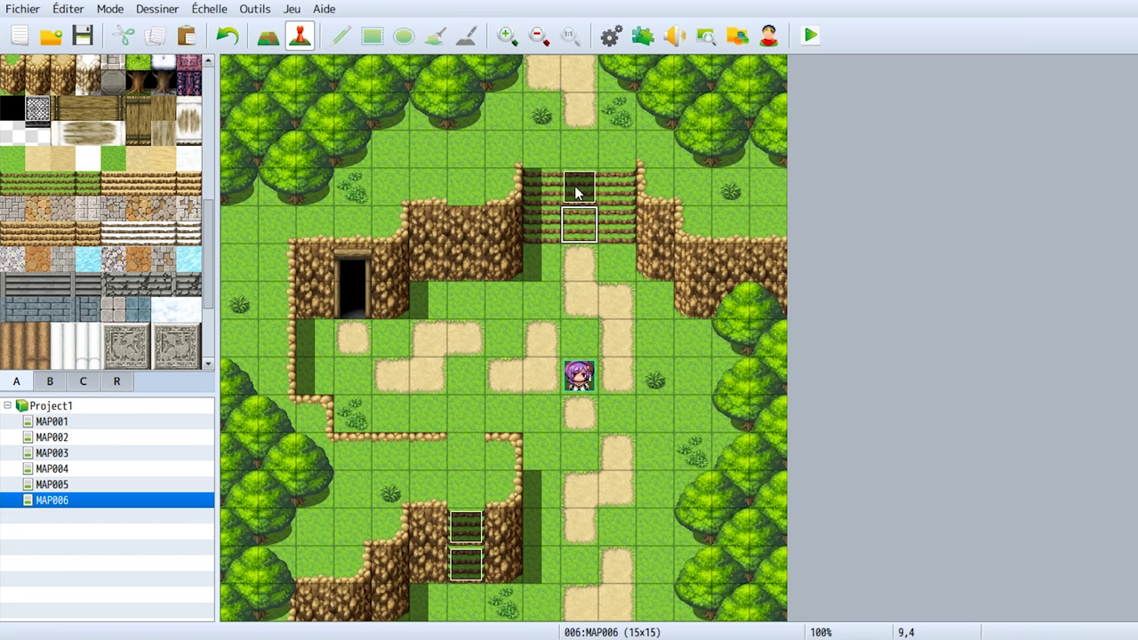
left_click(579, 187)
key("ctrl+x")
left_click(466, 563)
key("ctrl+x")
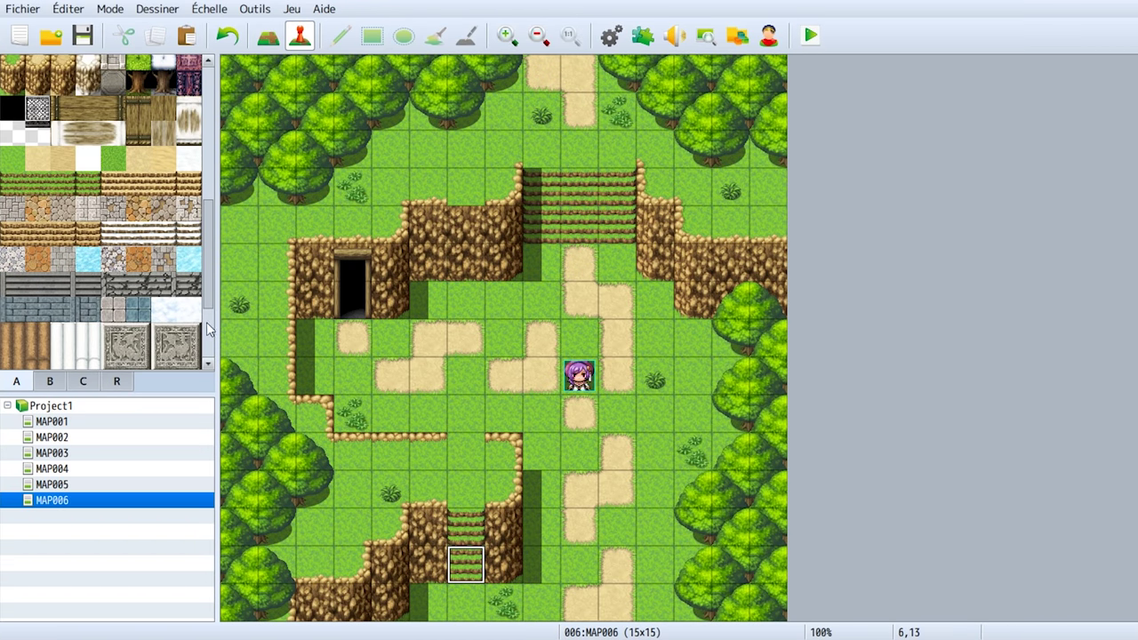
Paint region 1 on the bottom row of the upper staircase and the bottom tile of the lower staircase.
left_click(116, 383)
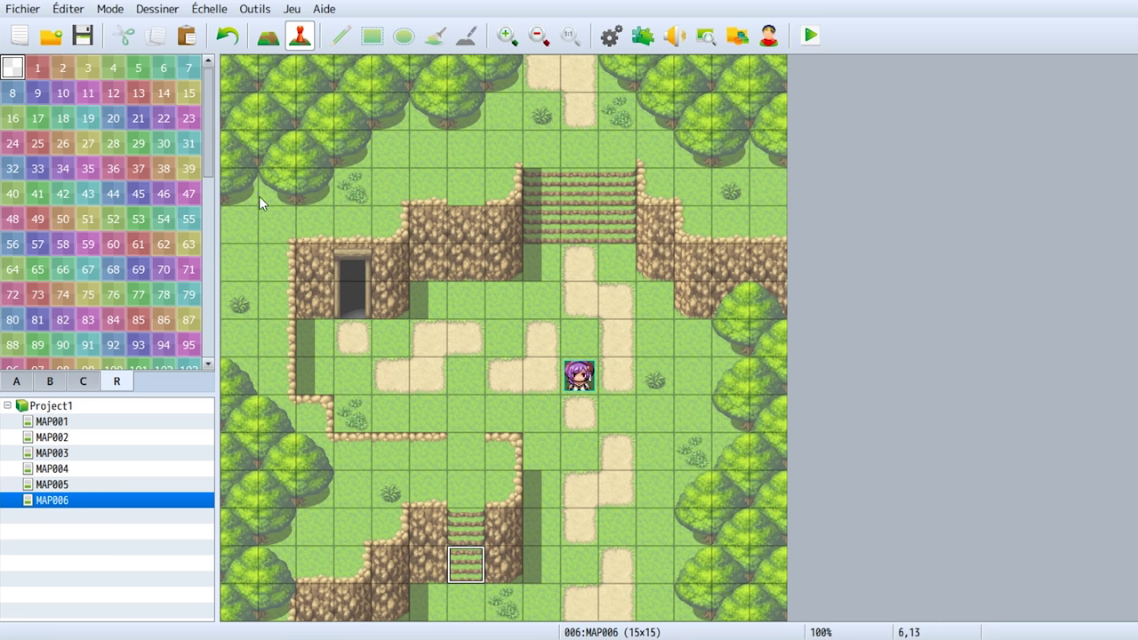
left_click(37, 69)
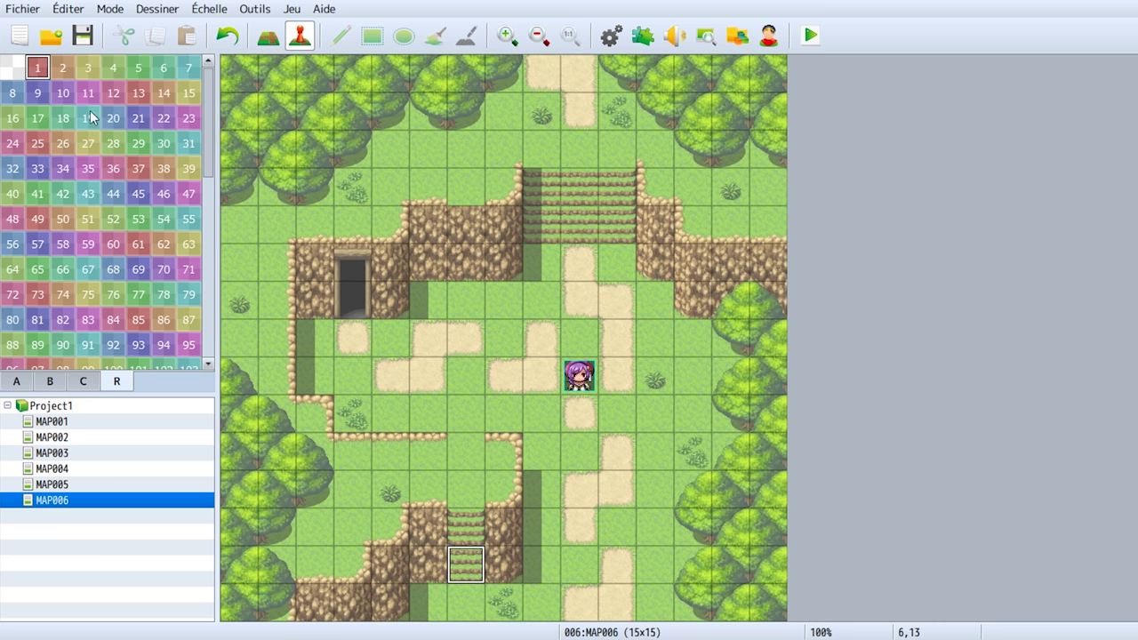
left_click(532, 228)
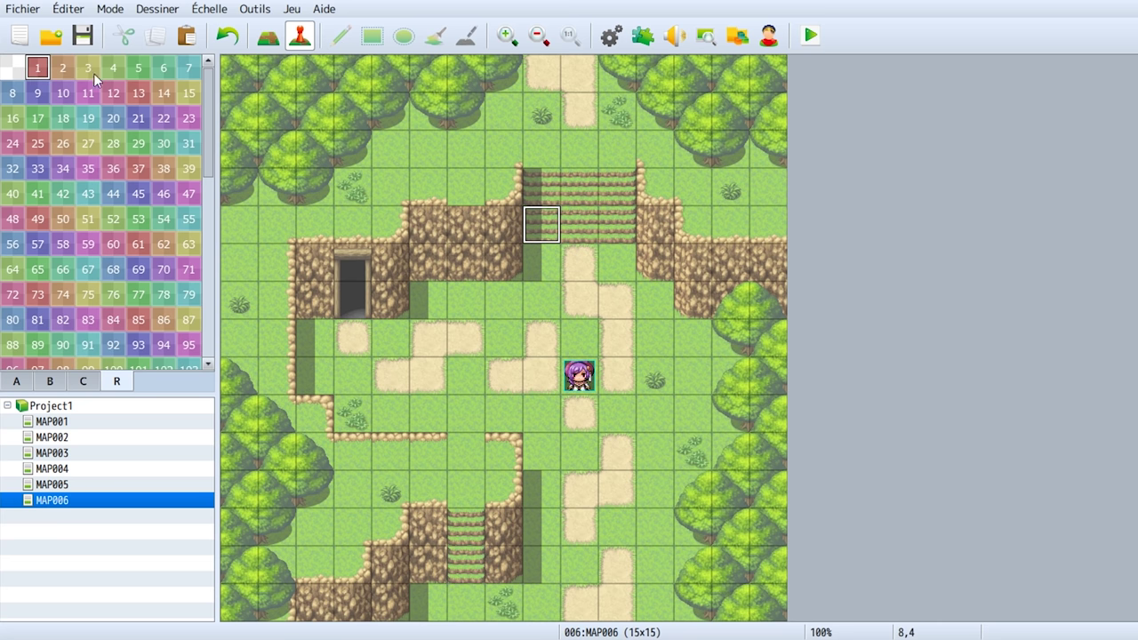
left_click(269, 40)
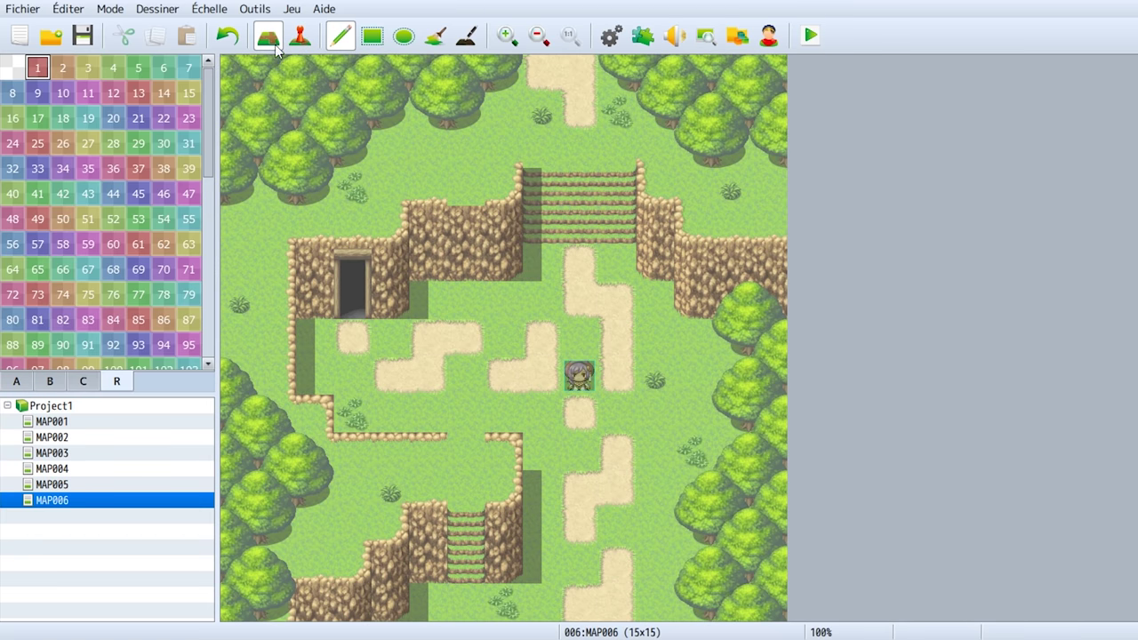
left_click_drag(542, 240, 617, 230)
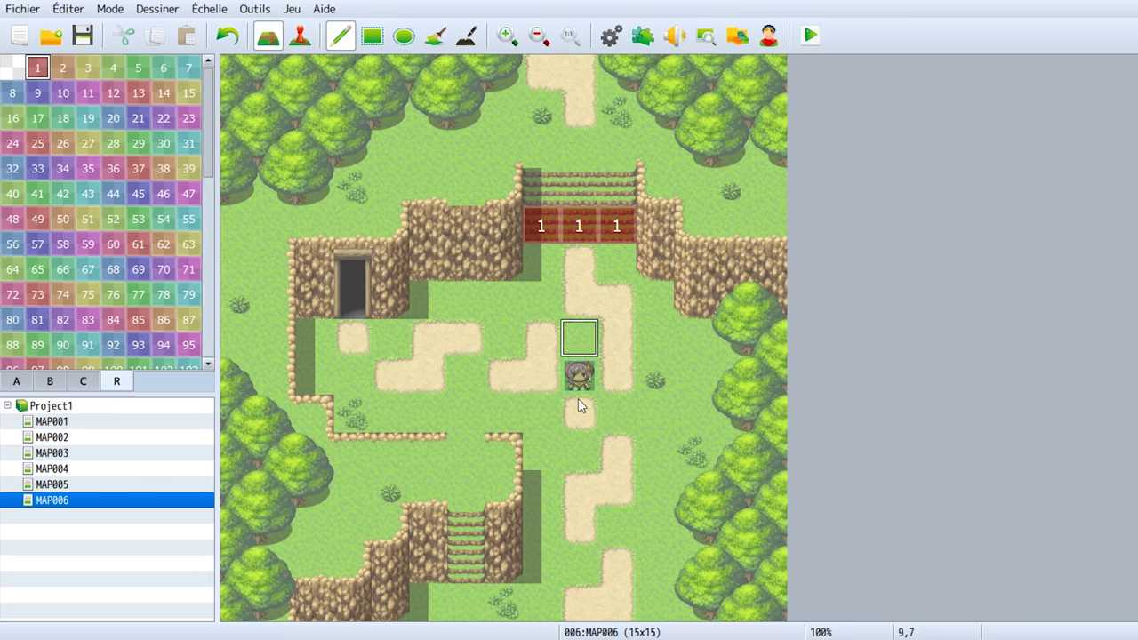
left_click(465, 564)
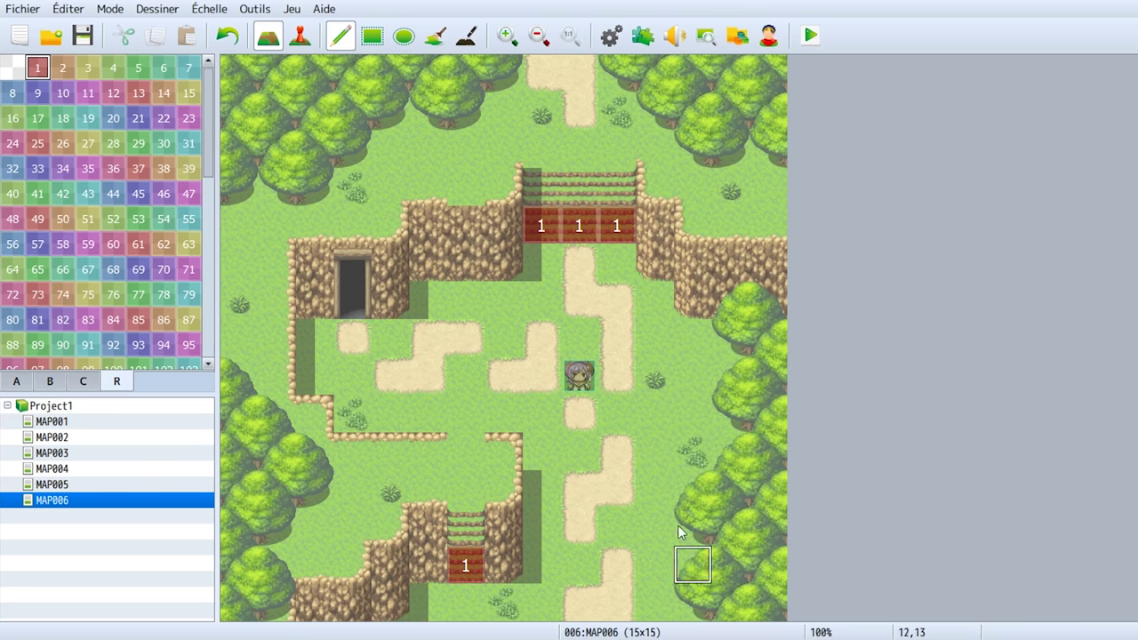
Paint region 2 on the top row of the upper staircase and the top tile of the lower staircase.
left_click(63, 68)
mouse_move(566, 200)
left_mouse_down()
mouse_move(540, 188)
mouse_move(612, 185)
left_mouse_up()
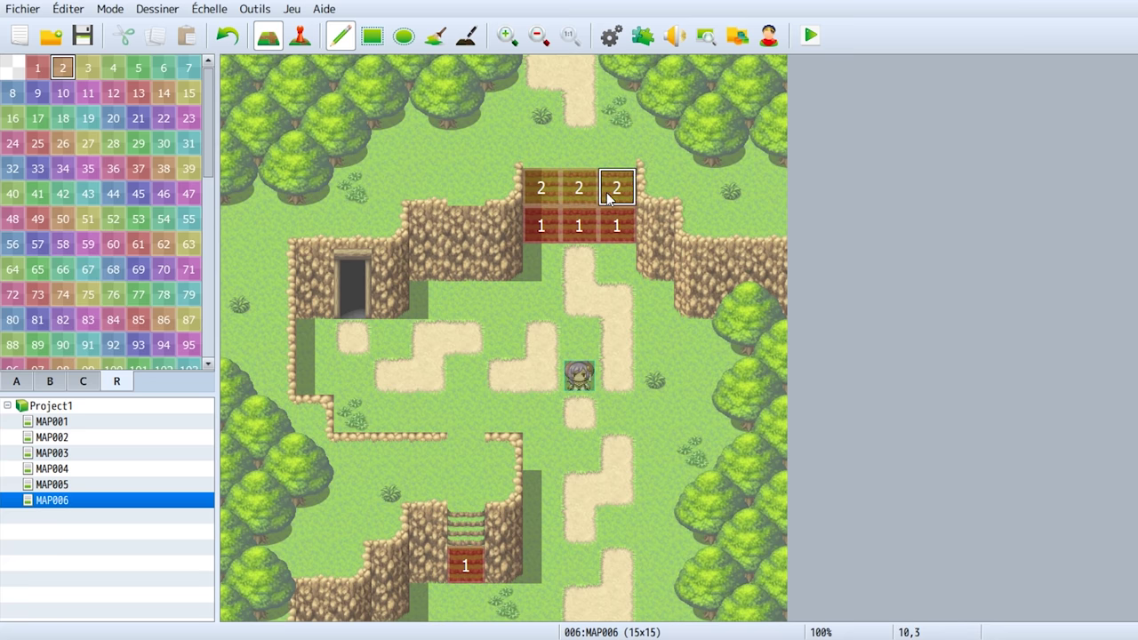
left_click(471, 531)
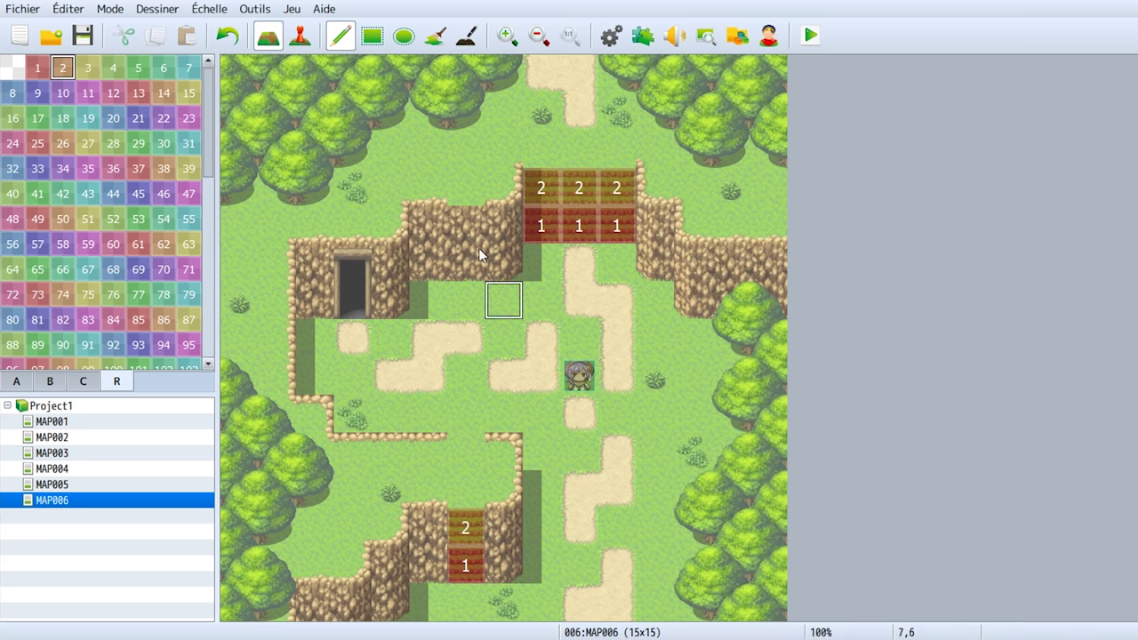
Create a new event on map tile 0,0 and begin adding a command to its contents.
left_click(300, 35)
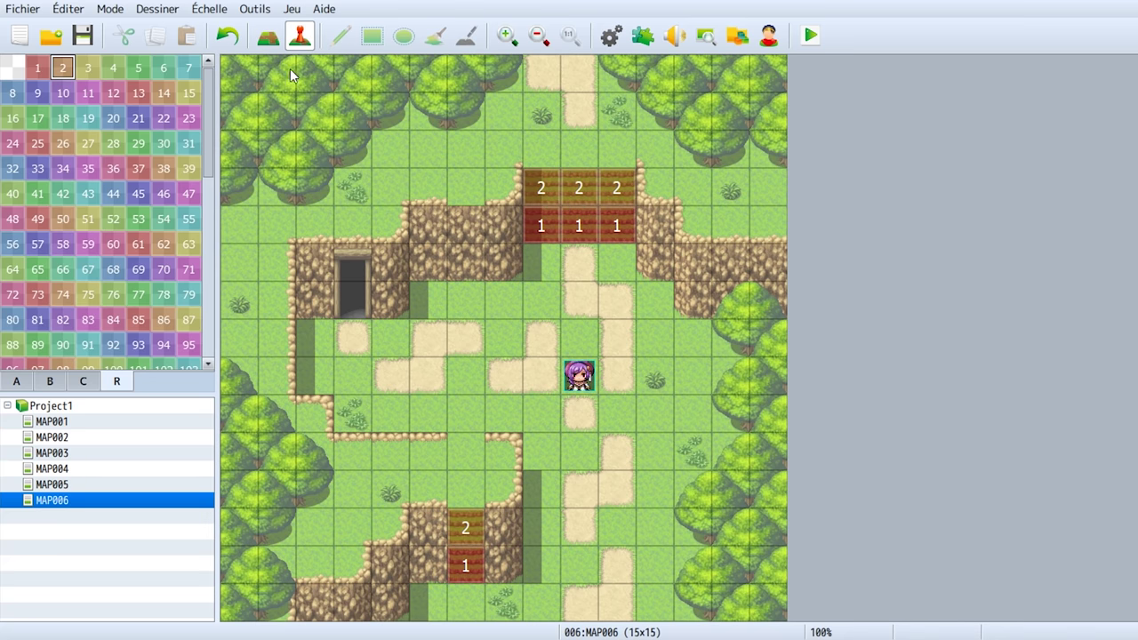
double_click(239, 69)
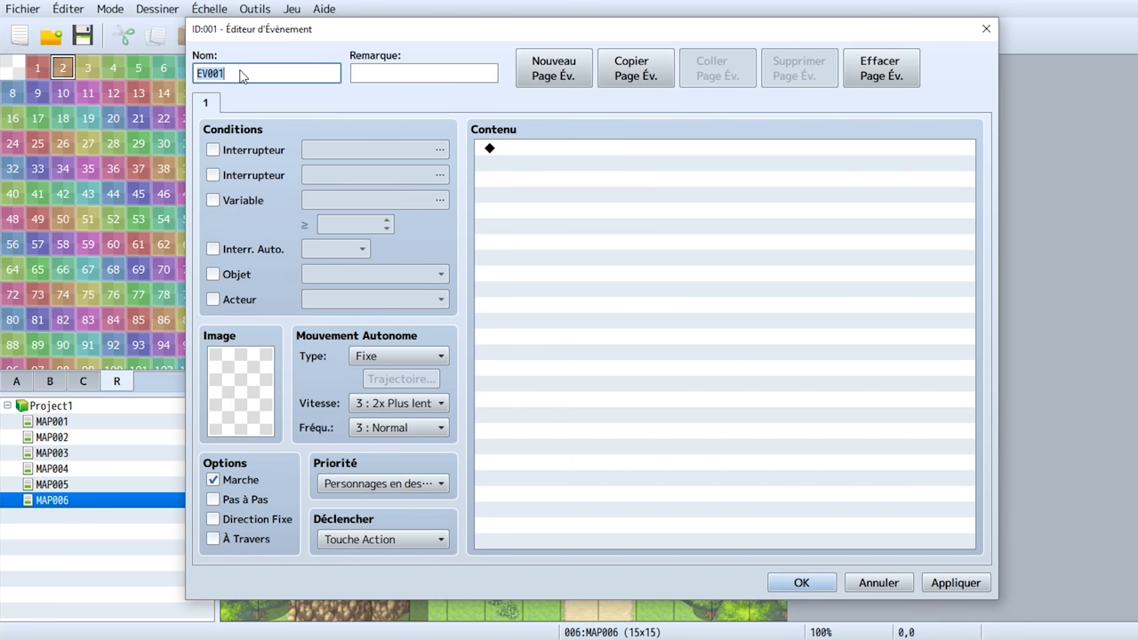
double_click(552, 150)
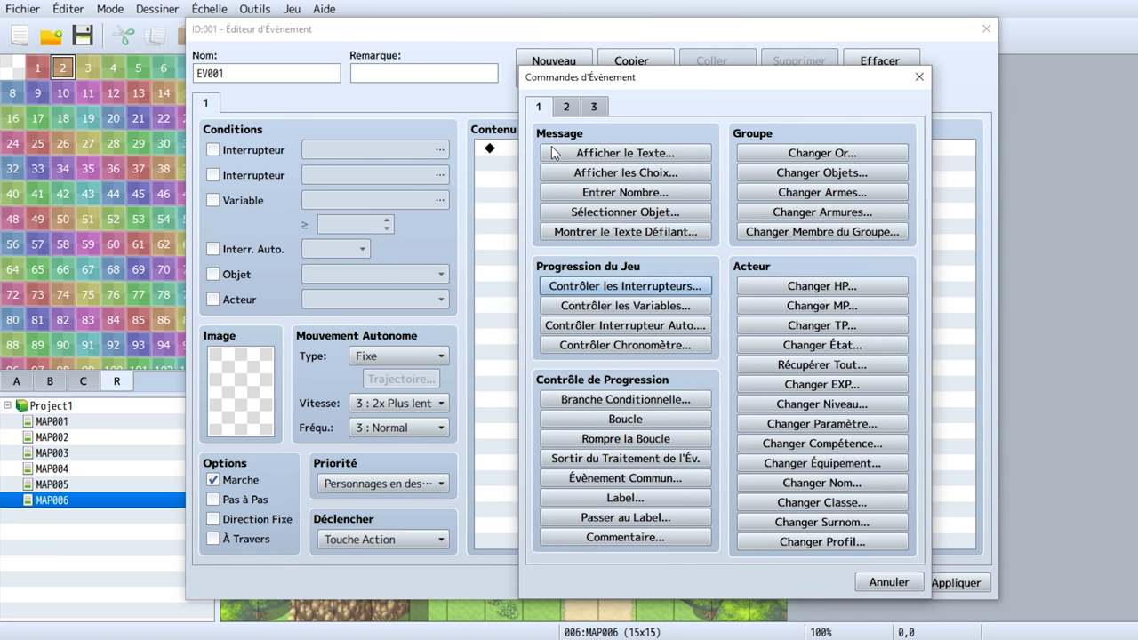
left_click(595, 107)
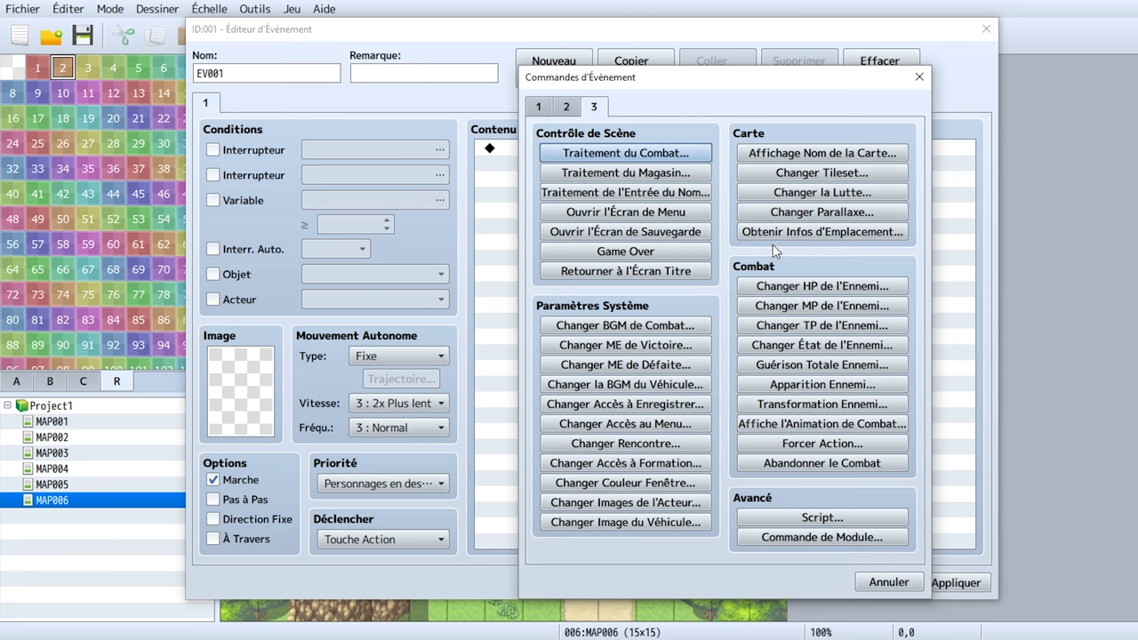
left_click(822, 235)
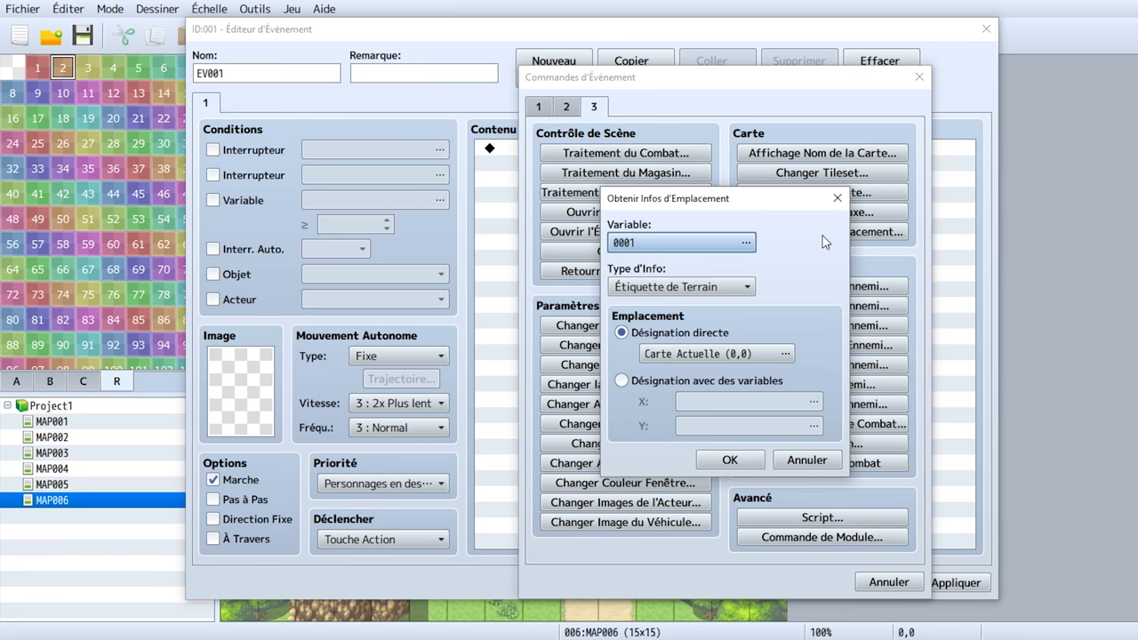
left_click(743, 286)
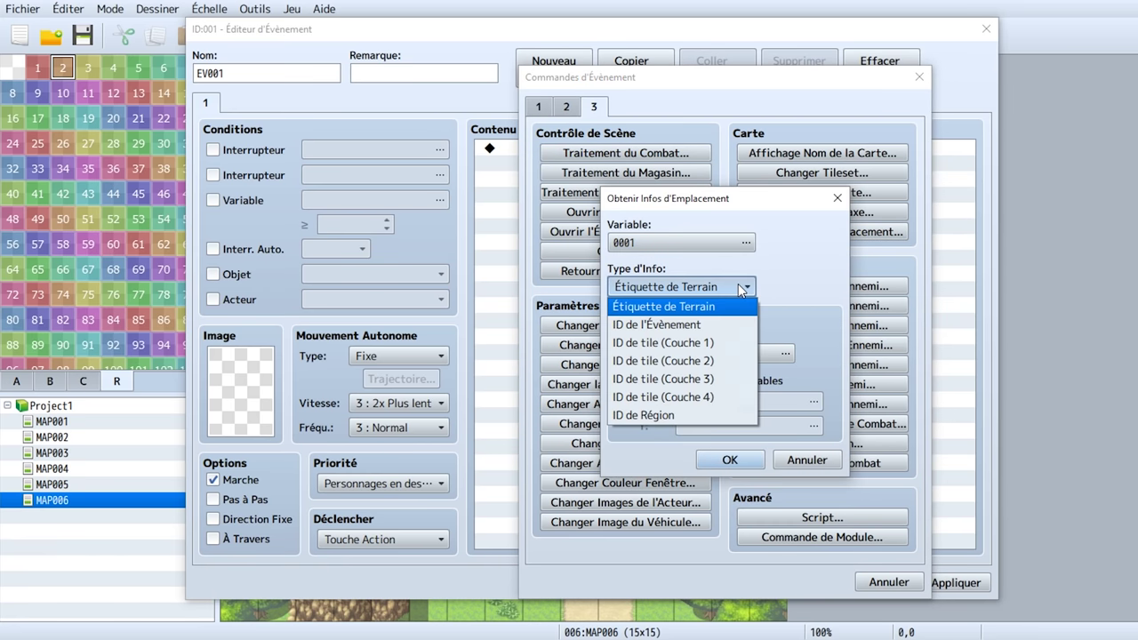
left_click(666, 415)
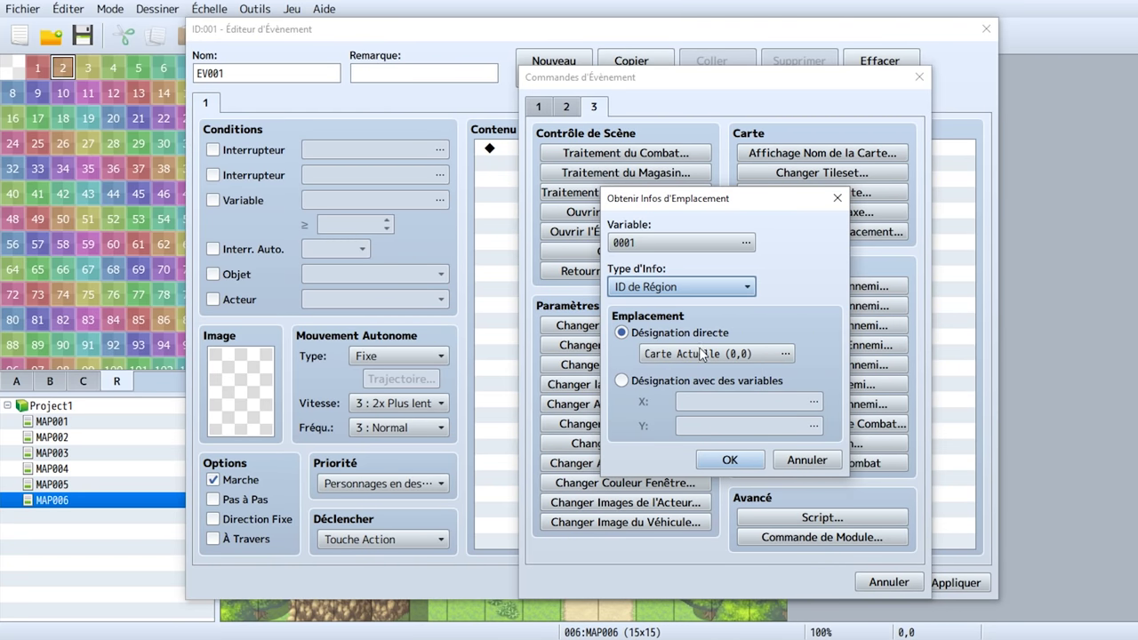
left_click(754, 354)
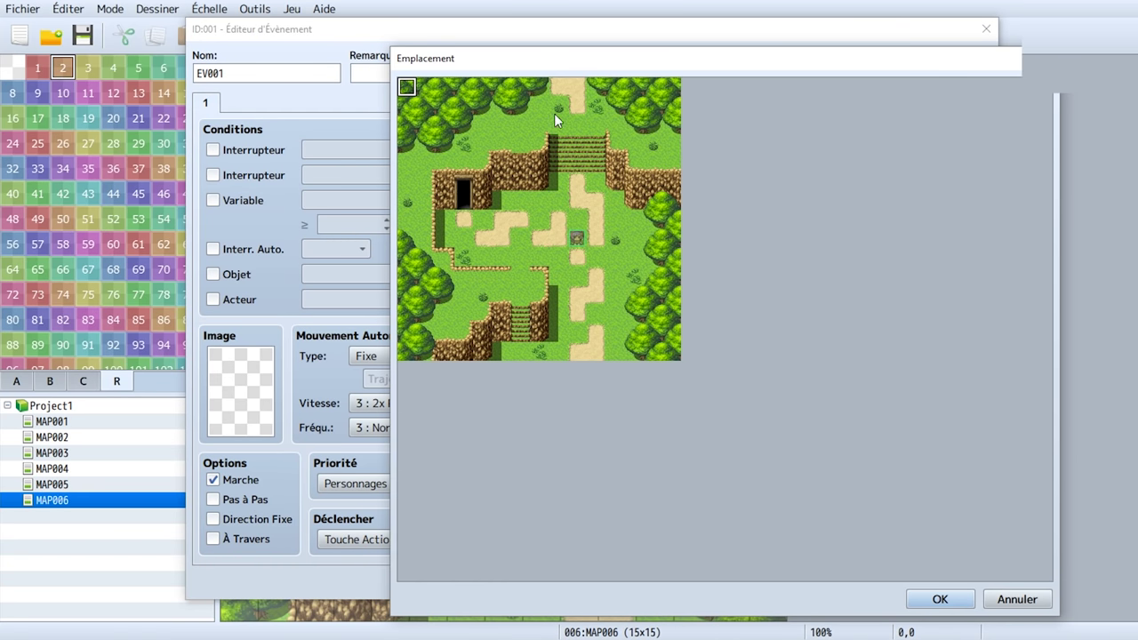
key("Escape")
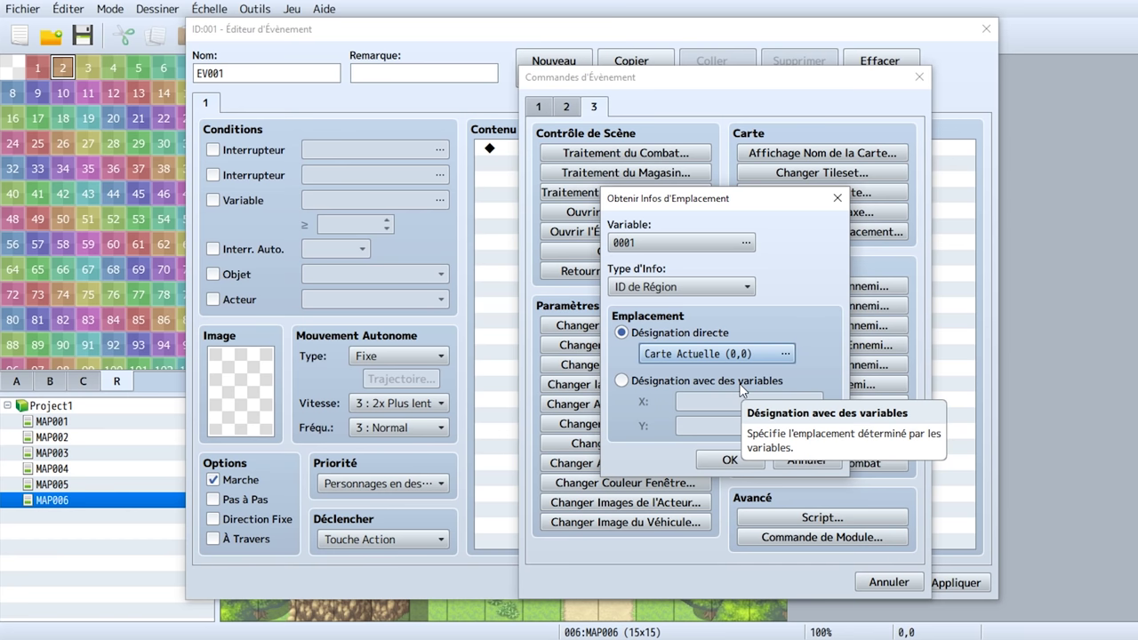
left_click(836, 198)
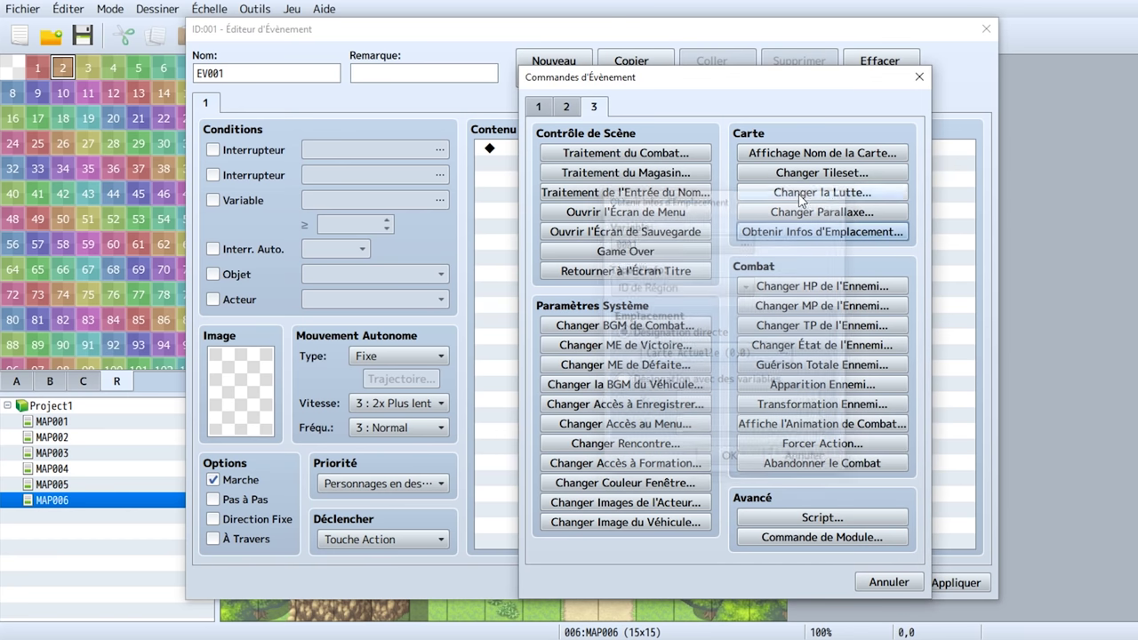
Start a variable control command and clear the name of variable 0015 in its variable selector.
left_click(544, 109)
left_click(603, 306)
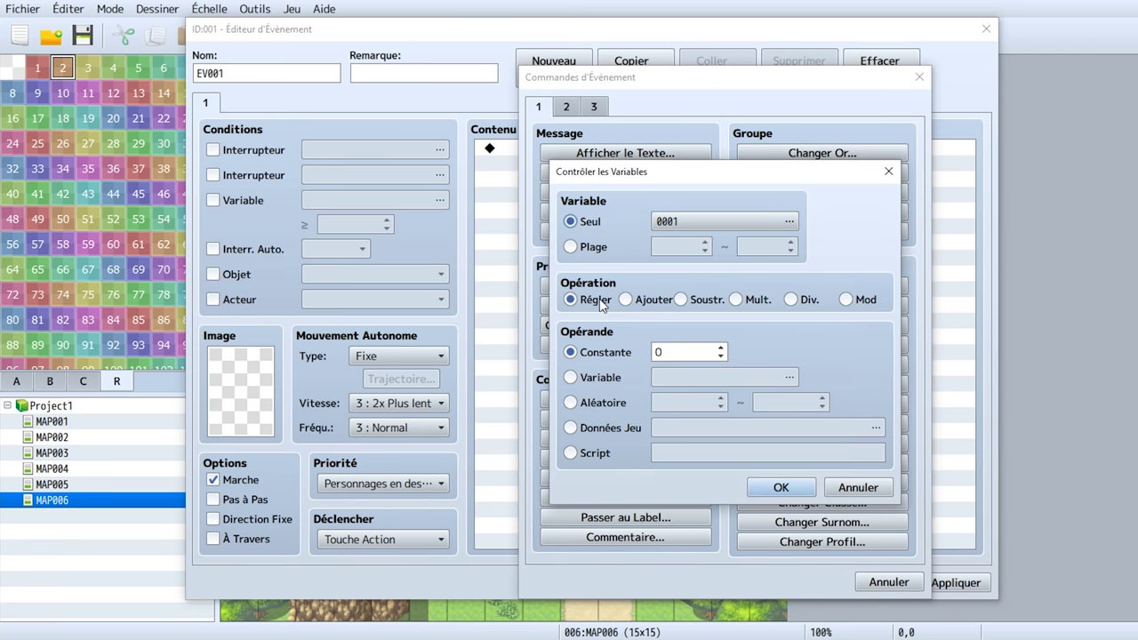
left_click(762, 224)
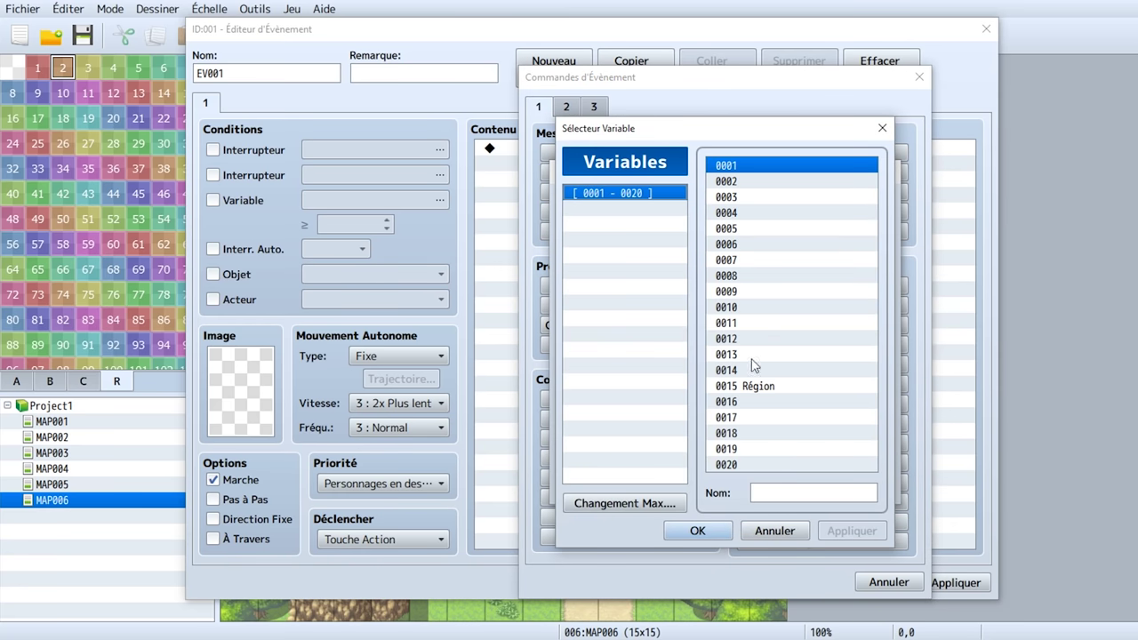
left_click(773, 387)
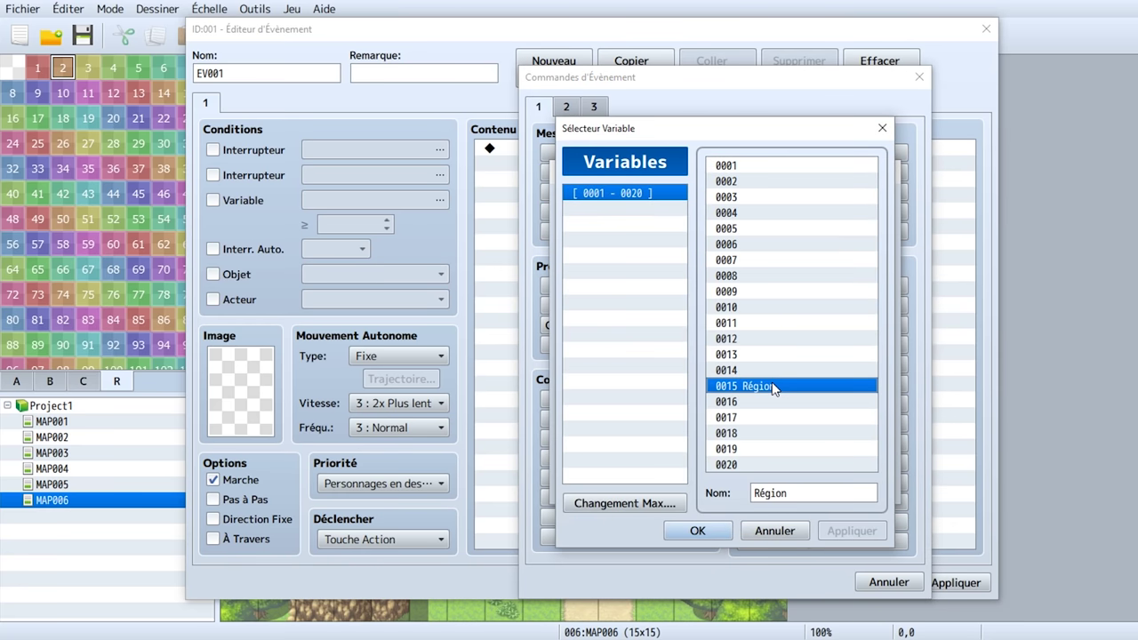
key("Delete")
Name variable 0001 "Position X" and variable 0002 "Position Y", and choose Position X as the controlled variable.
left_click(780, 167)
left_click(784, 492)
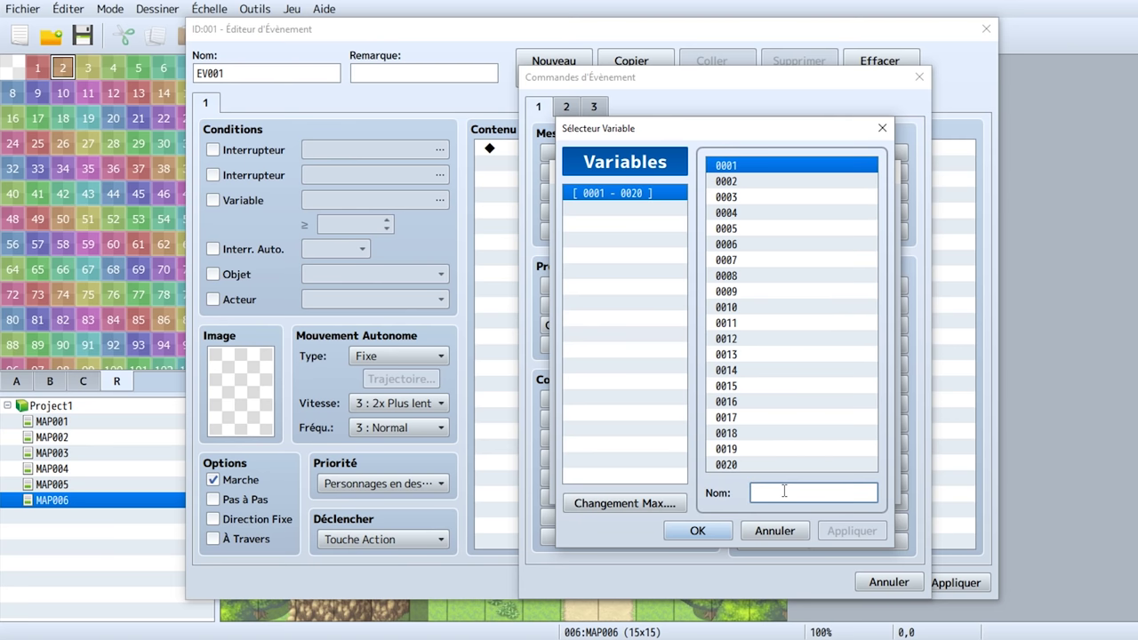
type("Poxition X")
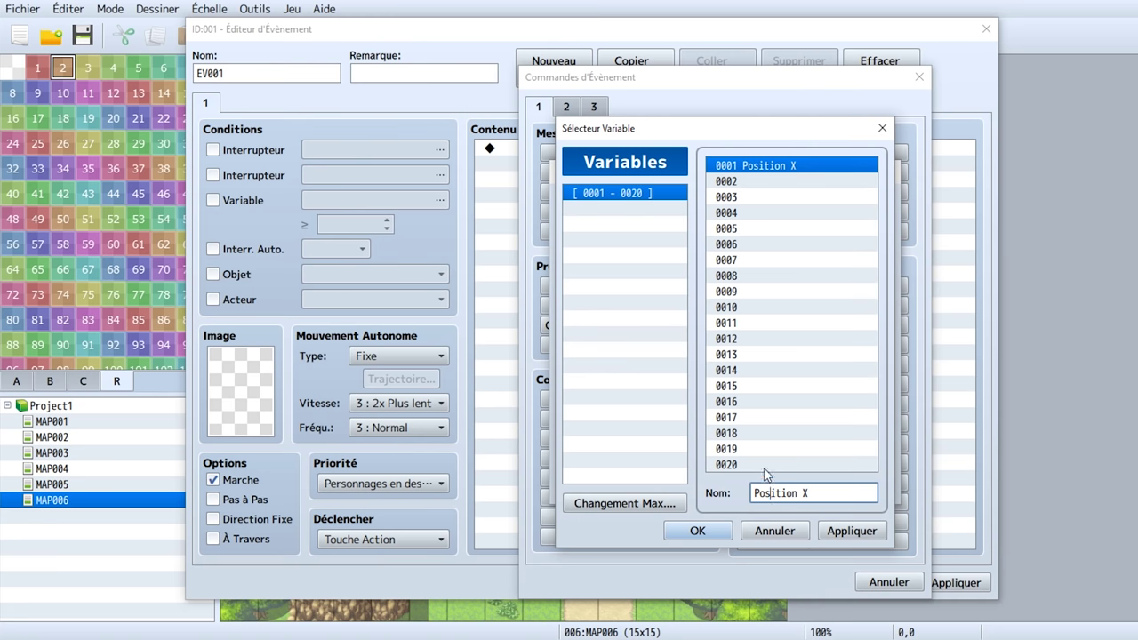
key("Down")
left_click(819, 491)
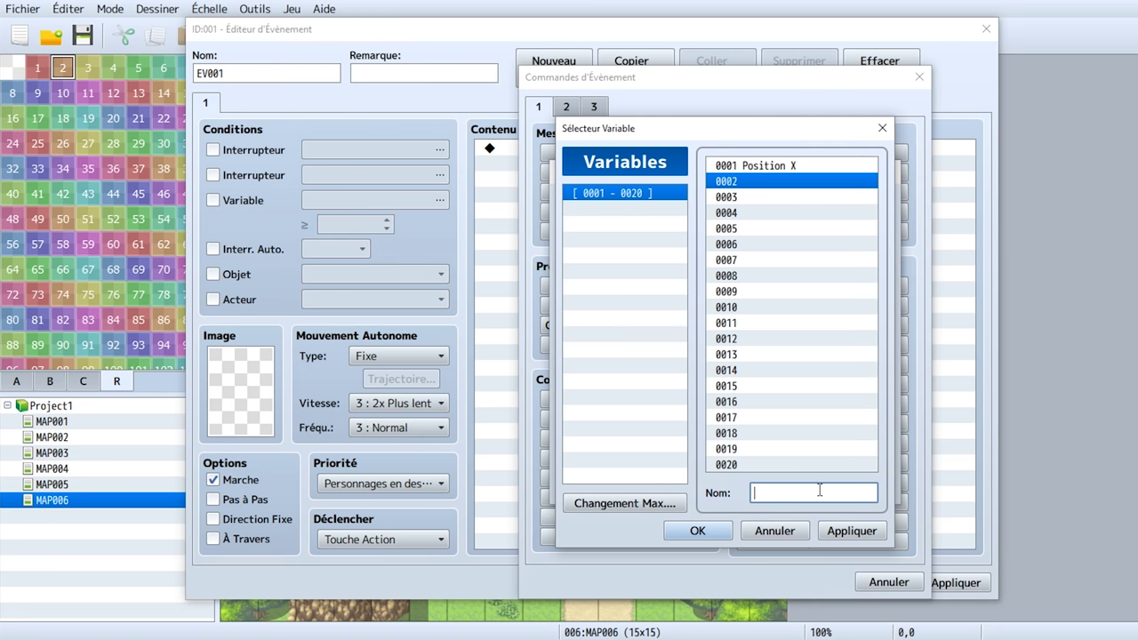
type("Positiion Y")
double_click(794, 166)
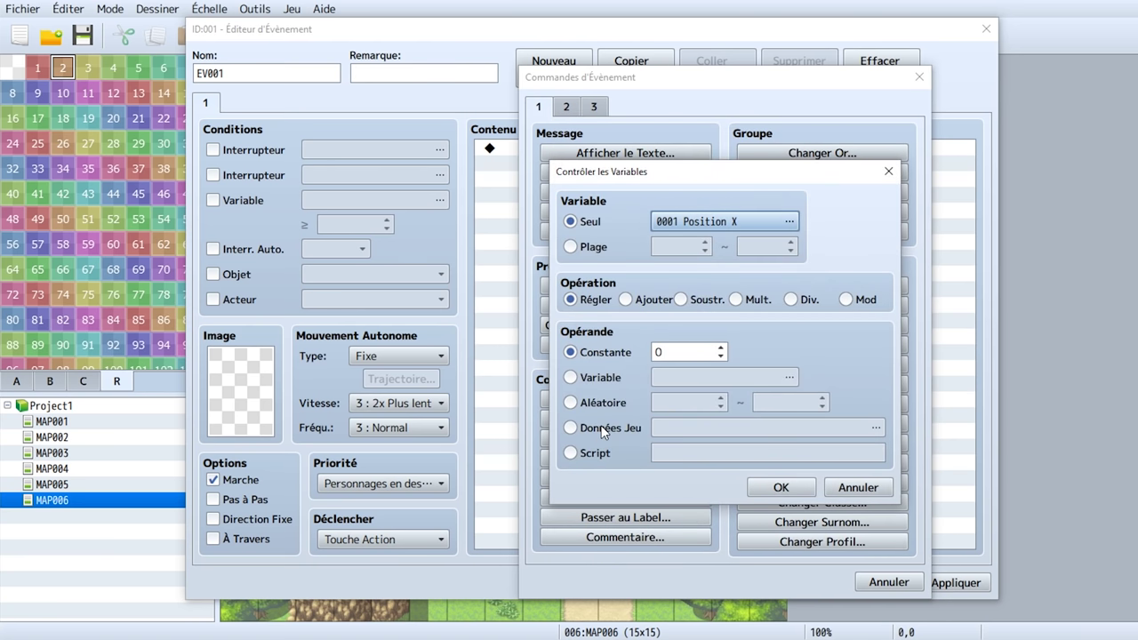
Set Position X from game data to the player character's Carte X value and add the command.
left_click(603, 429)
left_click(711, 427)
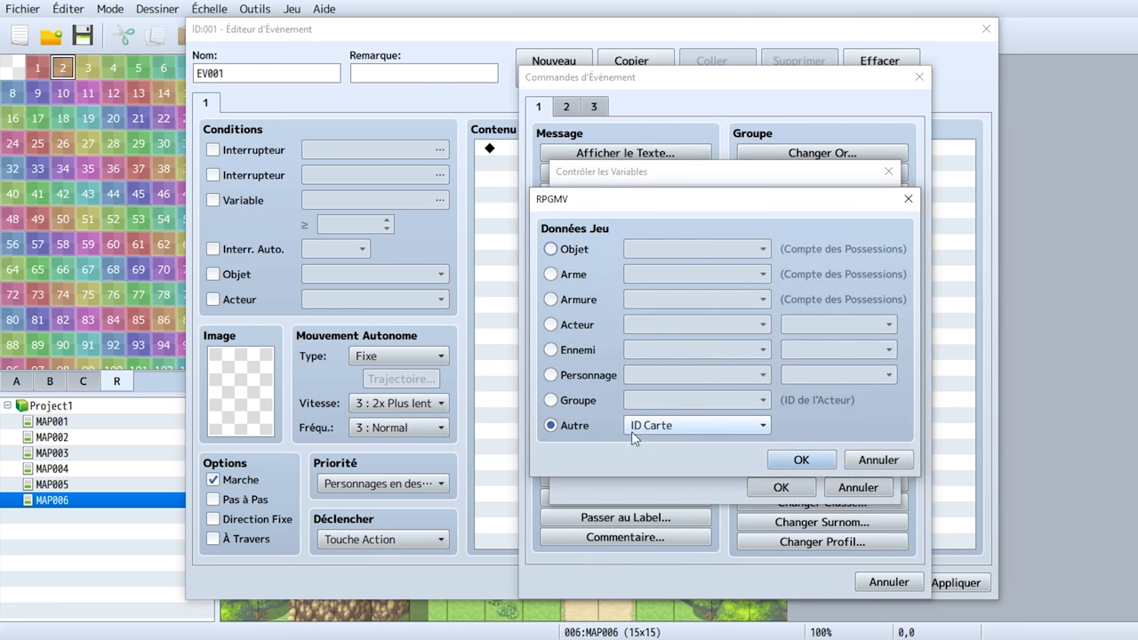
left_click(594, 378)
left_click(578, 324)
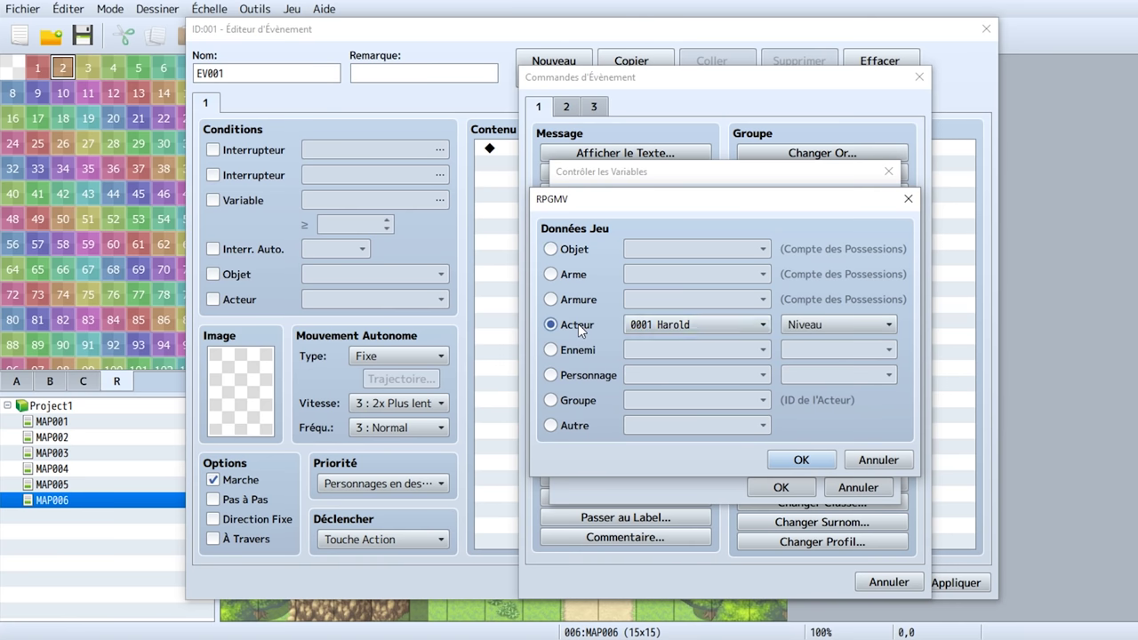
left_click(586, 375)
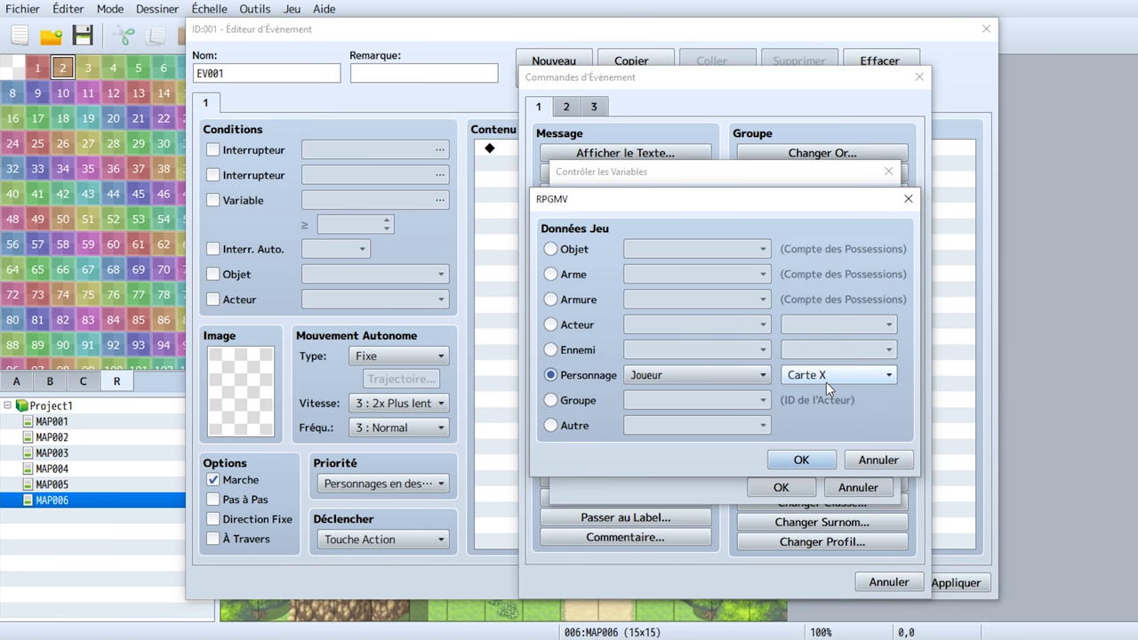
left_click(801, 460)
left_click(782, 488)
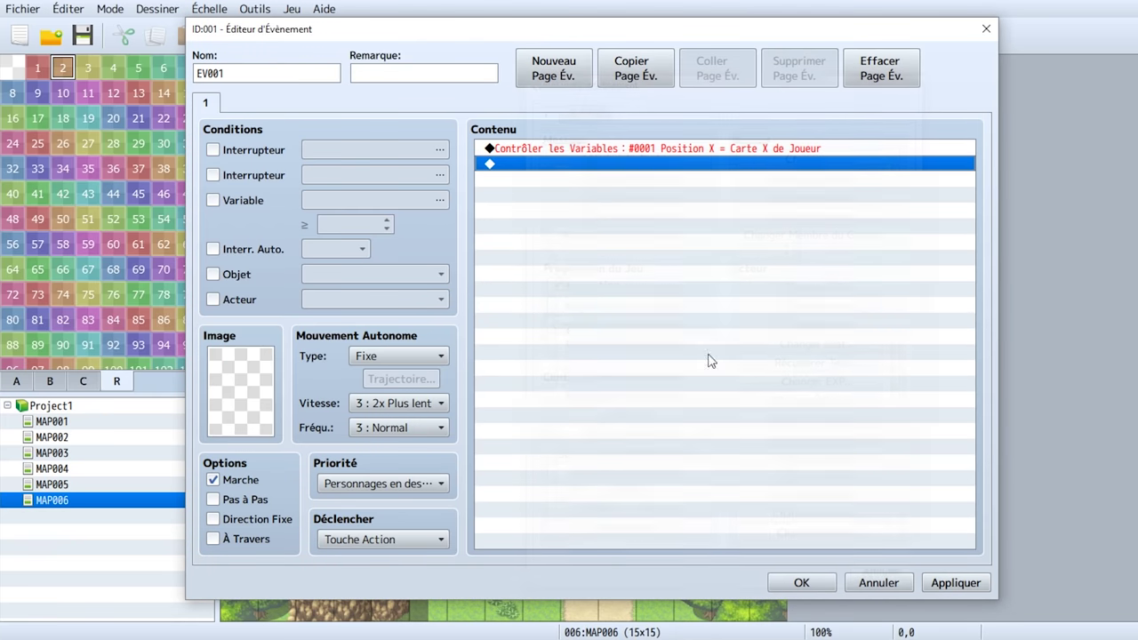
Duplicate the Position X variable command and make the copy control variable 0002 Position Y.
left_click(687, 150)
key("ctrl+c")
key("ctrl+v")
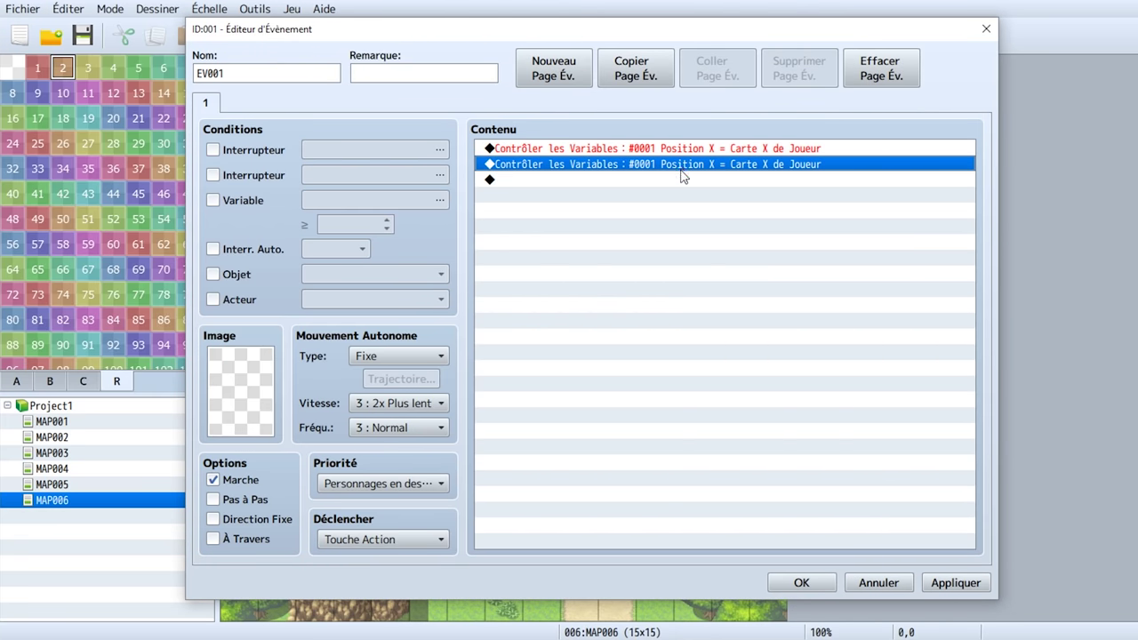
double_click(682, 165)
left_click(764, 219)
double_click(787, 184)
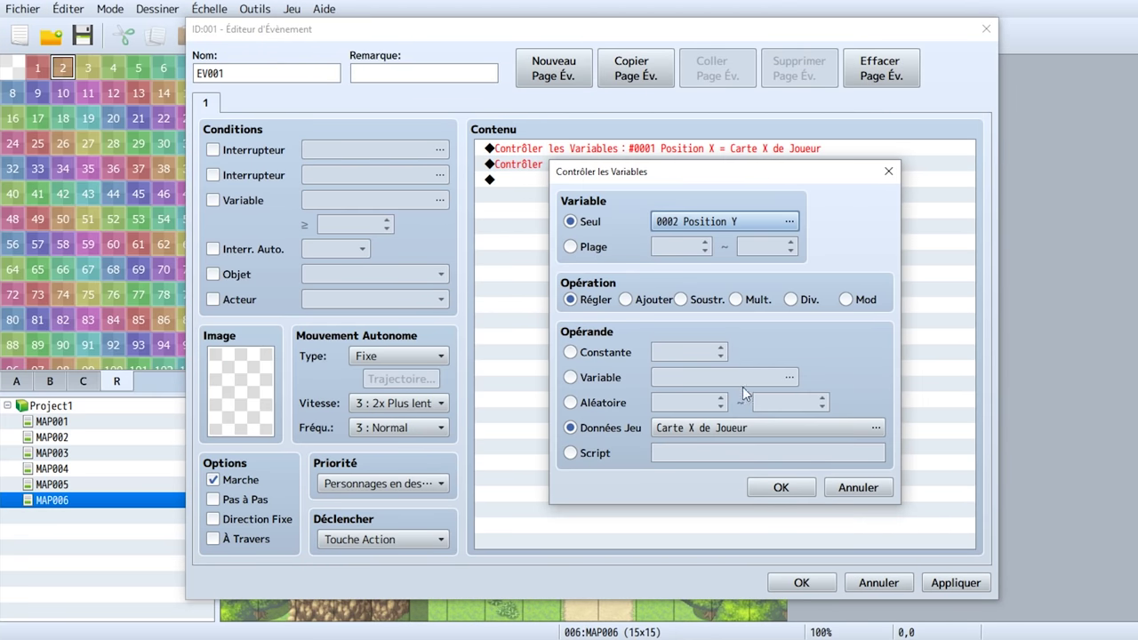
Change the copied command's game data operand to the player's Carte Y.
left_click(742, 429)
left_click(830, 377)
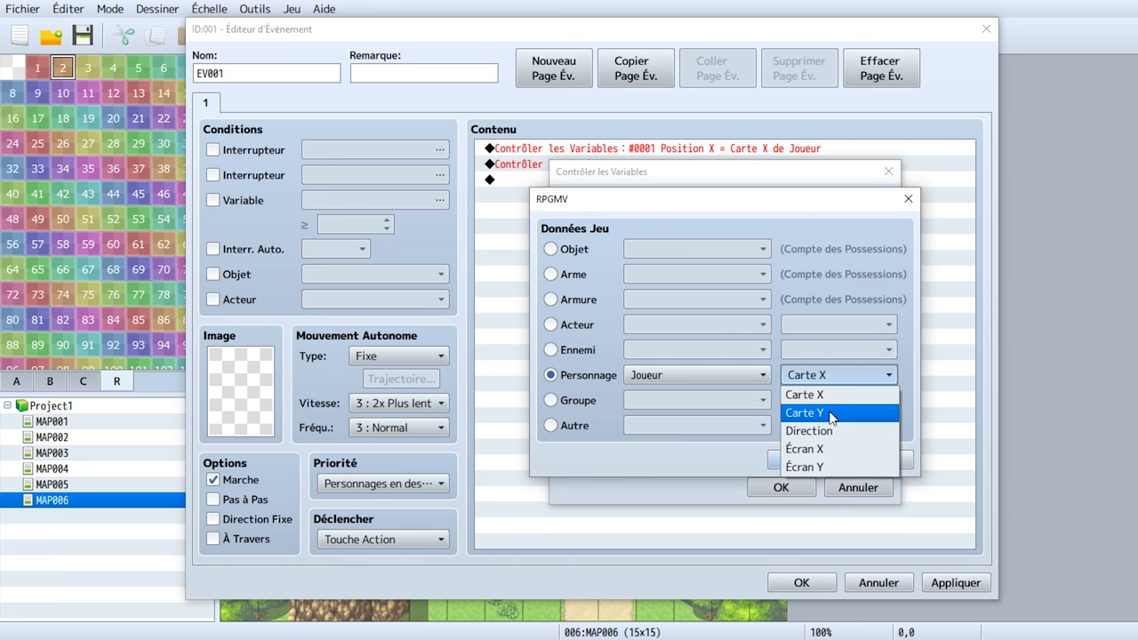
left_click(831, 414)
left_click(812, 458)
left_click(799, 487)
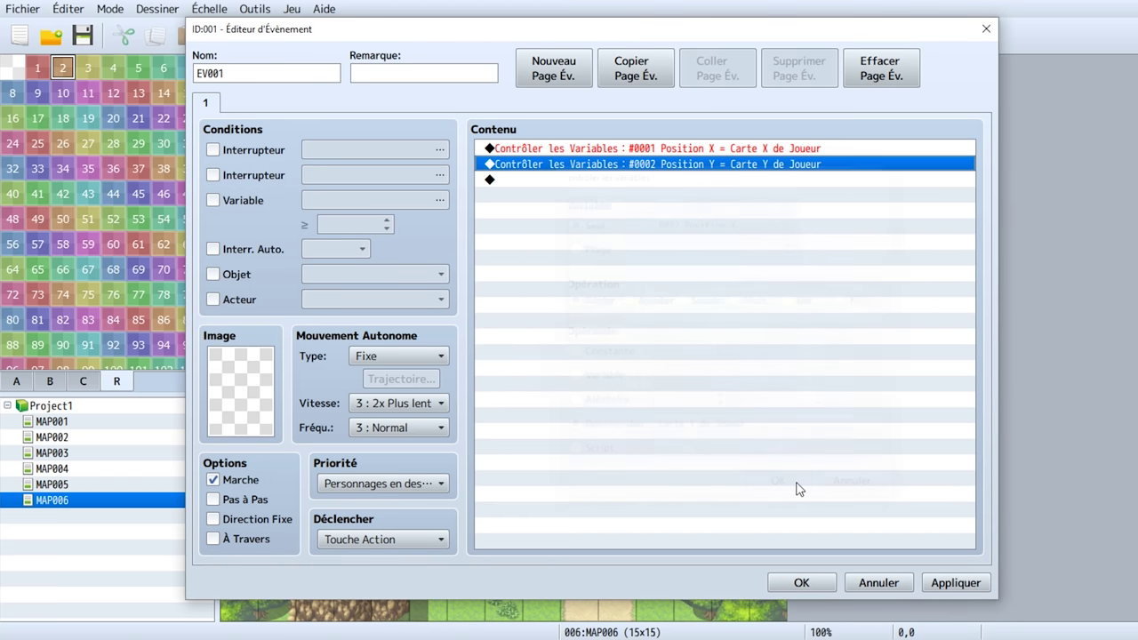
Set the event's trigger to Parallèle and save the event.
left_click(431, 538)
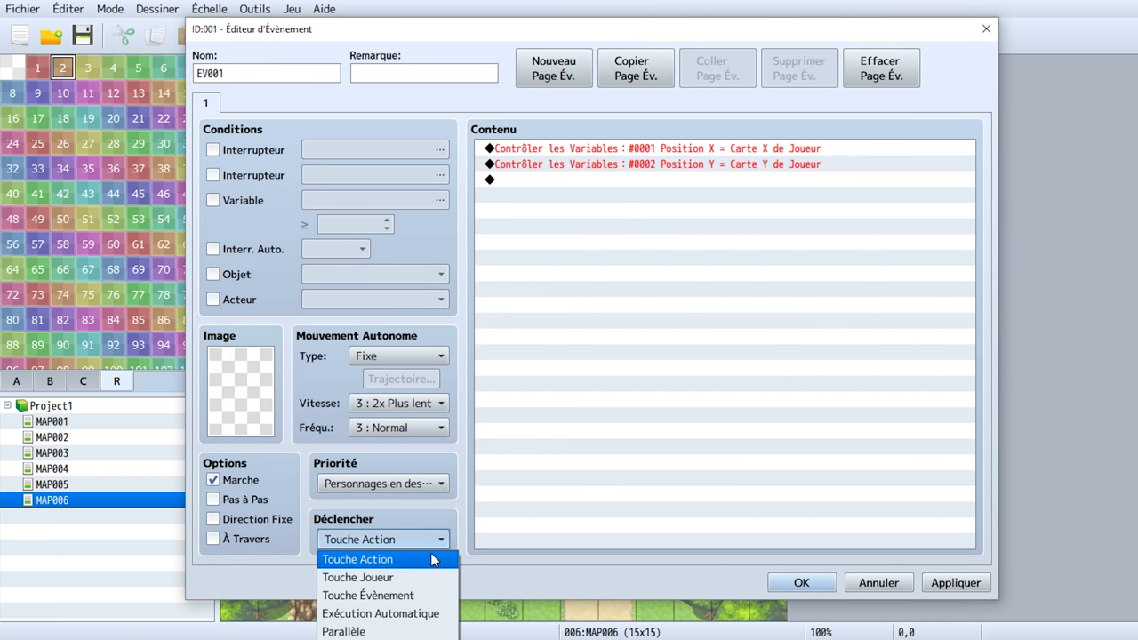
left_click(386, 631)
left_click(809, 583)
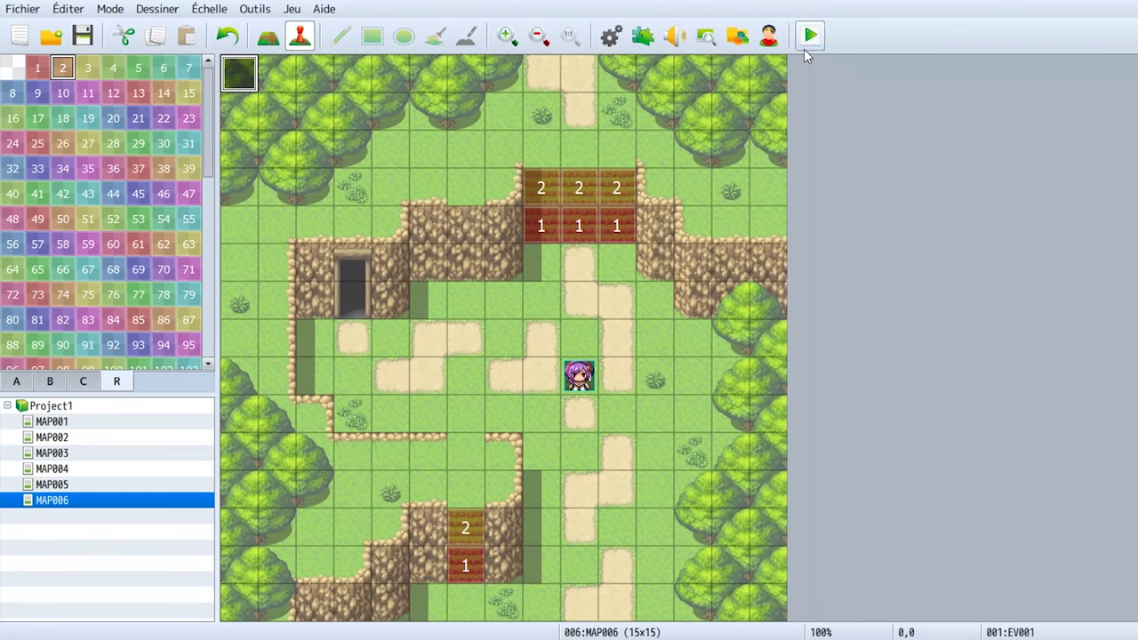
Playtest a new game, move the player one tile left, and inspect variables 0001-0010 in the debug screen.
left_click(811, 35)
left_click(532, 355)
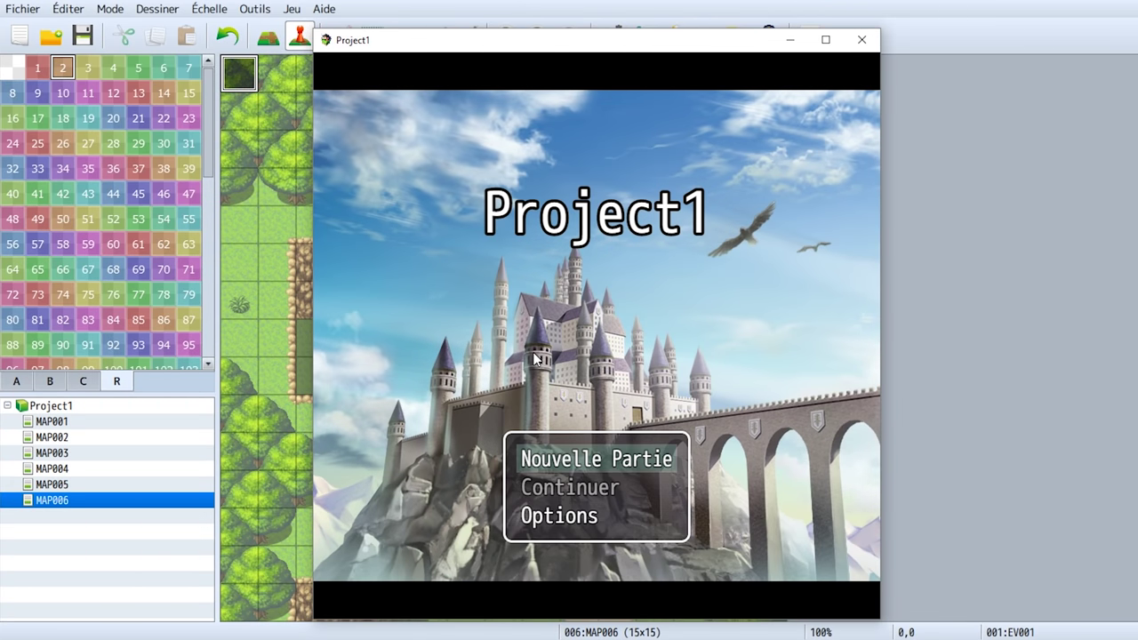
key("Return")
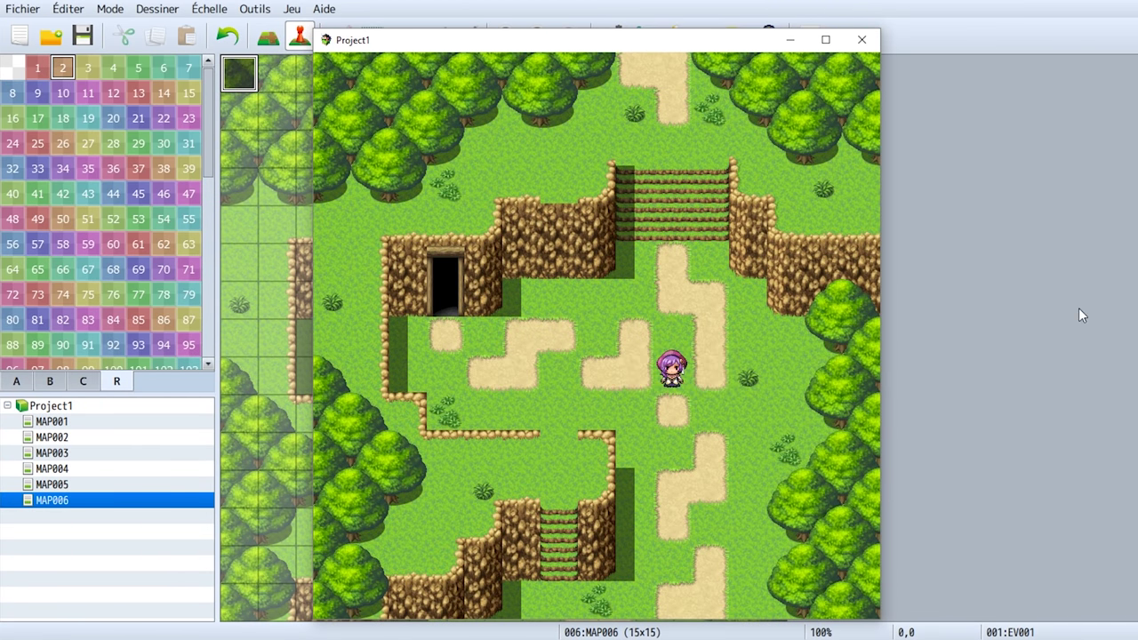
key("Left")
key("F9")
key("Down")
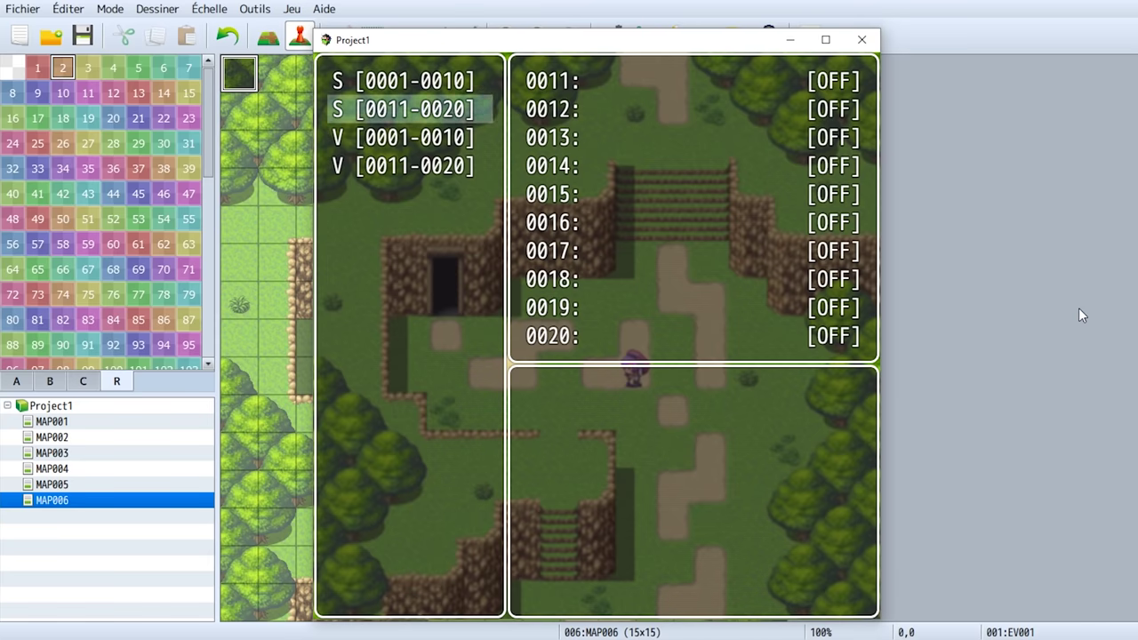
key("Down")
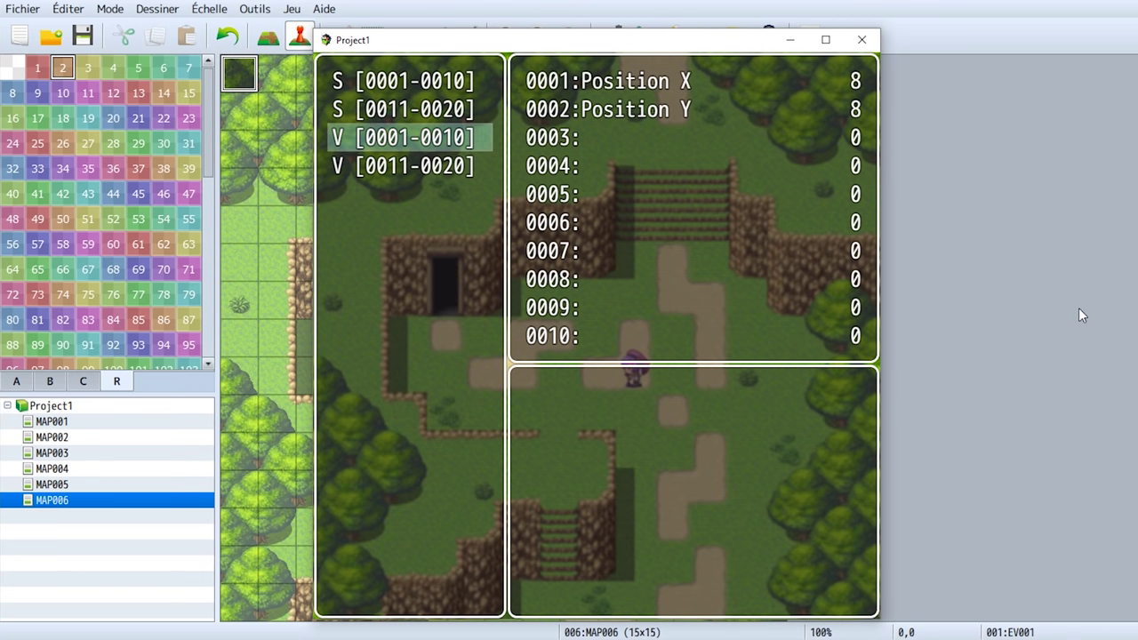
Walk the player up over the upper staircase, check the position variables again, and end the playtest.
key("Escape")
key("Up")
key("Up")
key("Up")
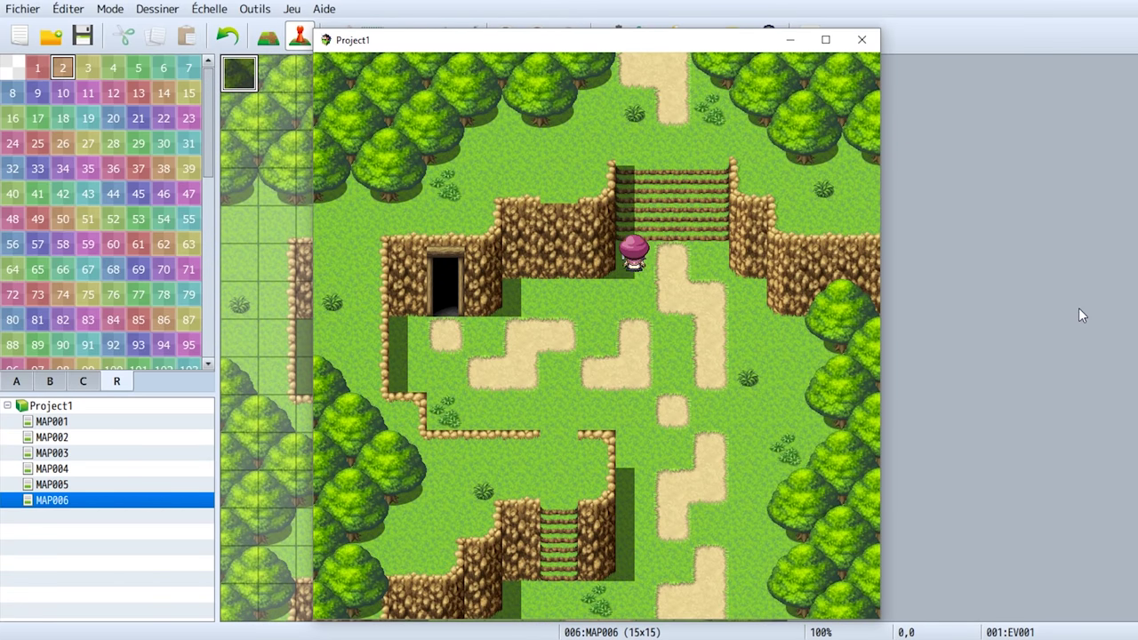
key("Up")
key("Up")
key("Up")
key("F9")
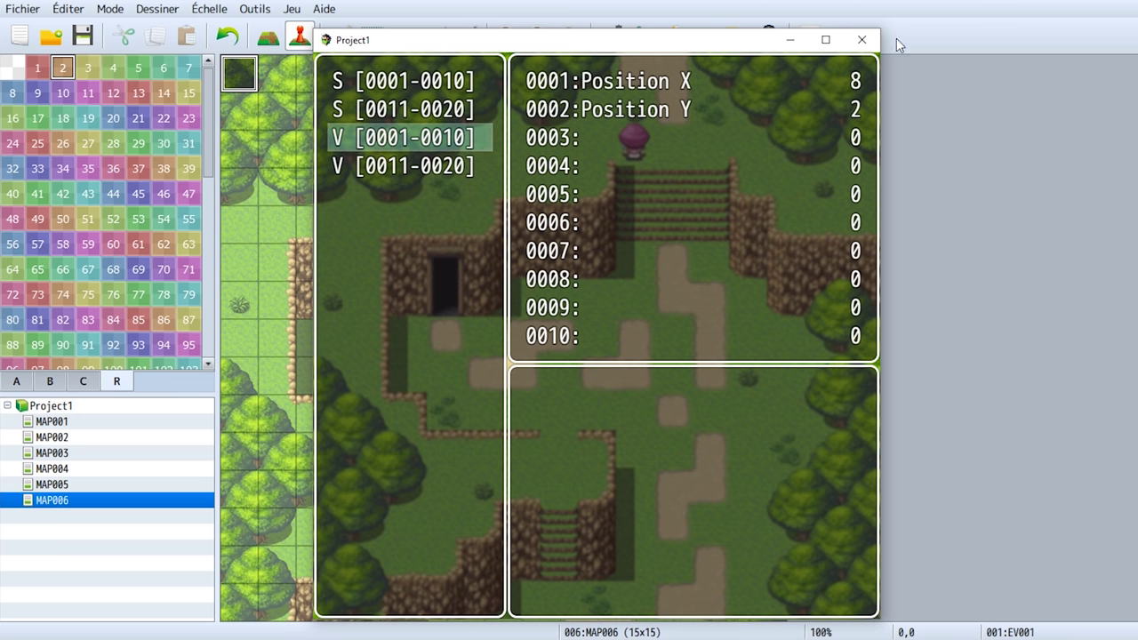
left_click(860, 40)
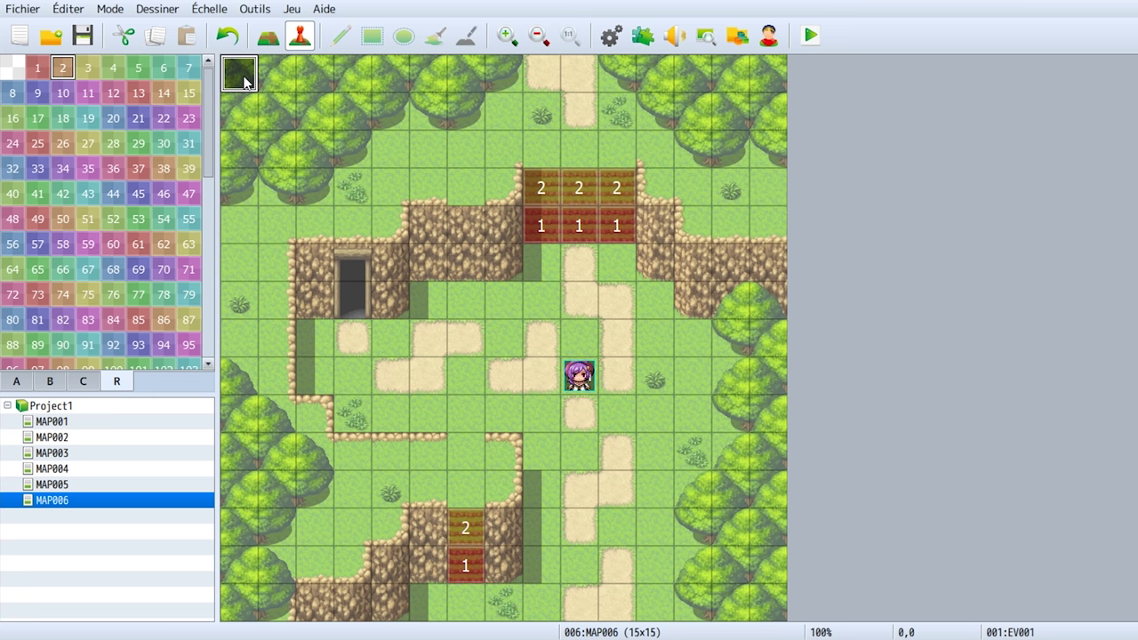
Trace the map's X and Y coordinates from tile 0,0 along to 10,9, and select the player's start tile.
key("Right")
key("Right")
key("Right")
key("Right")
key("Right")
key("Right")
key("Right")
key("Right")
key("Right")
key("Right")
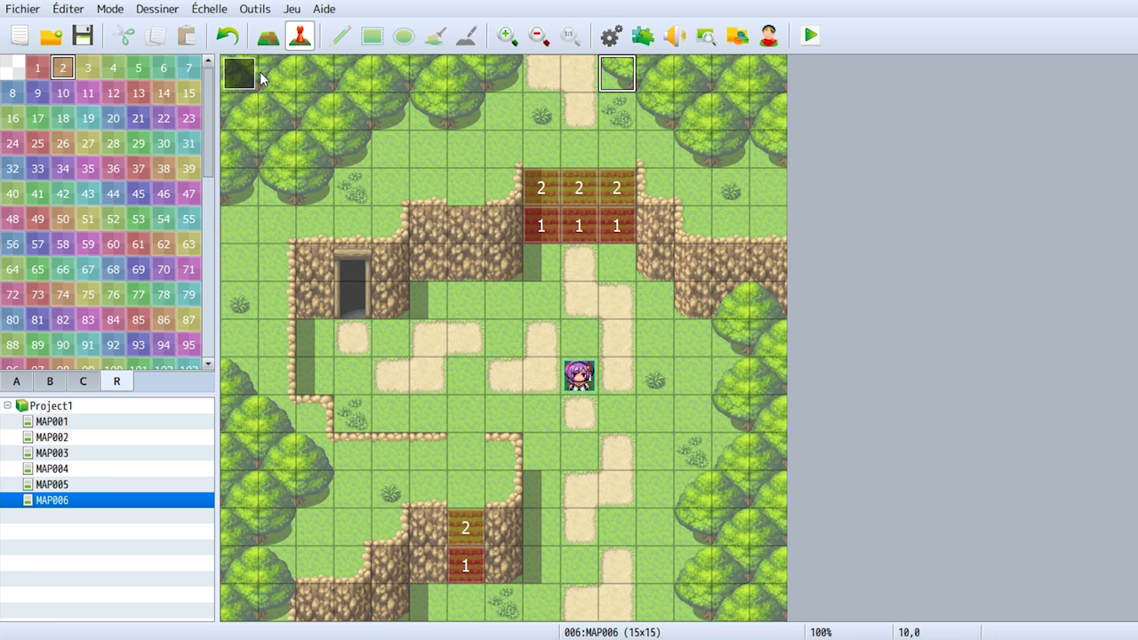
key("Down")
key("Down")
key("Down")
key("Down")
key("Down")
key("Down")
key("Down")
key("Down")
key("Down")
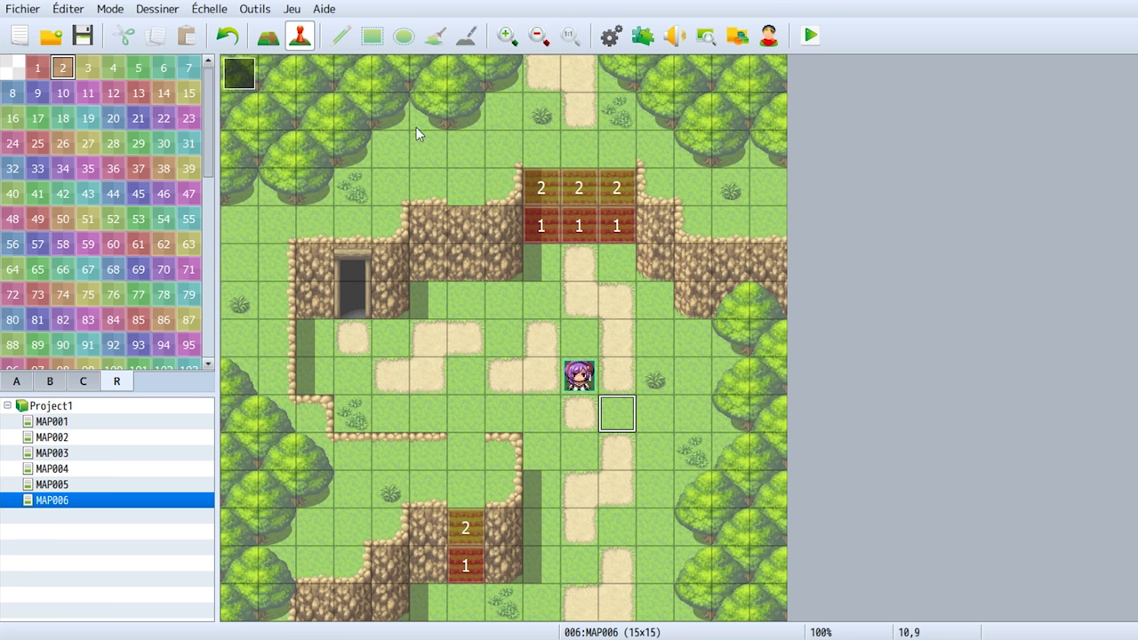
left_click(578, 374)
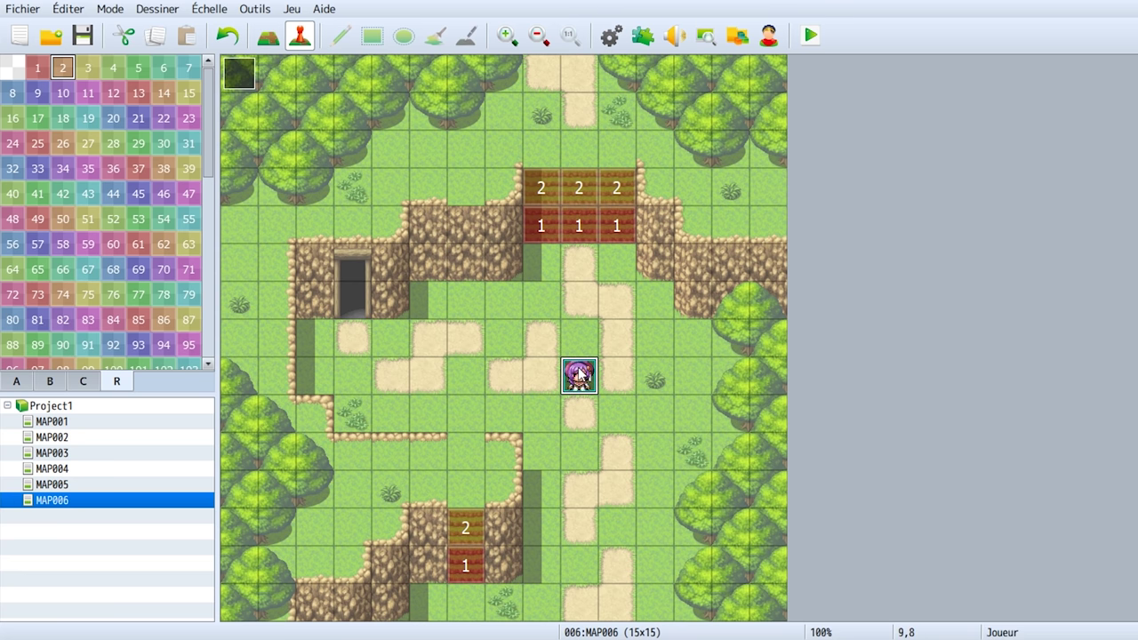
Add a location info command to the event at 0,0, storing its result in variable 0003 named "Région".
double_click(235, 80)
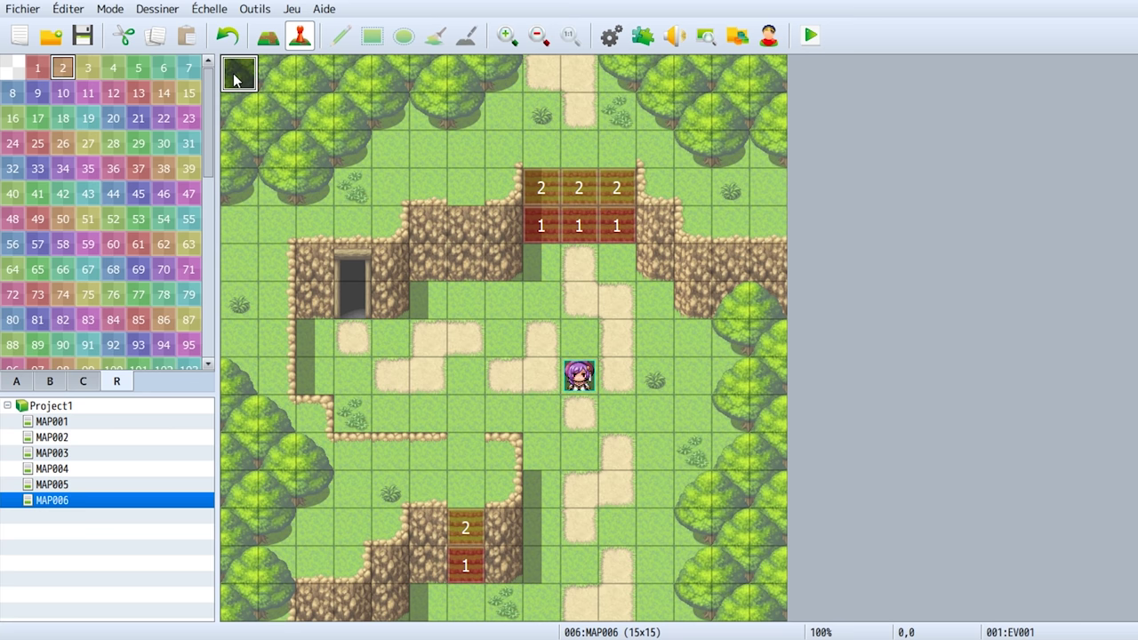
double_click(507, 182)
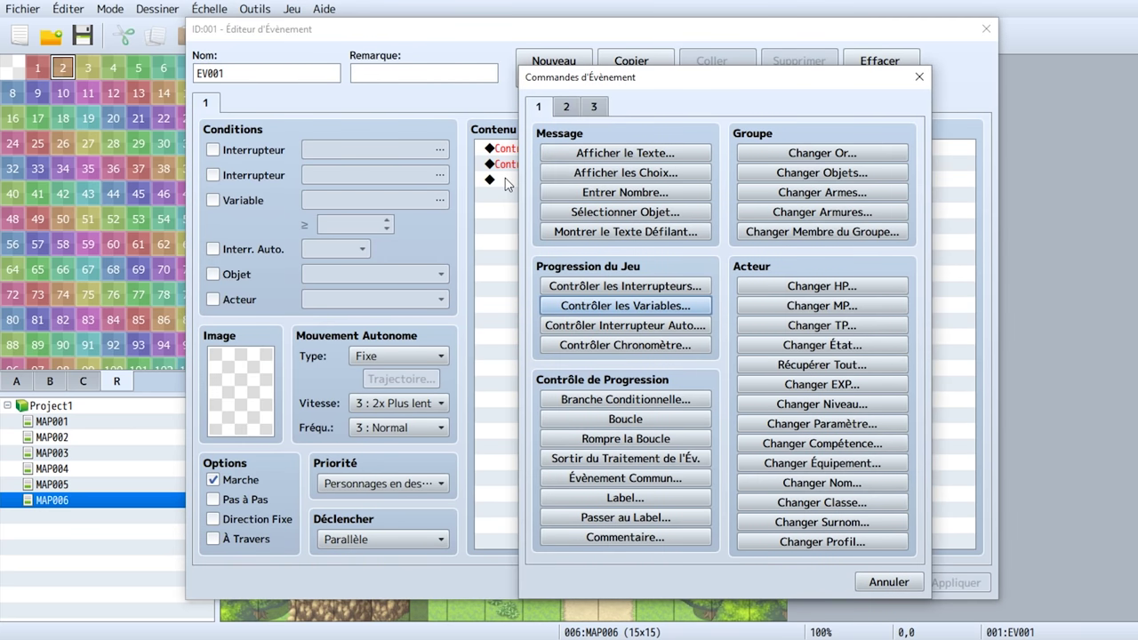
left_click(590, 108)
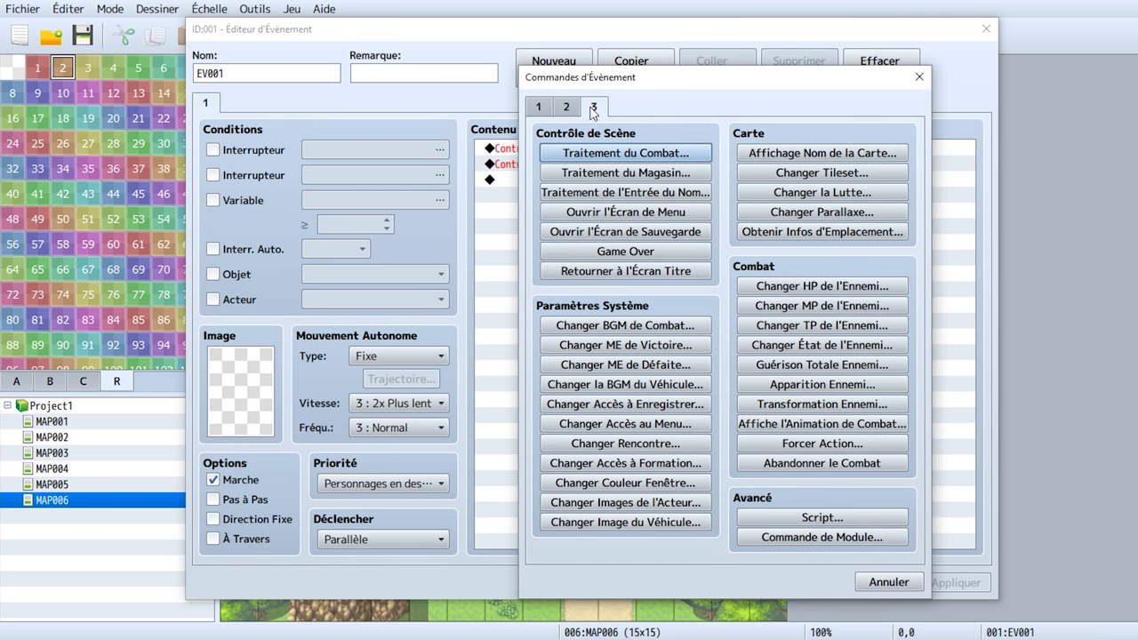
left_click(752, 232)
left_click(736, 247)
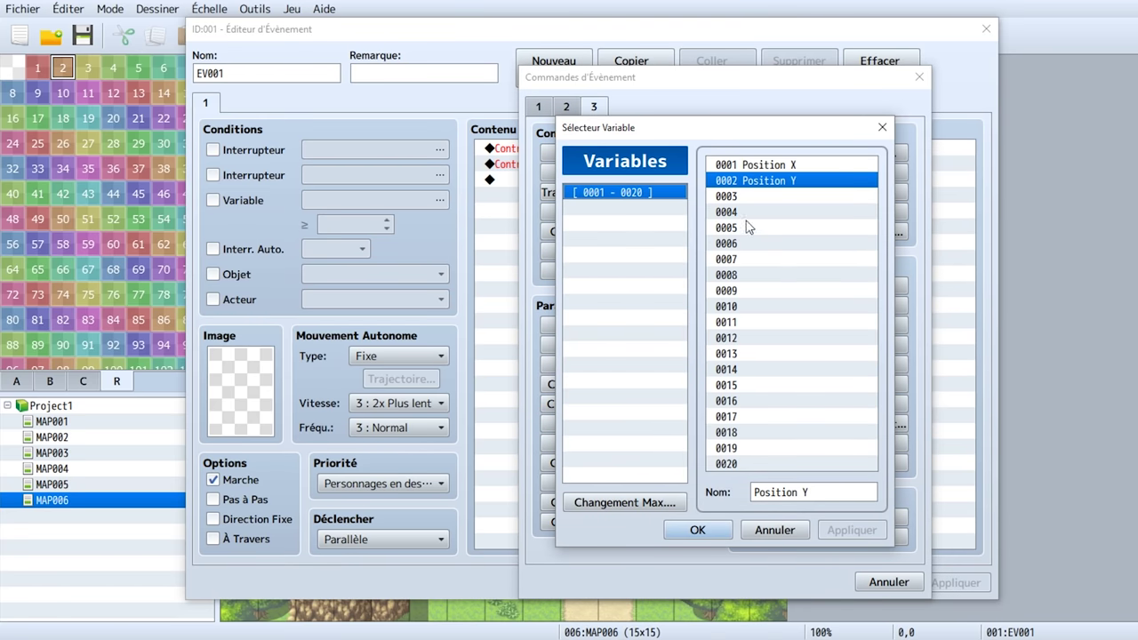
left_click(766, 199)
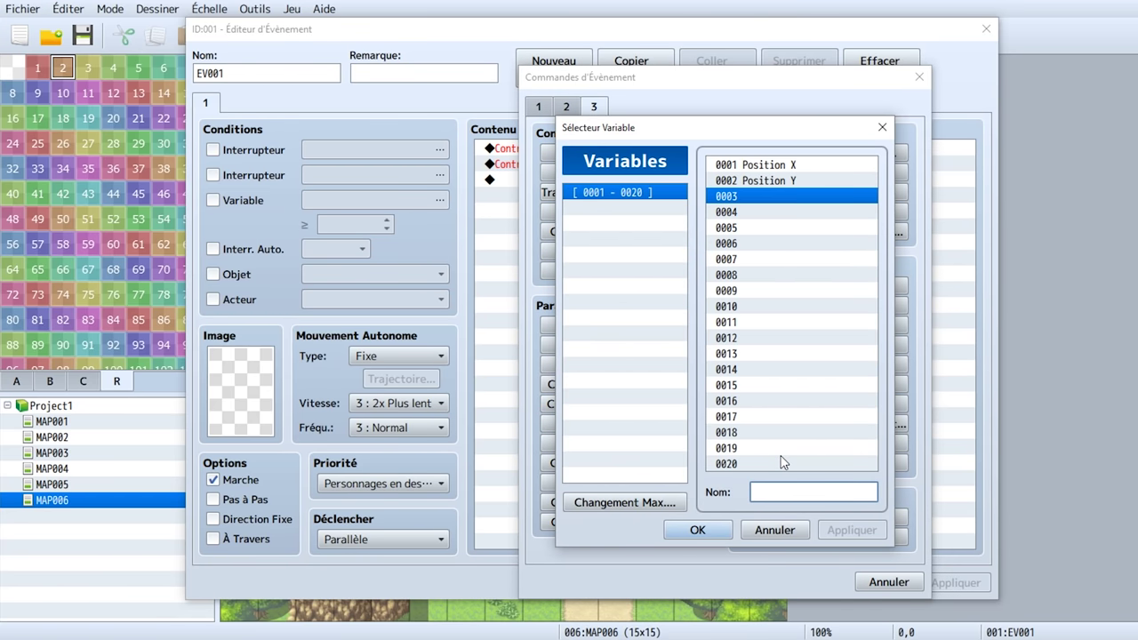
type("Région")
key("Return")
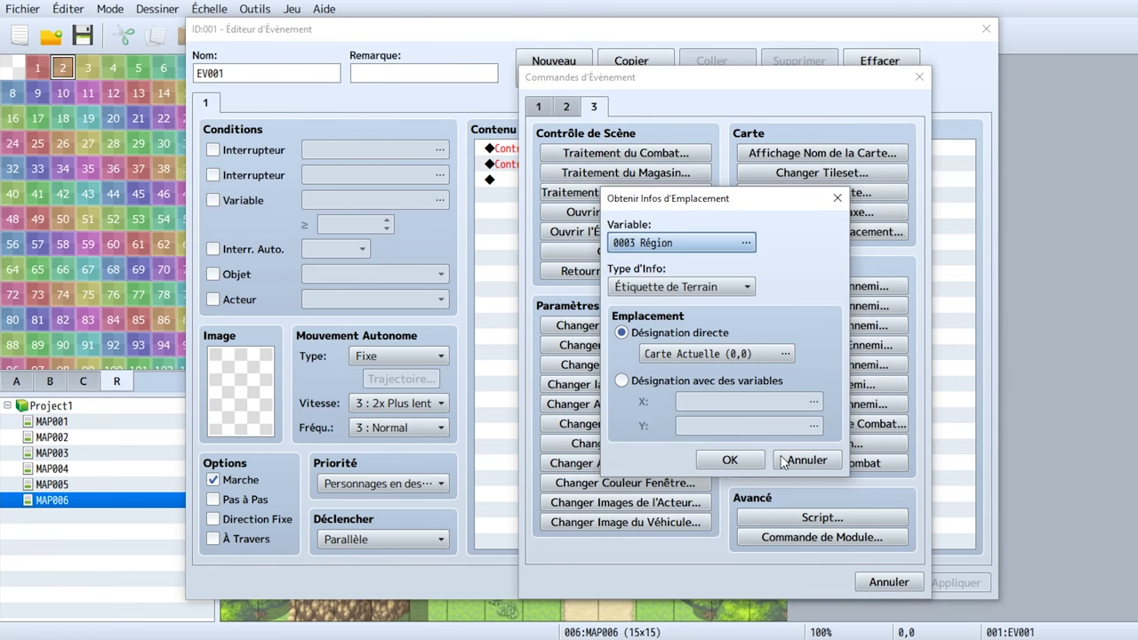
Set the info type to ID de Région, locate it by variables Position X and Position Y, and save the event.
left_click(745, 287)
left_click(693, 405)
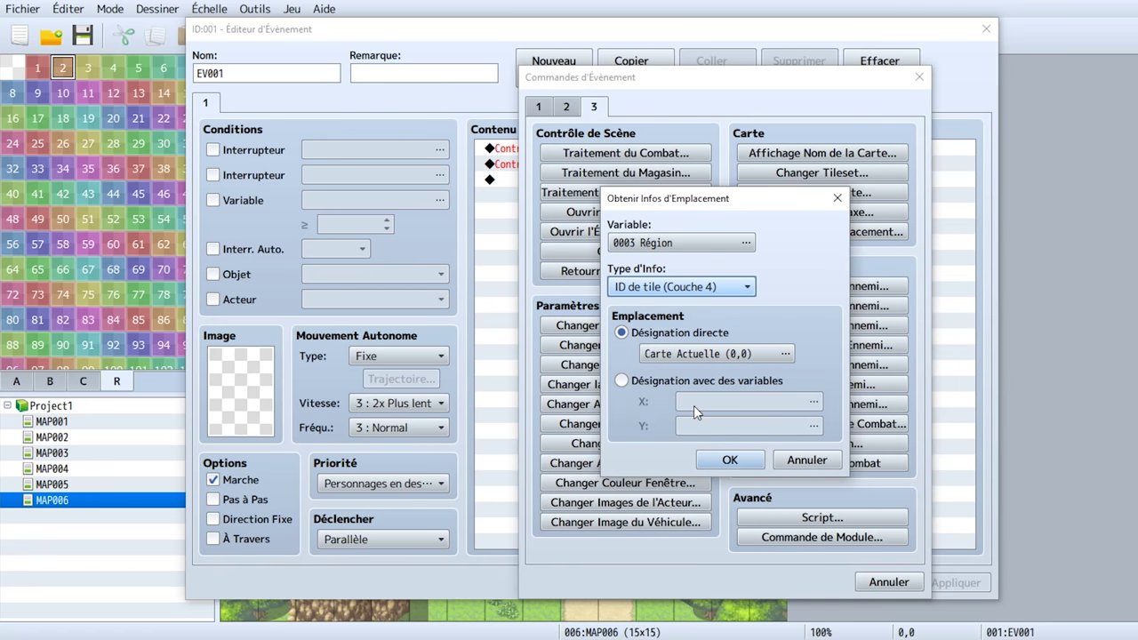
left_click(707, 288)
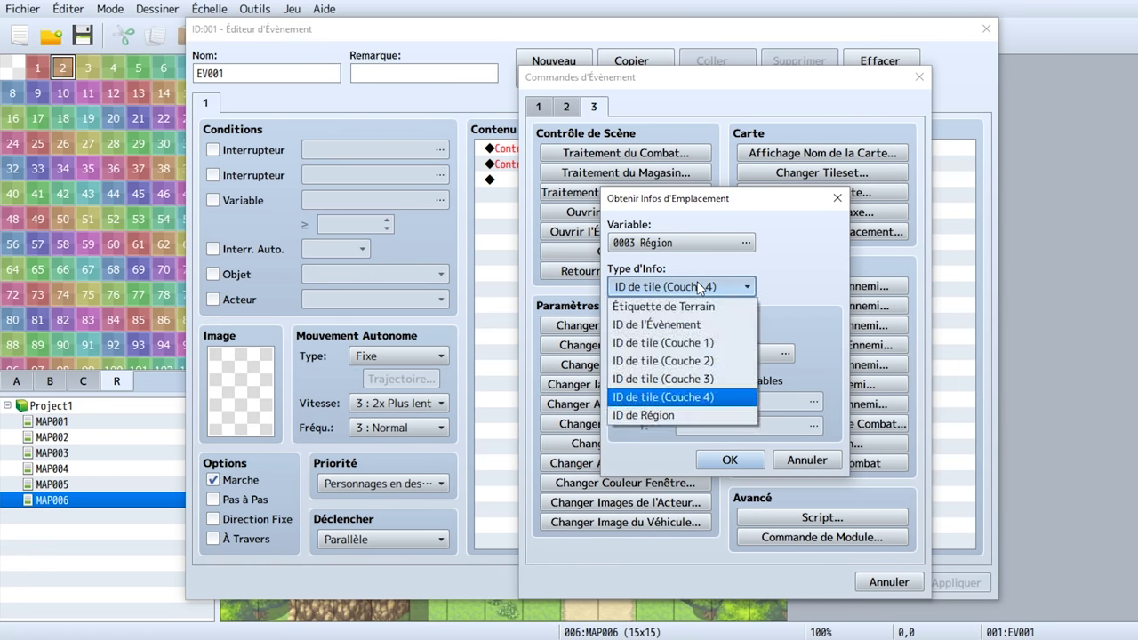
left_click(681, 418)
left_click(637, 381)
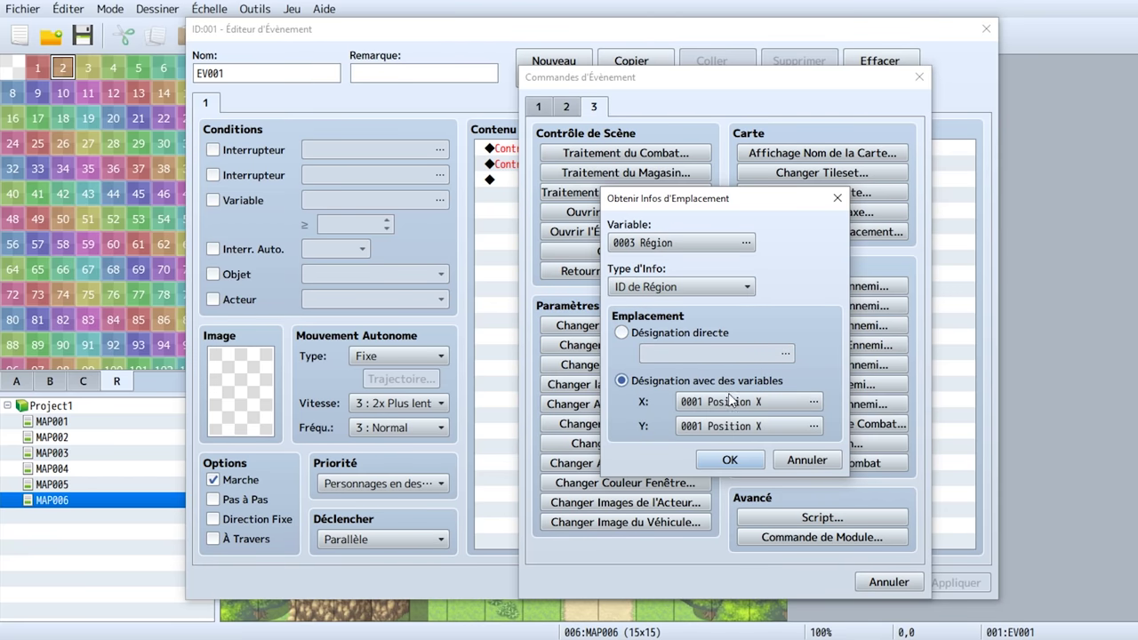
left_click(778, 424)
double_click(779, 182)
left_click(728, 457)
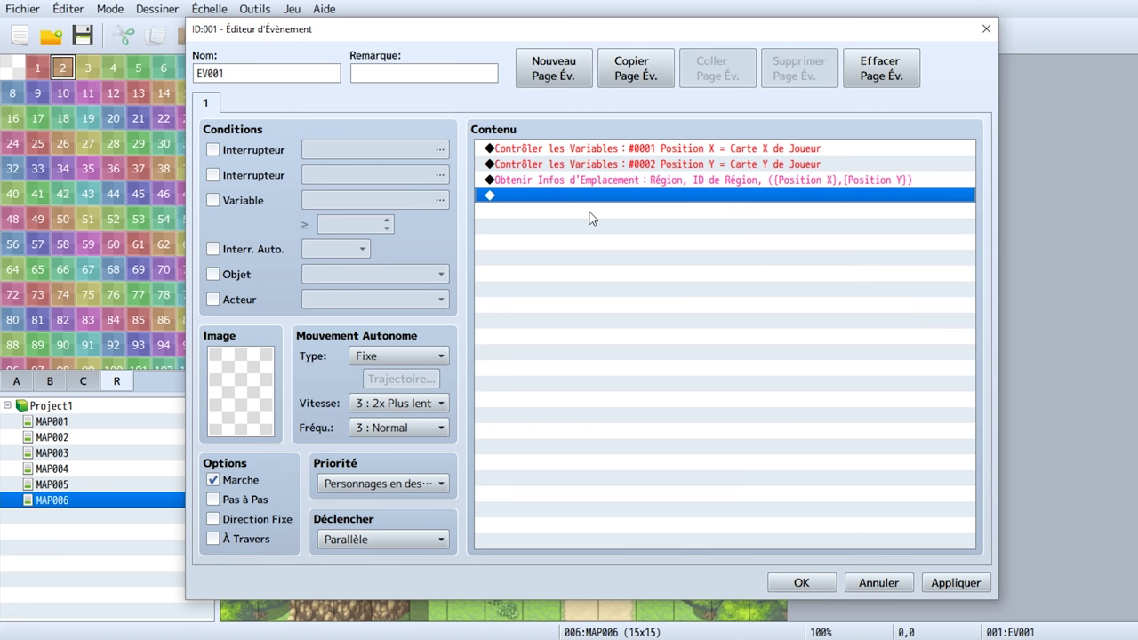
left_click(805, 583)
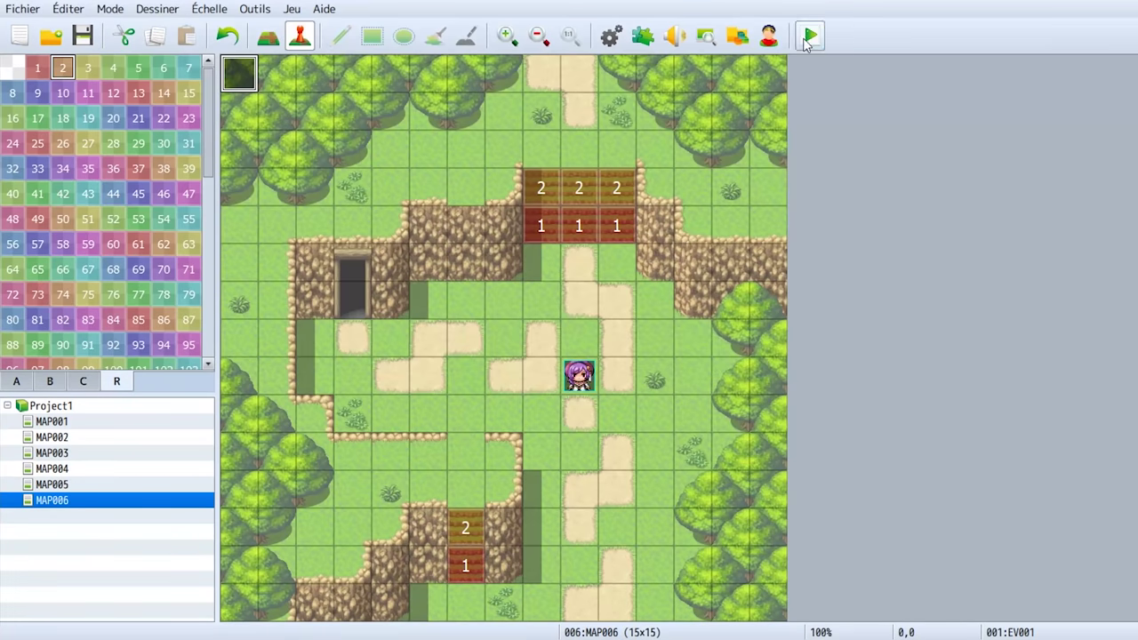
Playtest a new game, walk onto the lower row of the upper staircase, and check variables 0001-0010 in the debug screen.
left_click(810, 35)
key("Return")
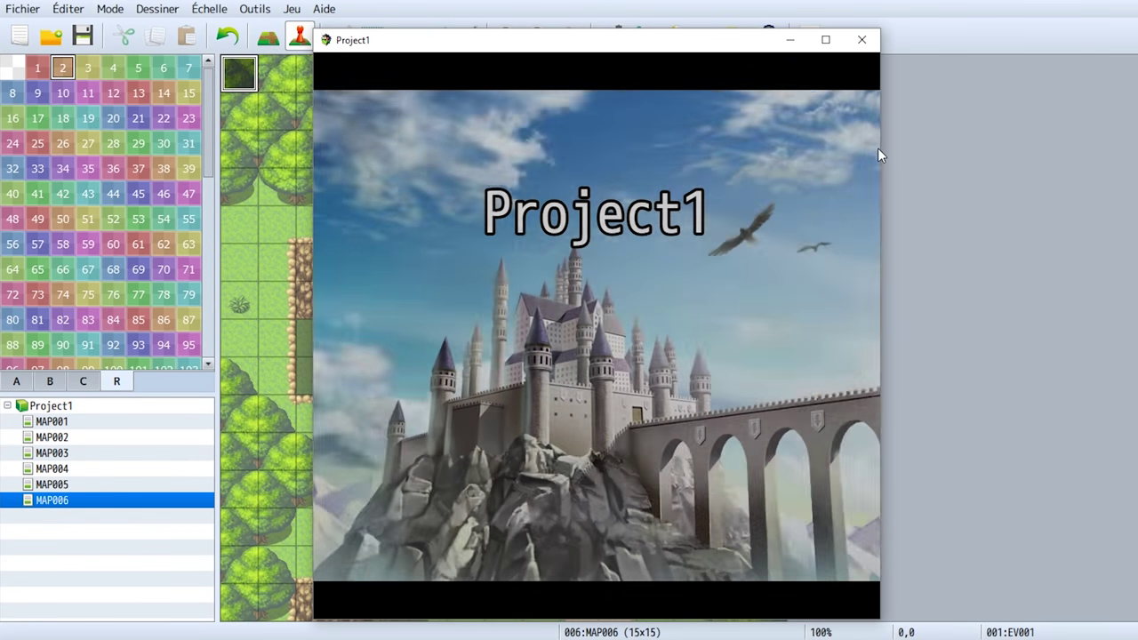
key("Up")
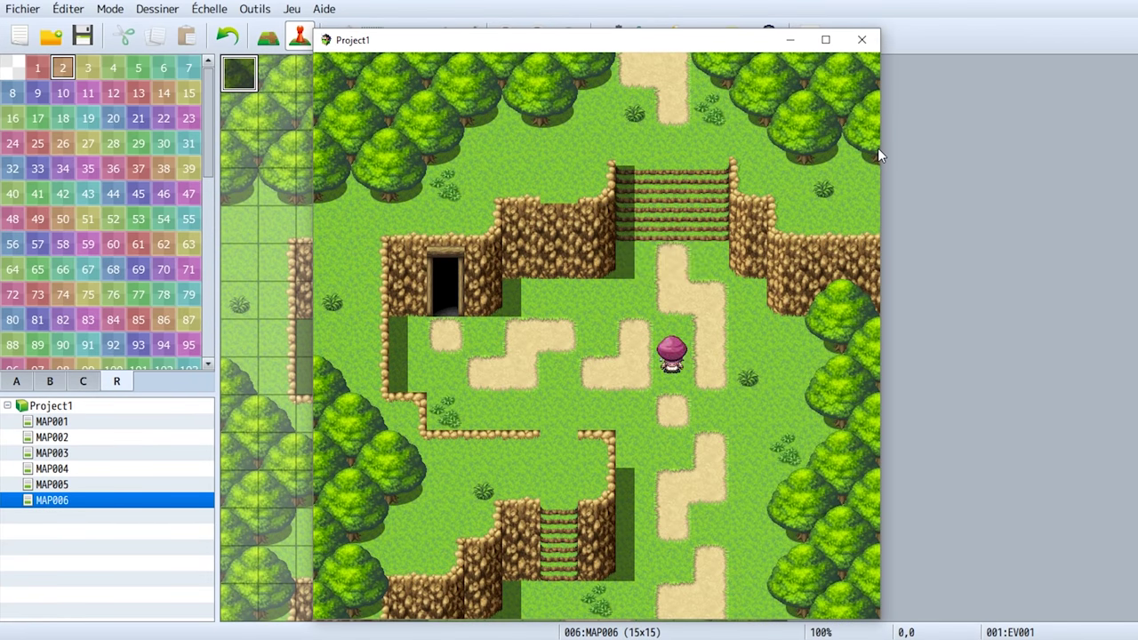
key("Up")
key("F9")
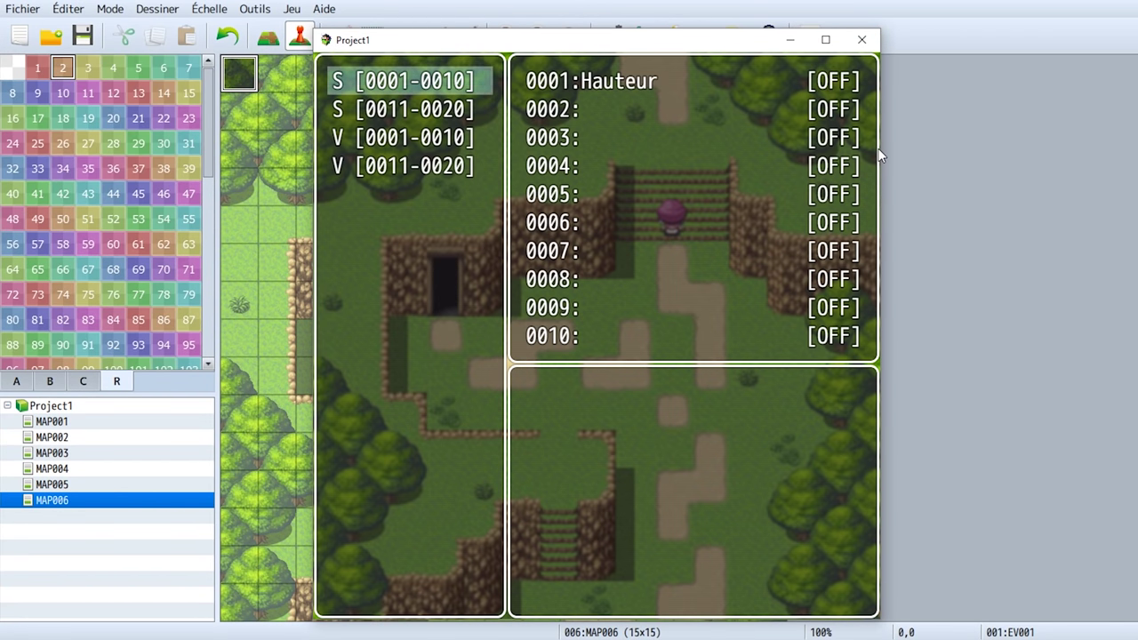
key("Down")
key("Down")
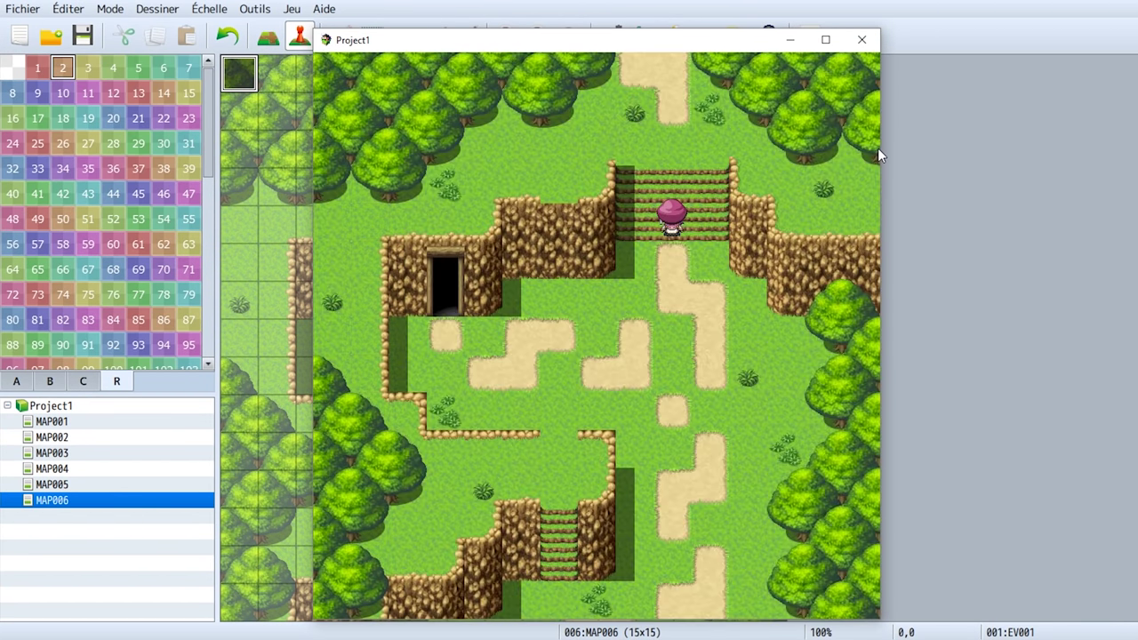
Walk onto the upper row of the upper staircase, check variables 0001-0010 in the debug screen, and end the playtest.
key("Escape")
key("Up")
key("F9")
key("Down")
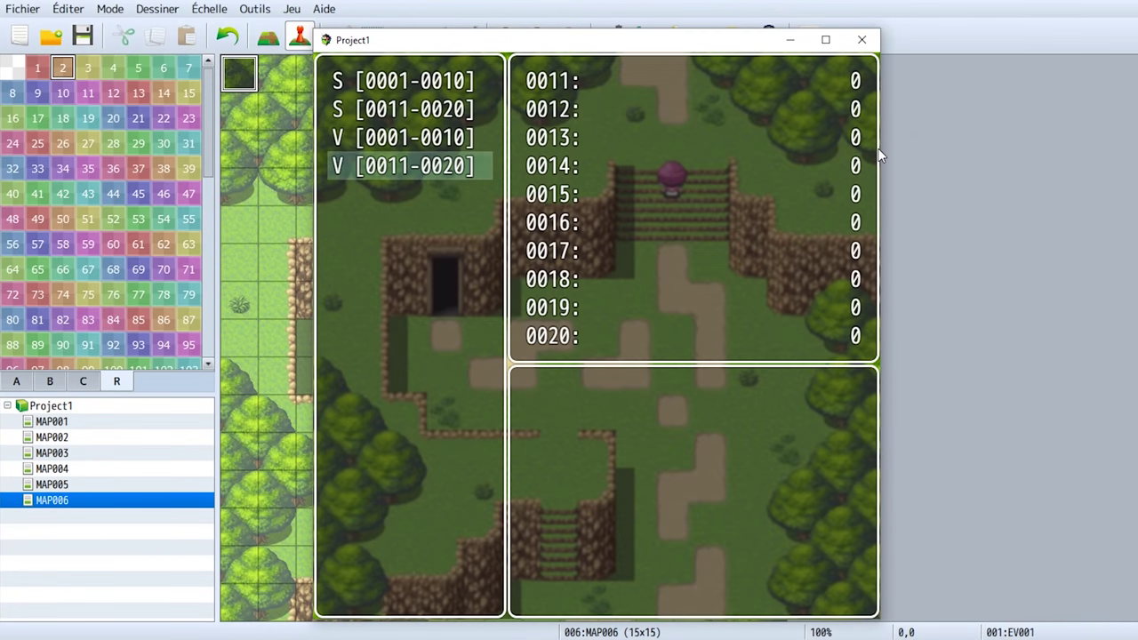
key("Up")
key("Escape")
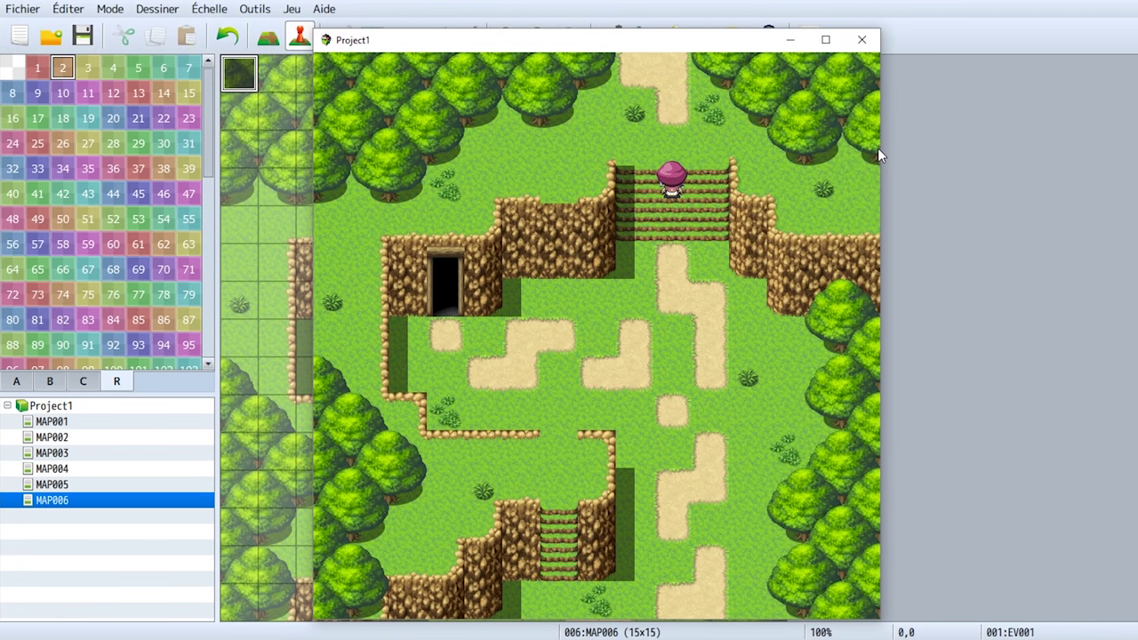
left_click(873, 40)
Add a conditional branch to the end of the event at 0,0, testing whether variable 0003 Région equals constant 1.
double_click(251, 86)
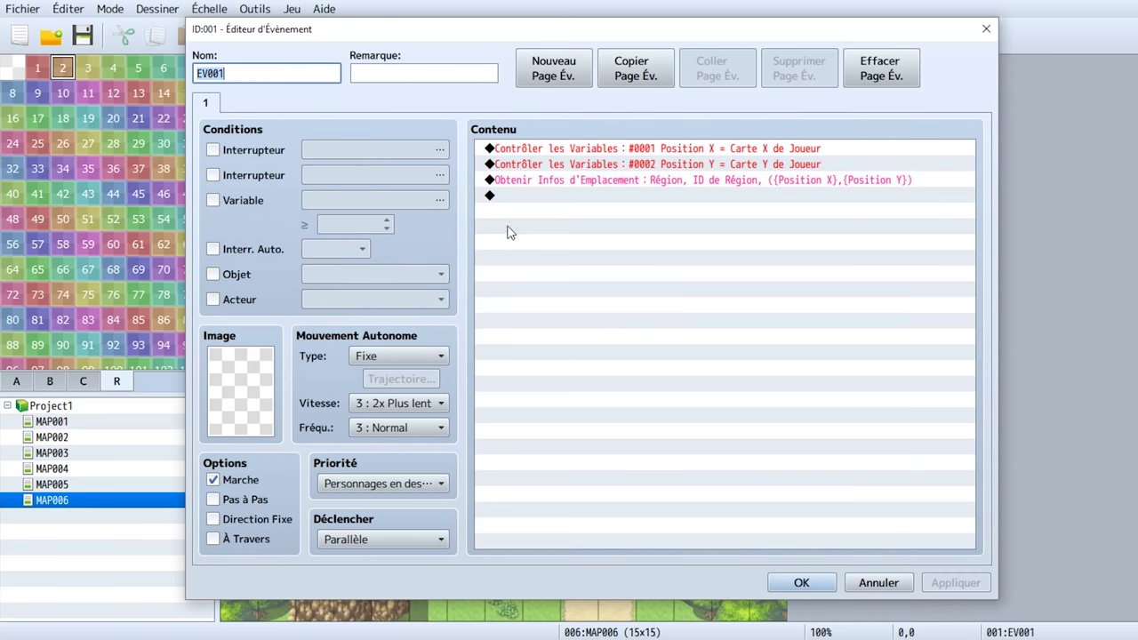
double_click(560, 196)
left_click(544, 106)
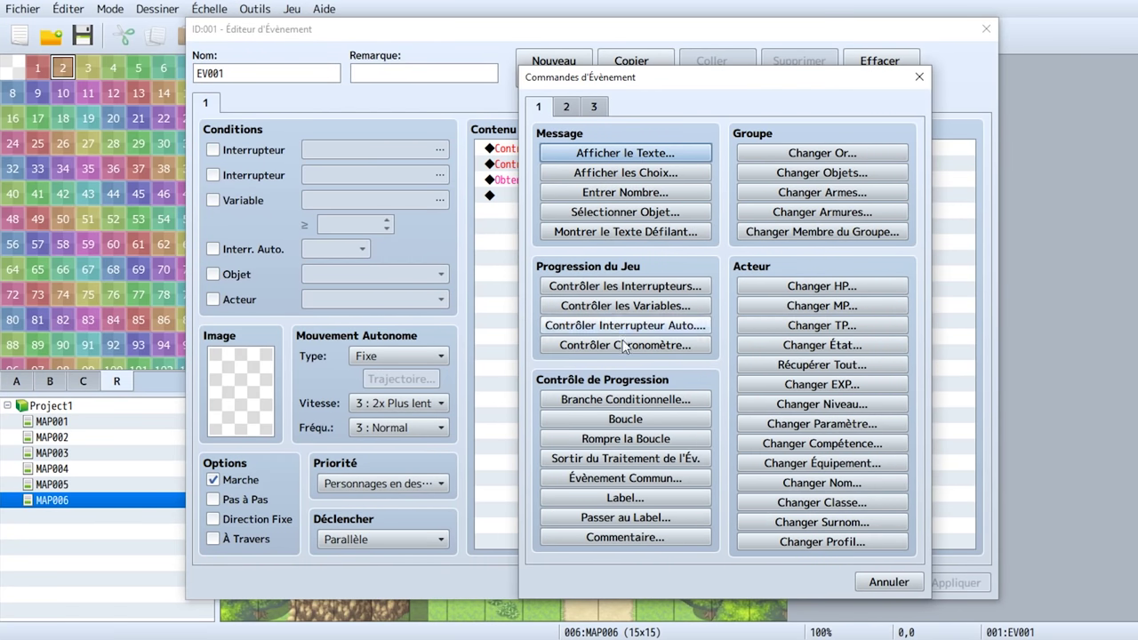
left_click(632, 396)
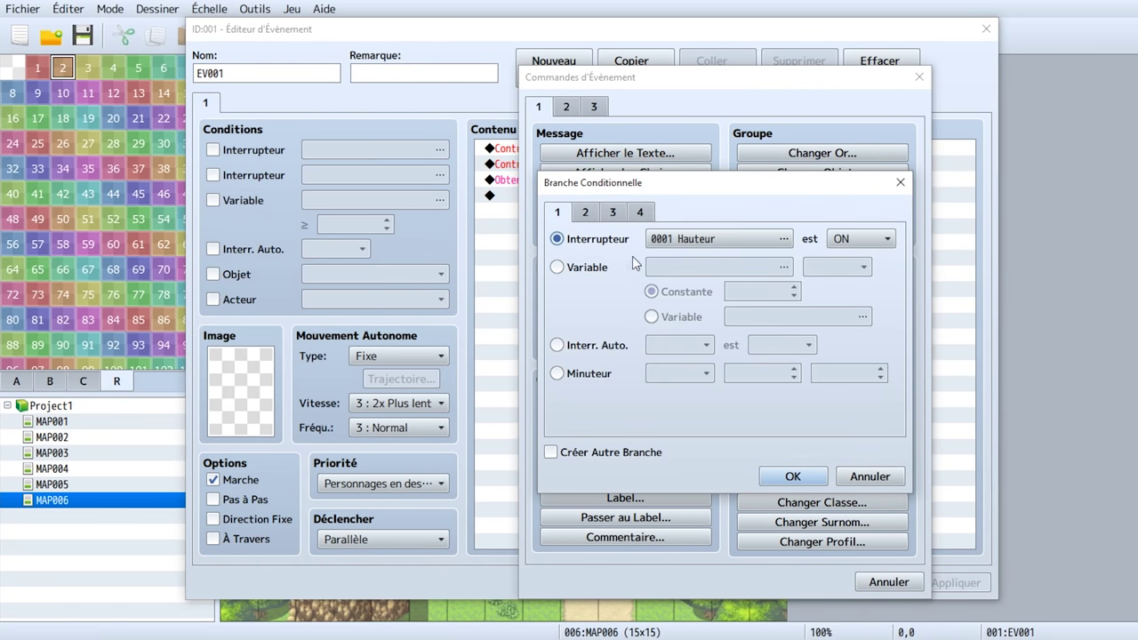
left_click(591, 276)
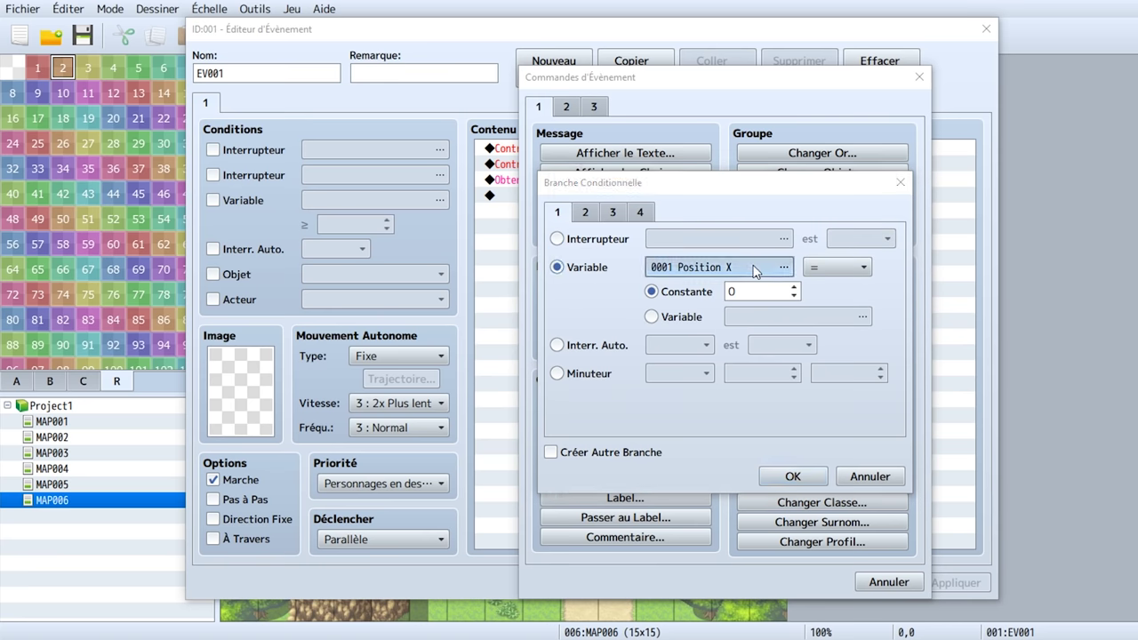
left_click(754, 269)
double_click(746, 198)
left_click(748, 290)
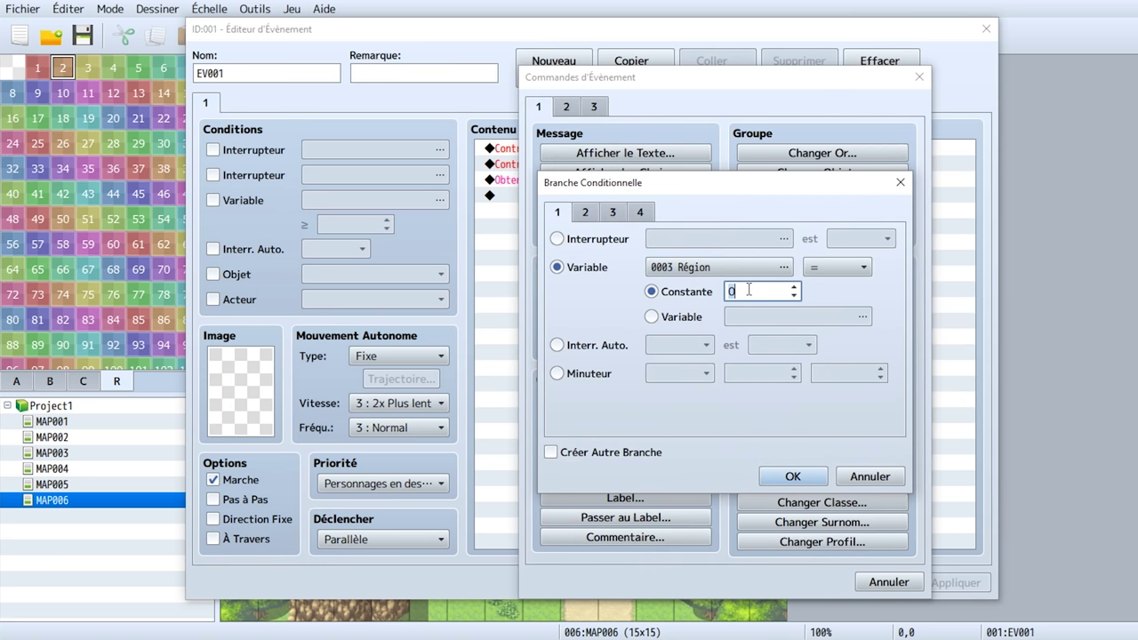
type("1")
left_click(792, 476)
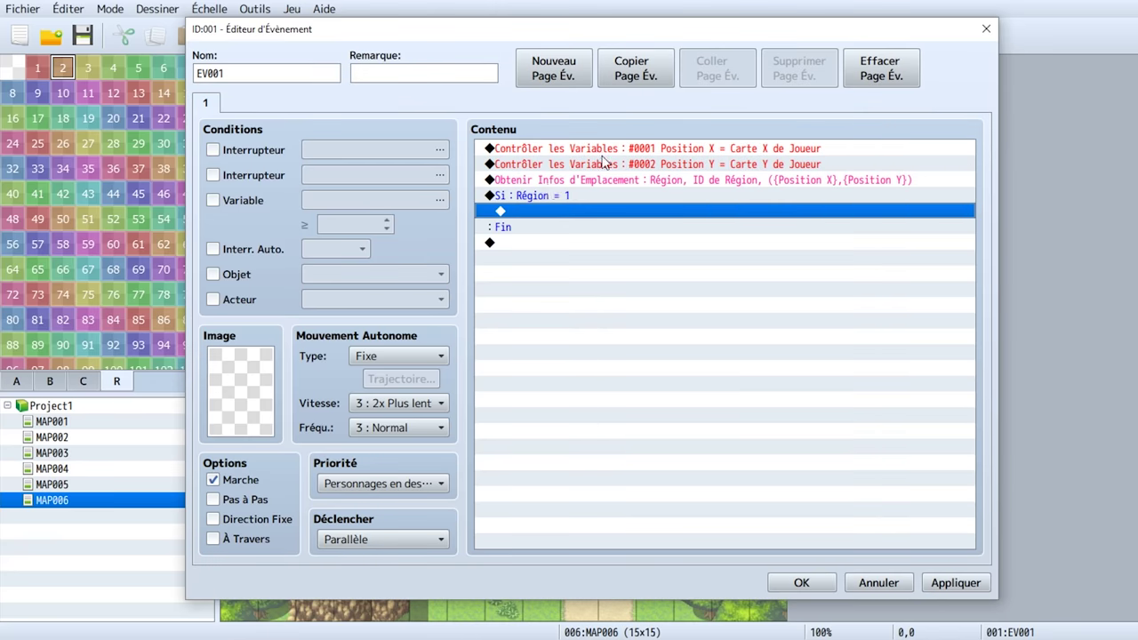
Inside the Région = 1 branch, add a switch command that sets 0001 Hauteur to OFF.
double_click(548, 214)
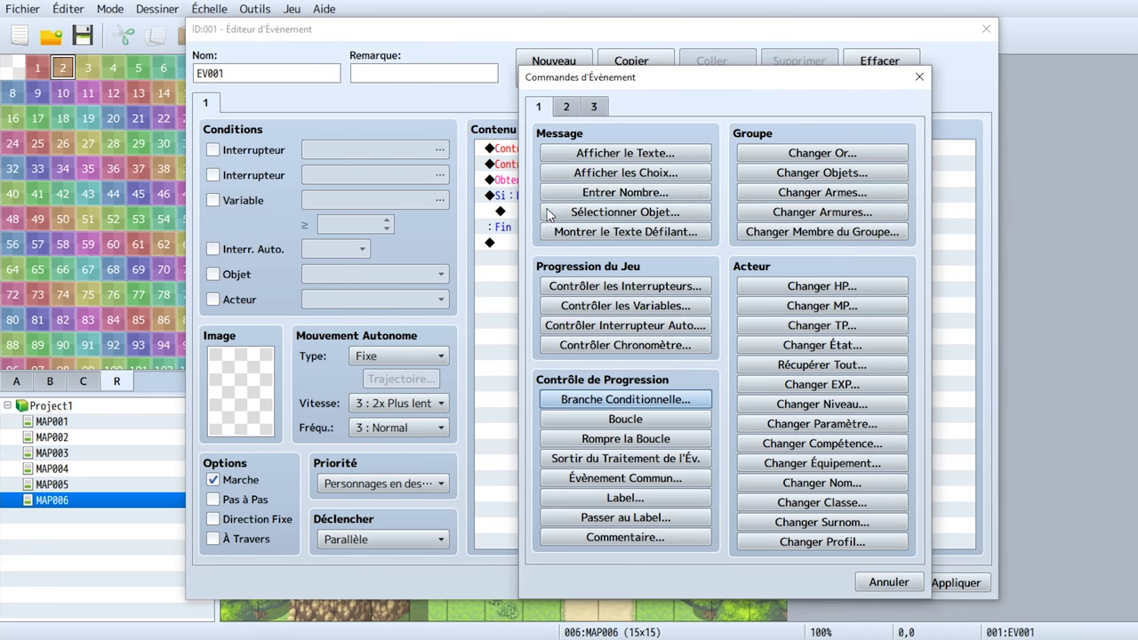
left_click(603, 286)
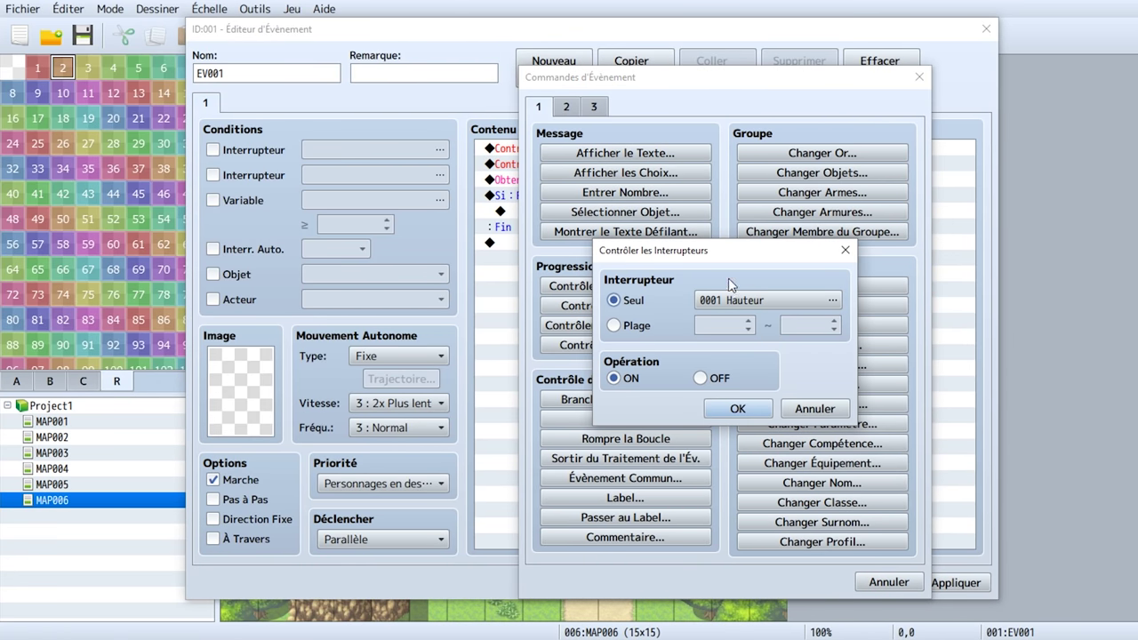
left_click(702, 379)
left_click(719, 409)
Duplicate the Région = 1 branch below the original and set the copy's condition constant to 2.
left_click(628, 195)
key("ctrl+c")
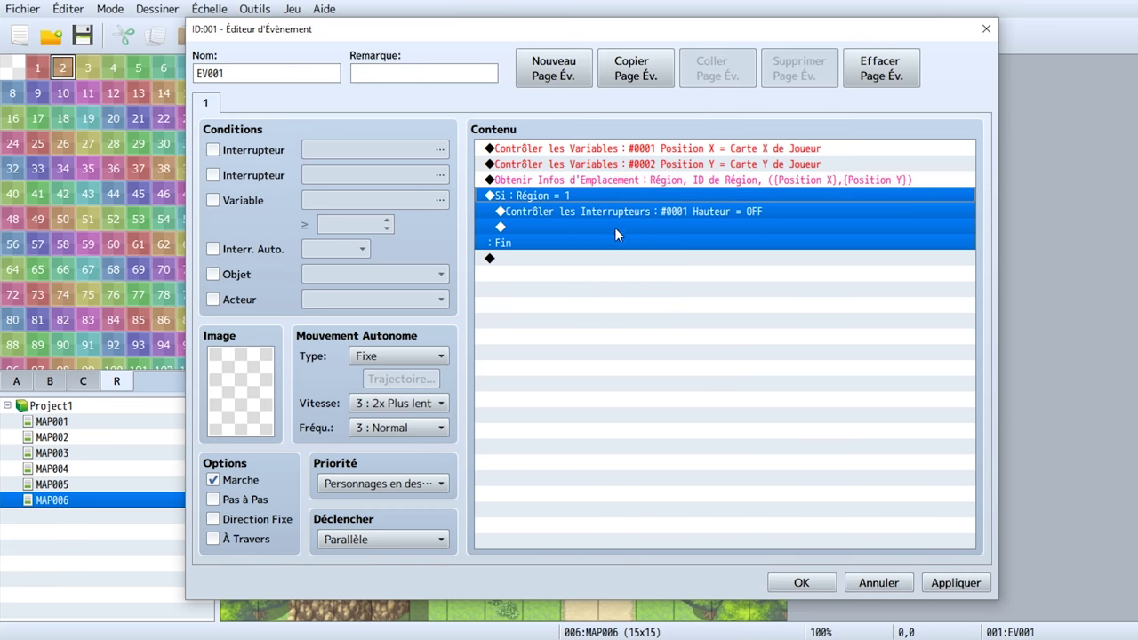
left_click(604, 272)
key("ctrl+v")
left_click_drag(605, 273, 605, 264)
key("Insert")
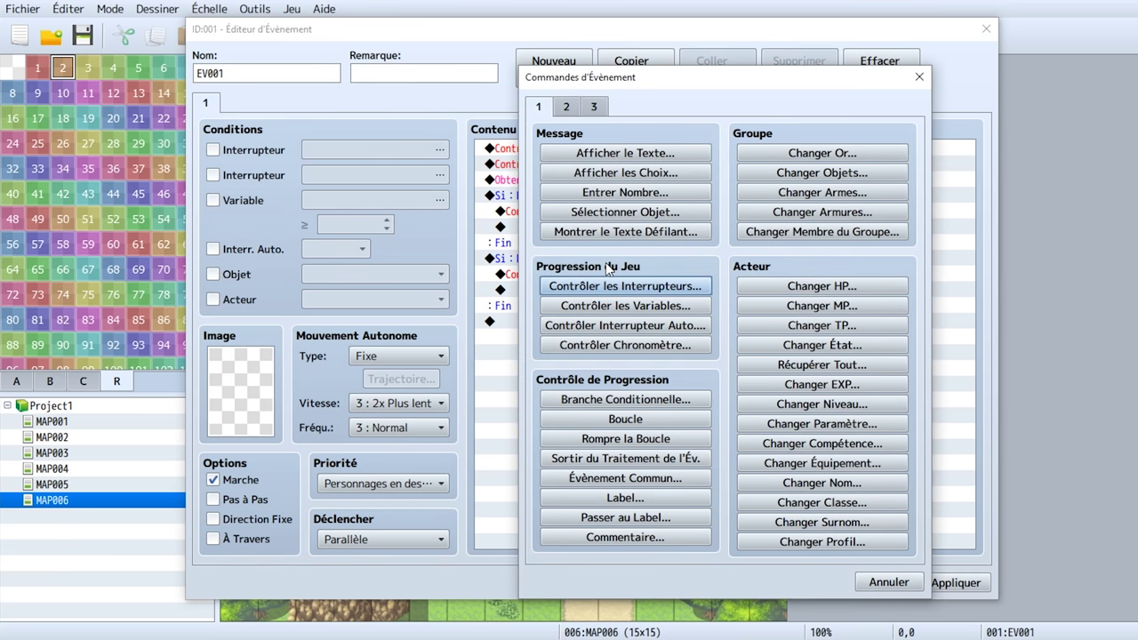
key("Escape")
key("Return")
left_click(757, 296)
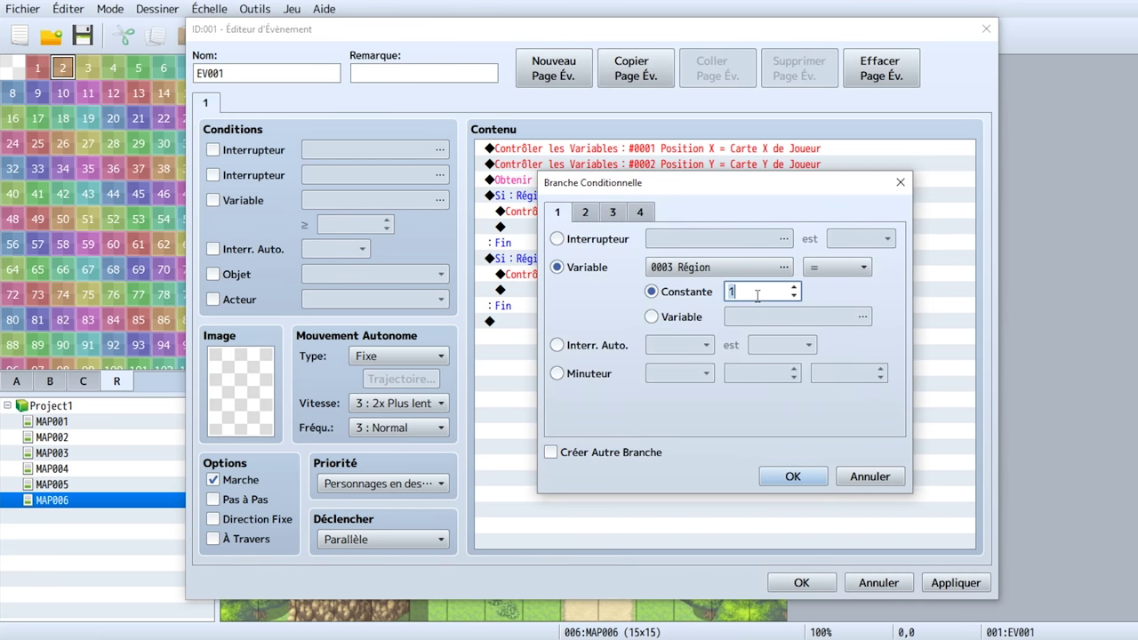
type("2")
key("Return")
Set switch 0001 Hauteur to ON in the Région = 2 branch and save the event.
double_click(738, 275)
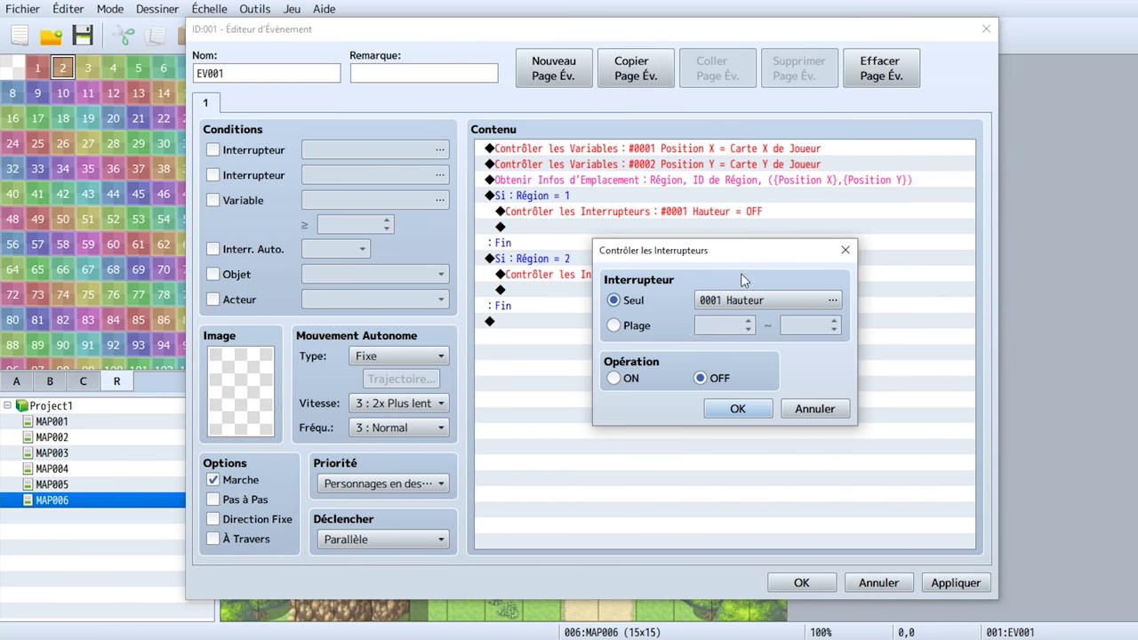
left_click(631, 377)
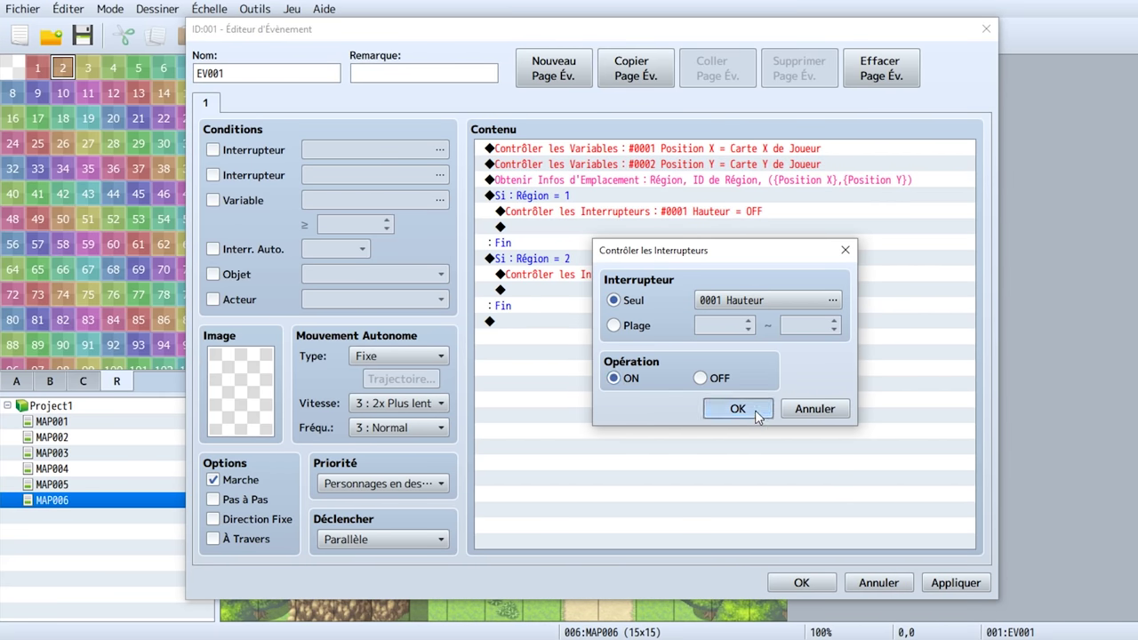
left_click(713, 411)
key("Down")
key("Down")
key("Down")
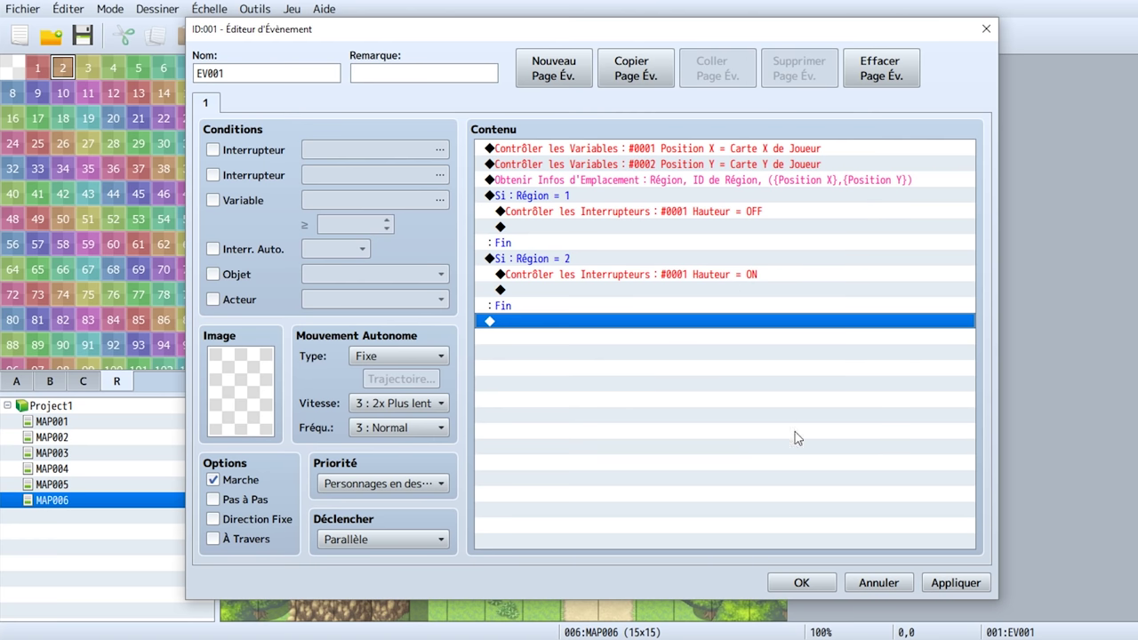
left_click(801, 583)
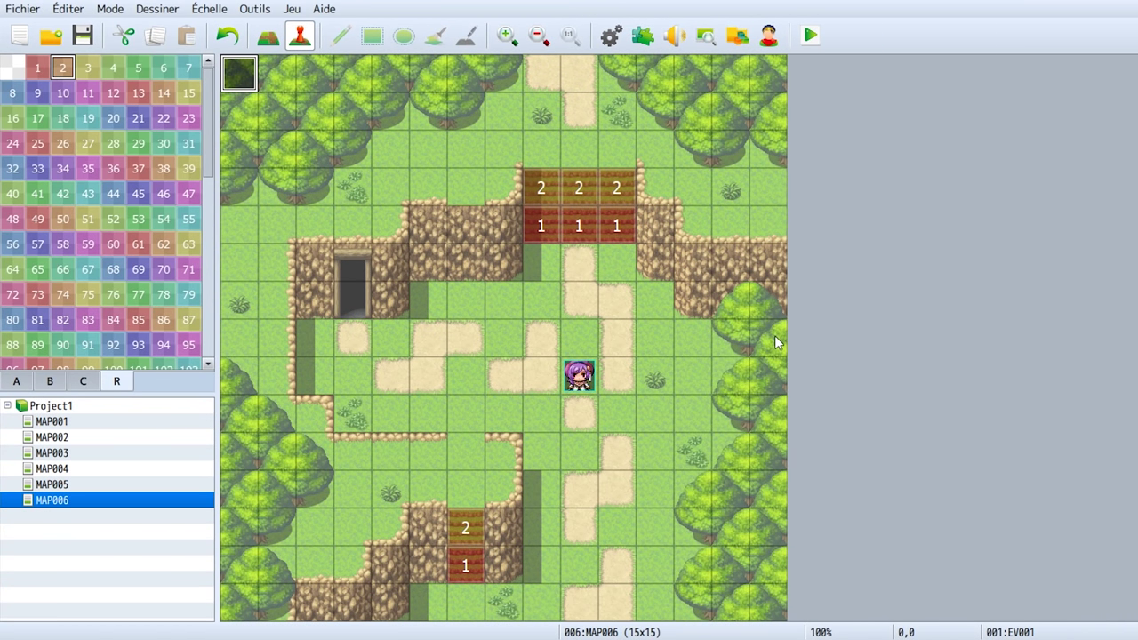
Try painting a vertical wooden plank bridge from the upper cliff to the gap in the lower ledge, and undo it.
left_click(268, 36)
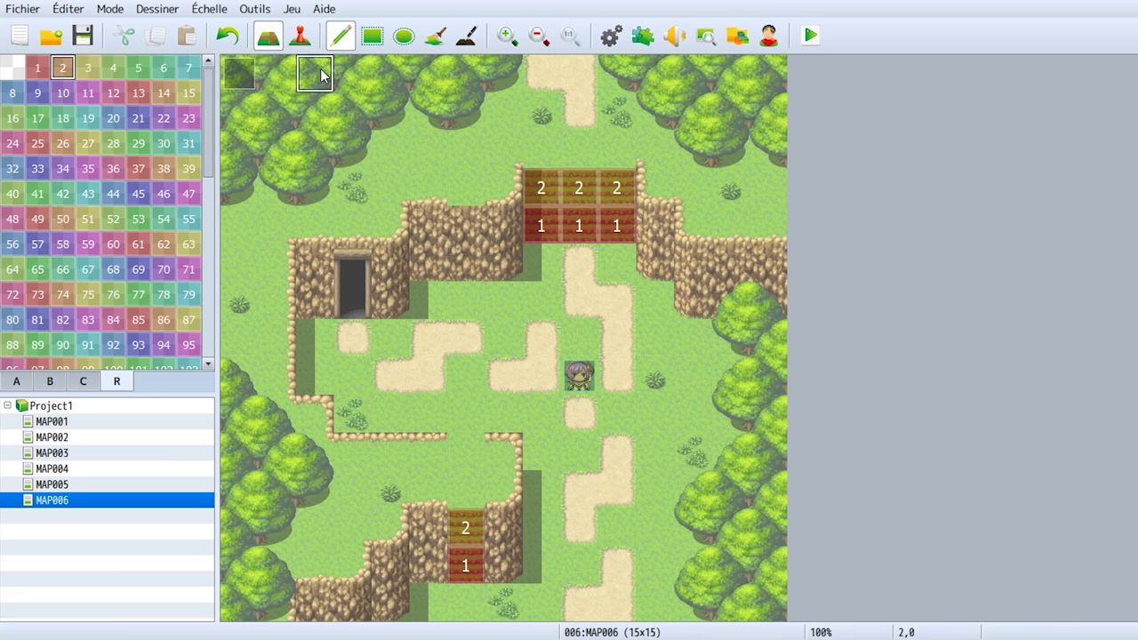
left_click(45, 384)
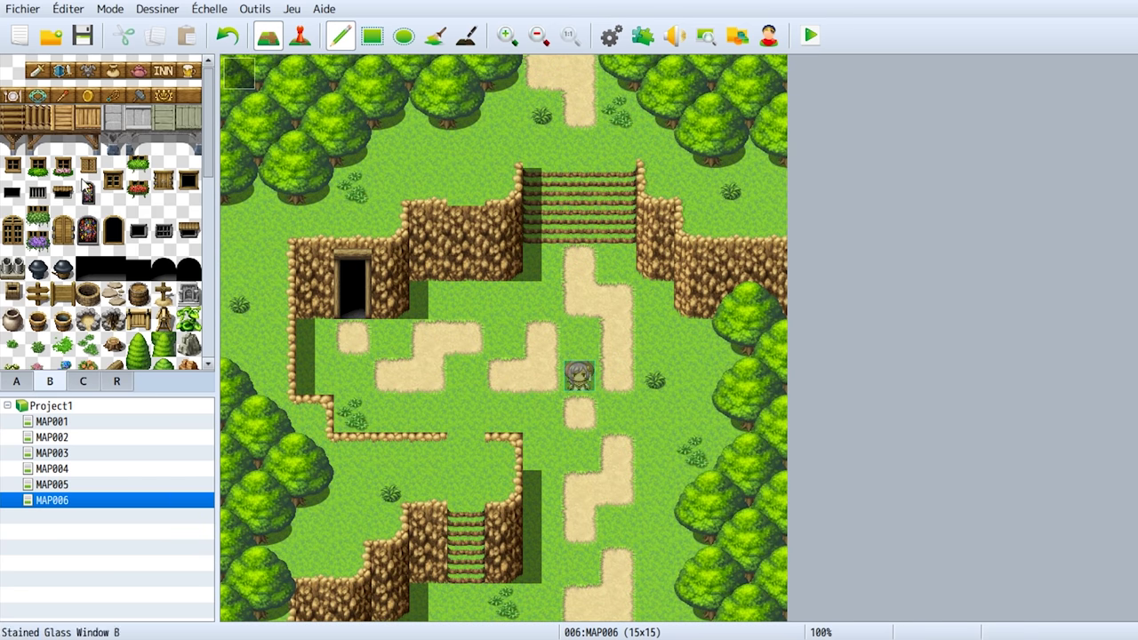
left_click(71, 115)
left_click_drag(479, 227, 471, 414)
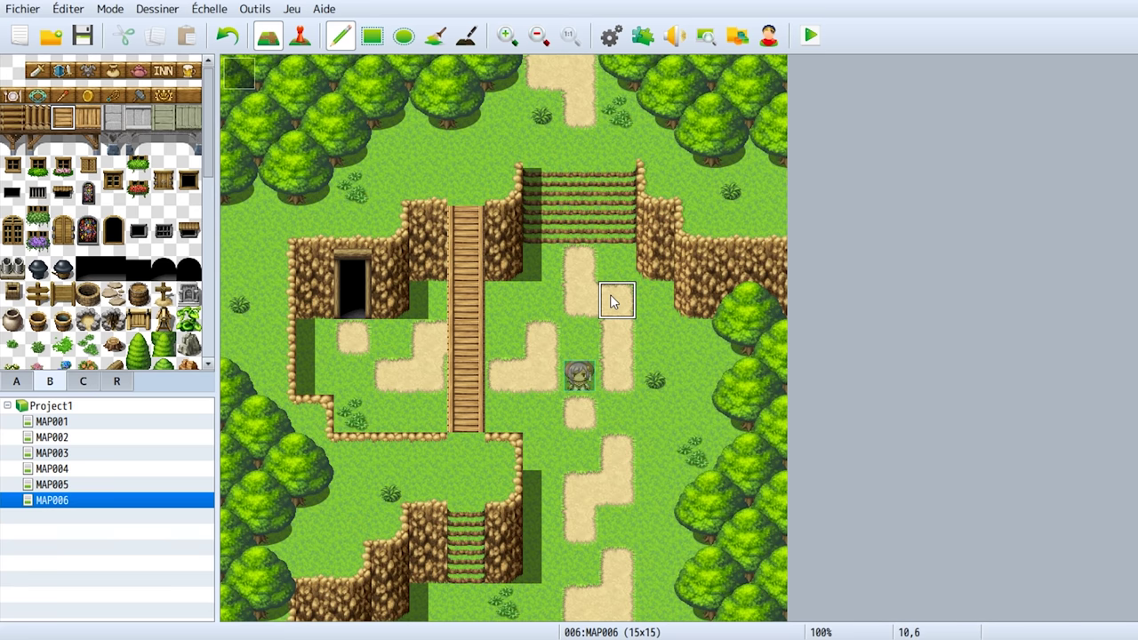
key("ctrl+z")
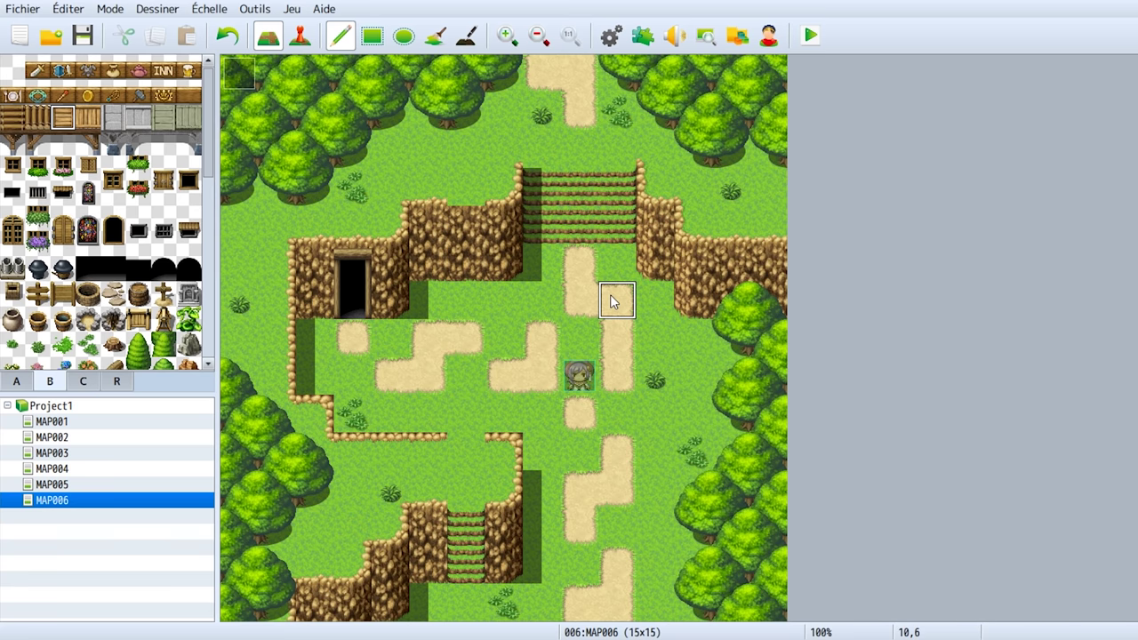
key("ctrl+z")
Create an event at 6,9 using the wooden plank bridge tile from Tileset B, with priority Personnages au dessus.
left_click(308, 34)
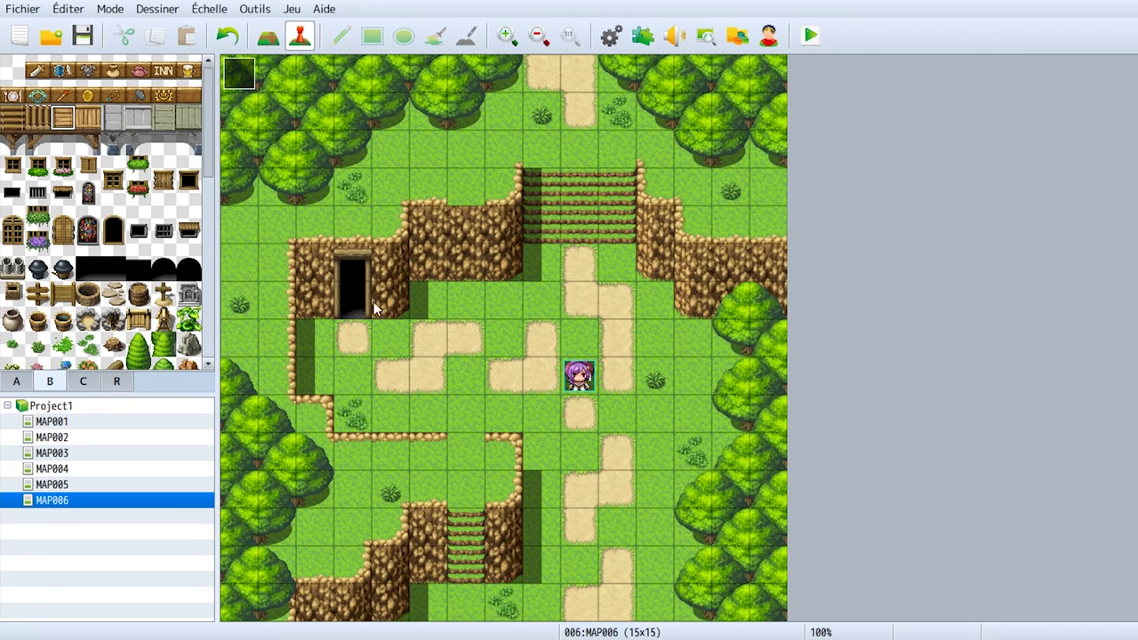
double_click(462, 404)
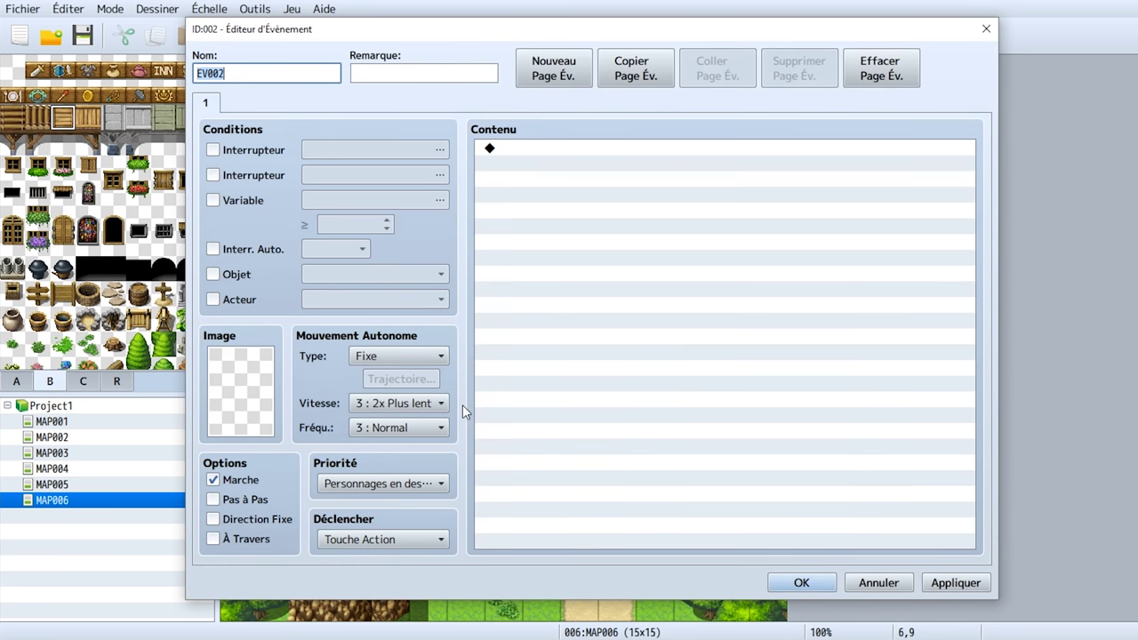
double_click(256, 403)
left_click_drag(466, 221, 463, 358)
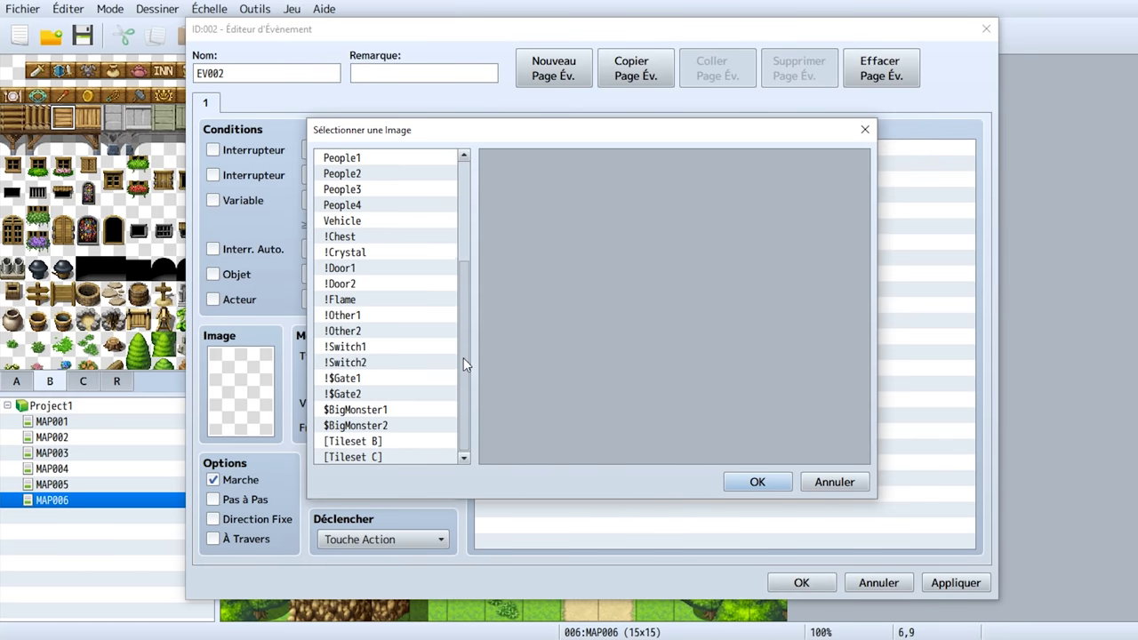
left_click(400, 445)
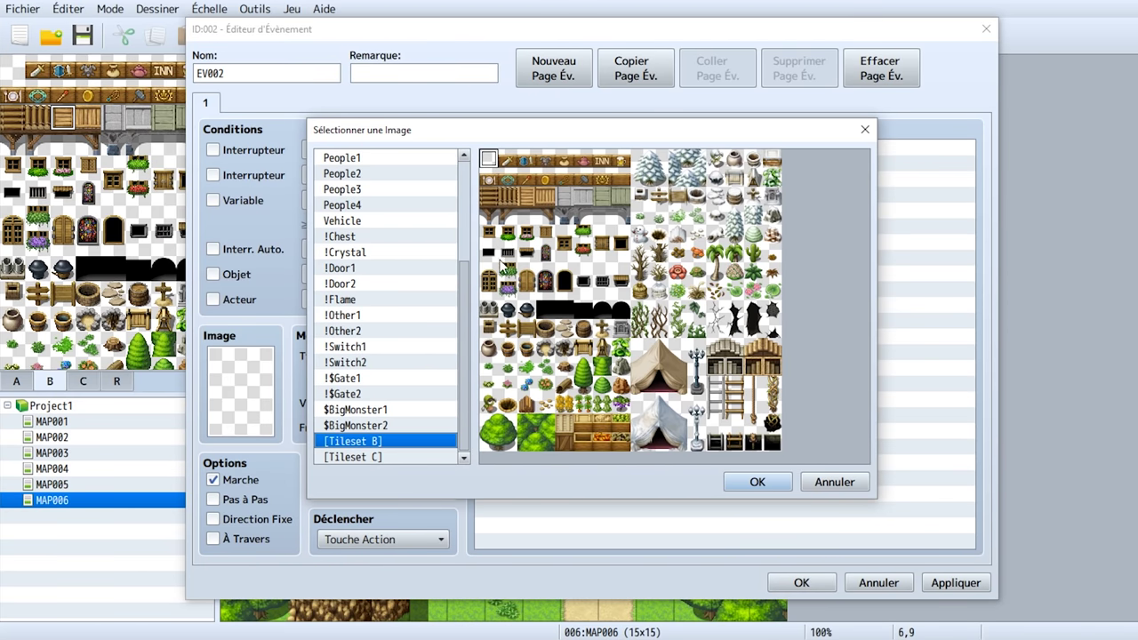
double_click(526, 197)
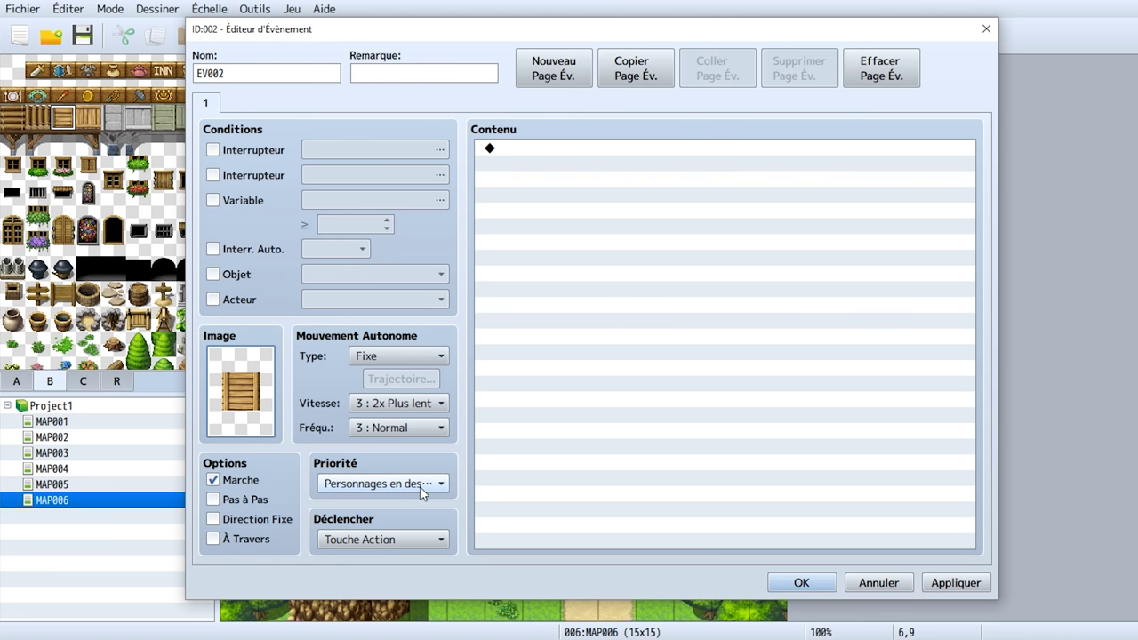
mouse_move(420, 486)
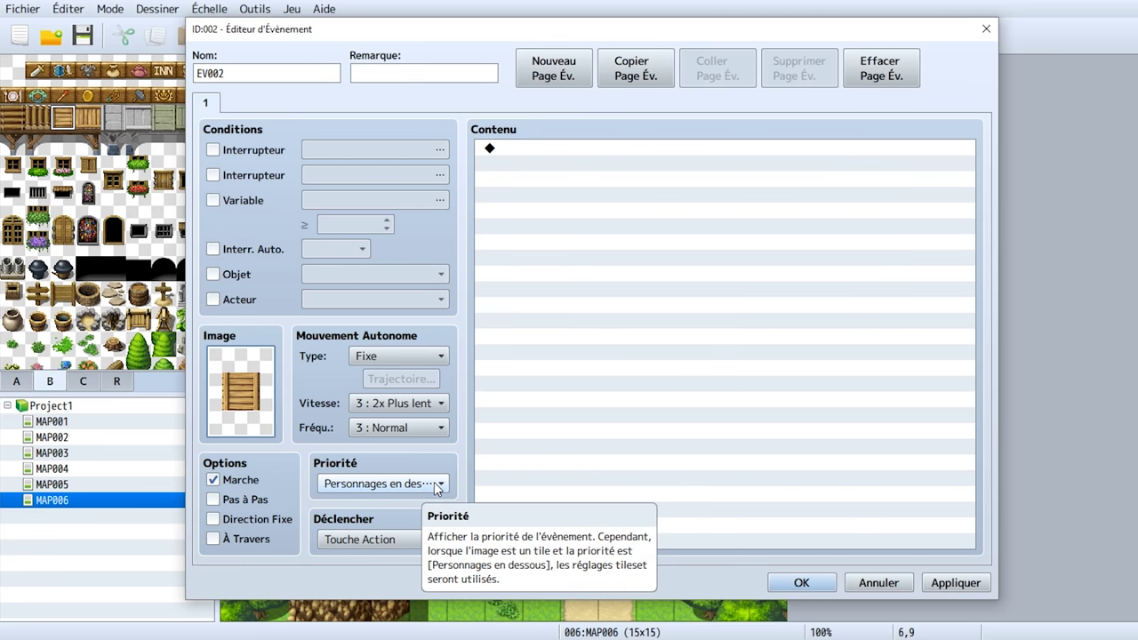
left_click(437, 485)
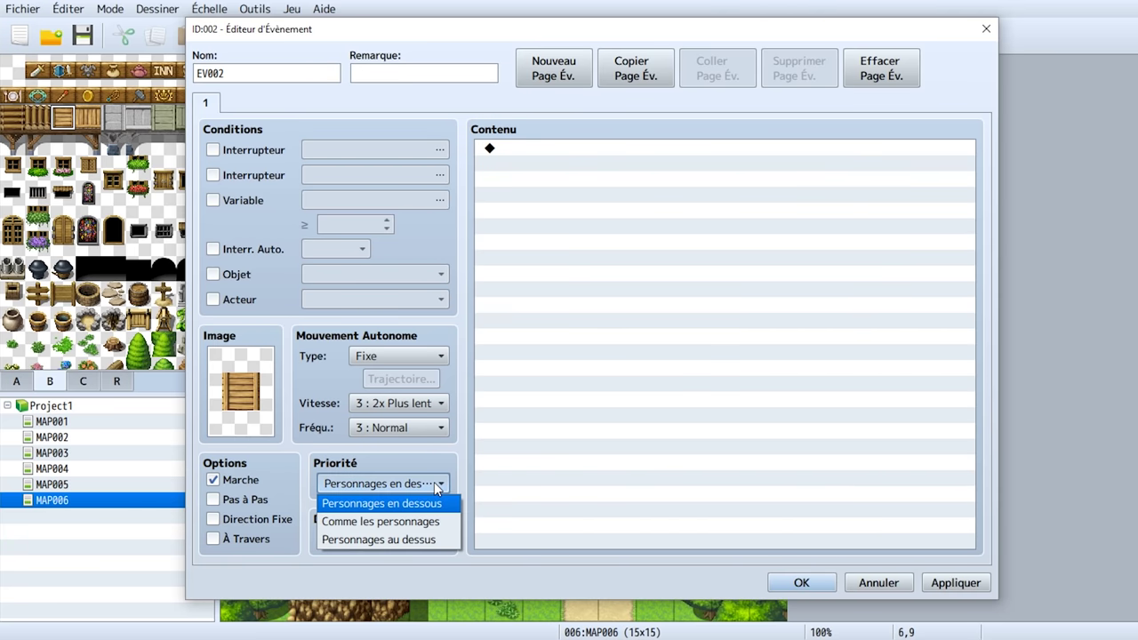
left_click(435, 538)
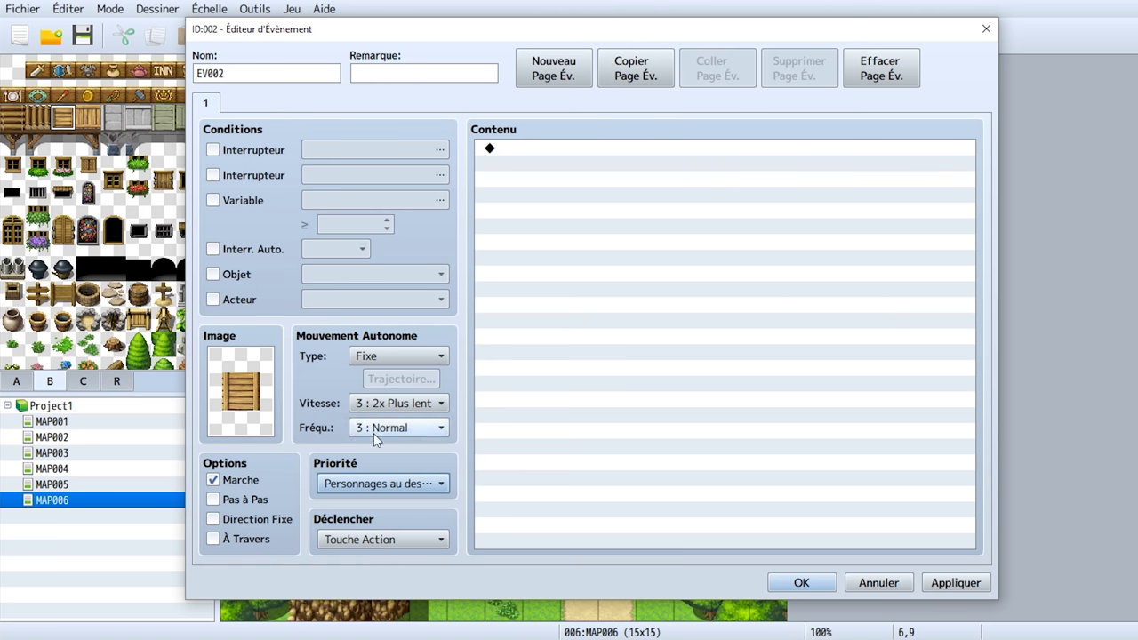
Duplicate the event page as page 2, conditioned on switch 0001 Hauteur with priority Personnages en dessous, and save the event.
left_click(658, 78)
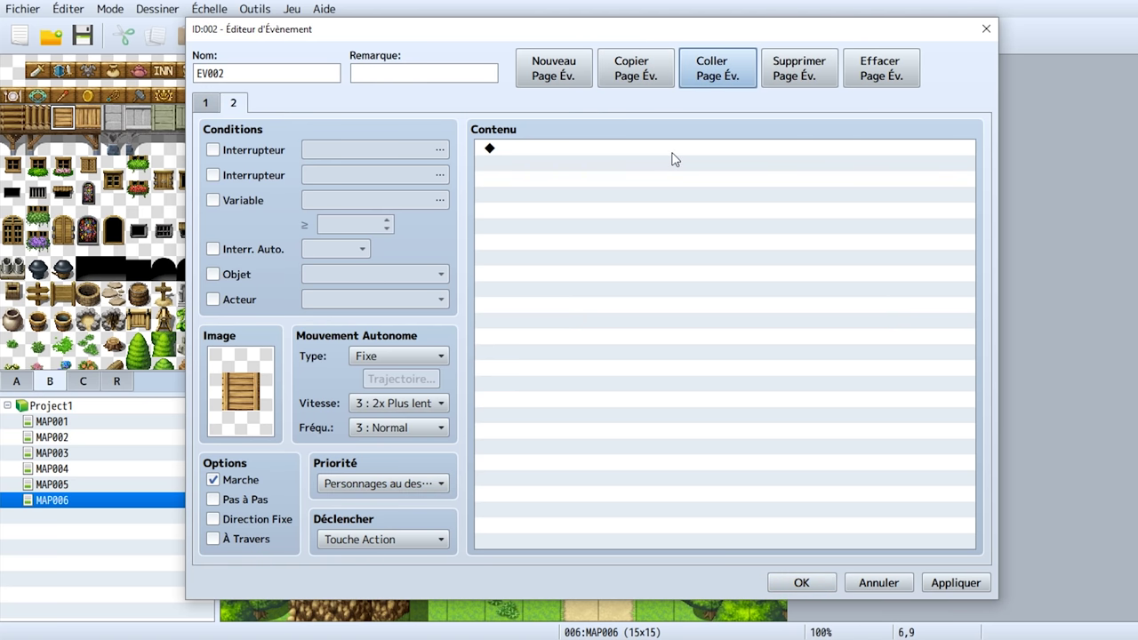
left_click(267, 151)
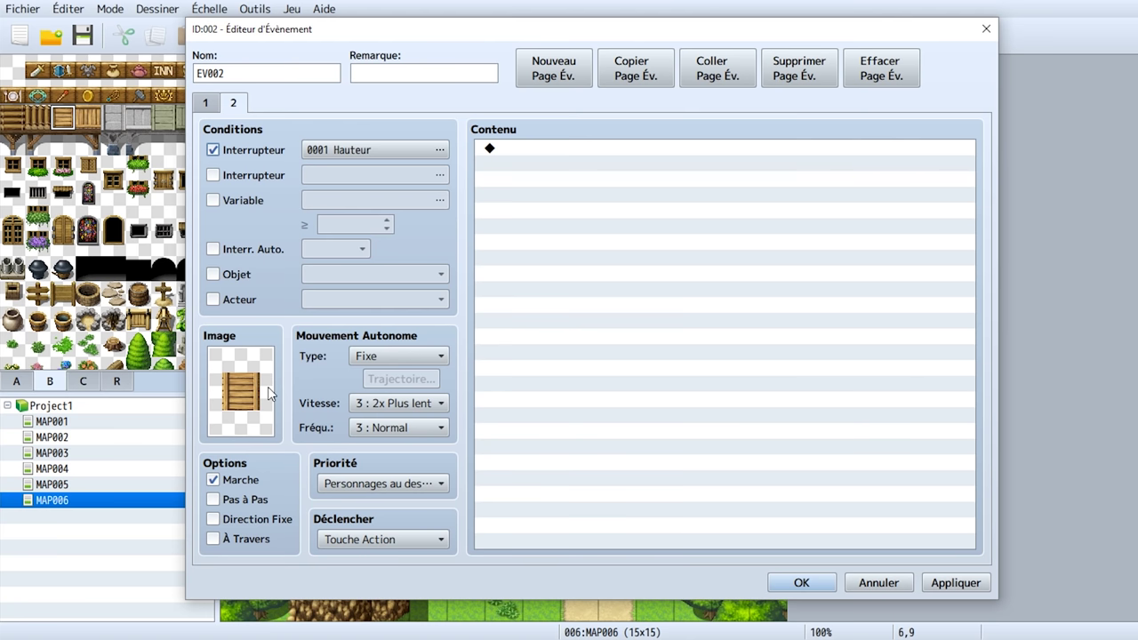
left_click(349, 483)
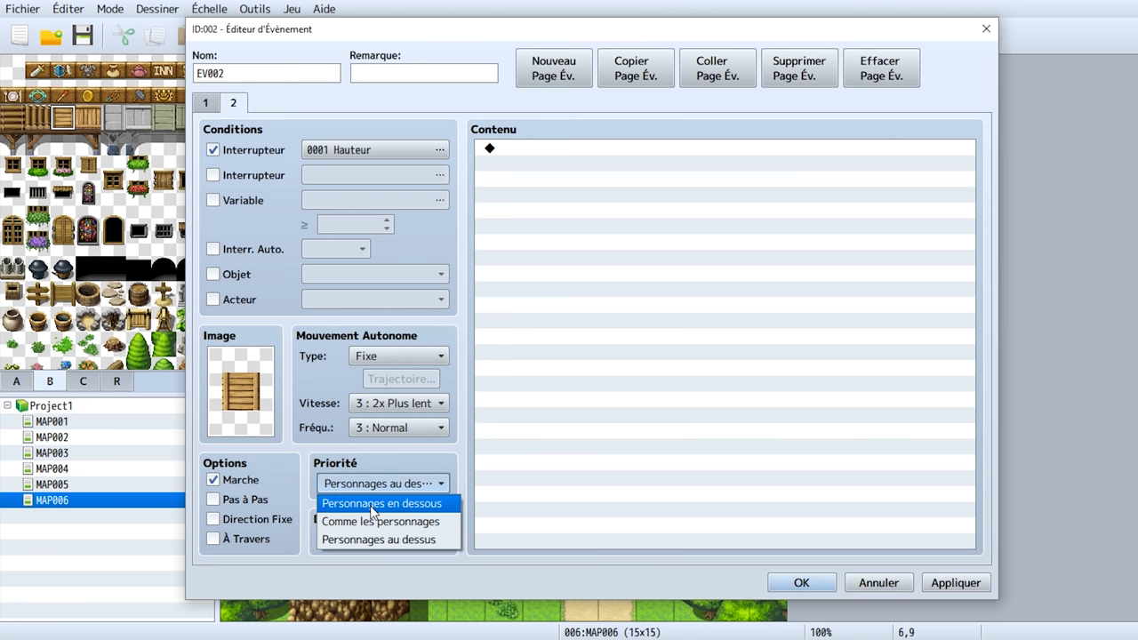
left_click(373, 504)
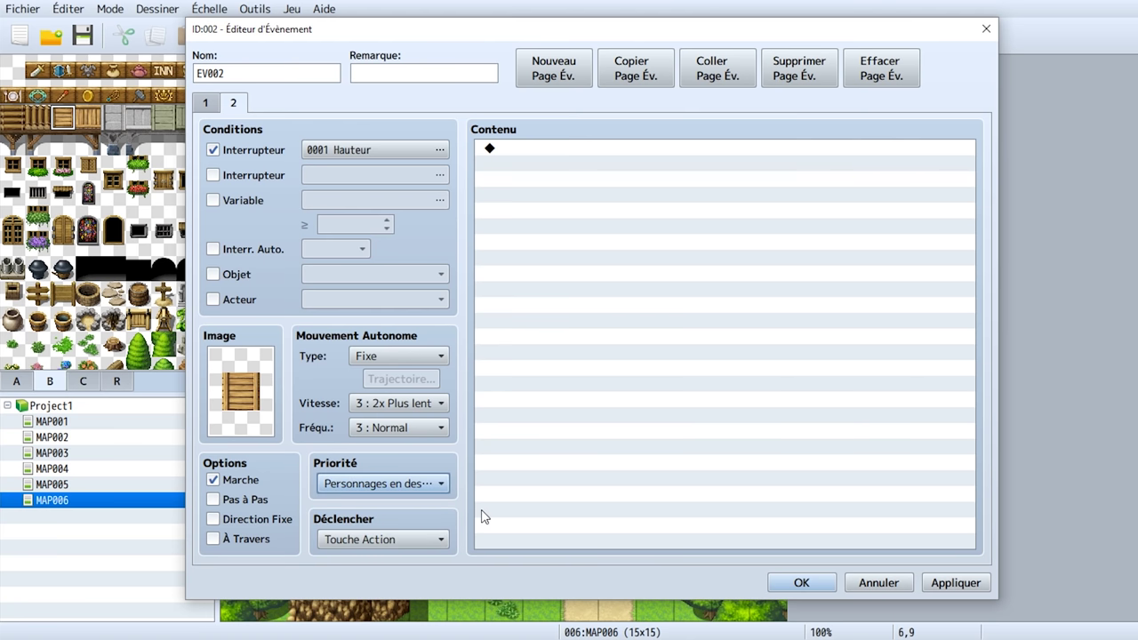
left_click(802, 584)
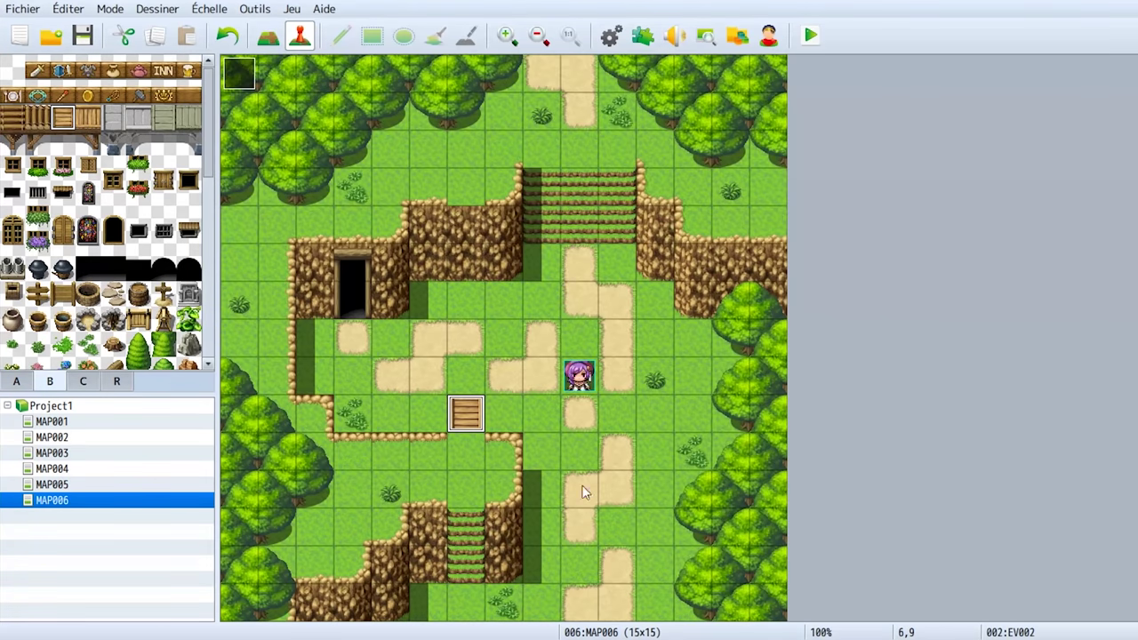
Paste copies of the bridge event on tiles 6,8 up to 6,4 so the planks reach the upper cliff.
left_click(472, 378)
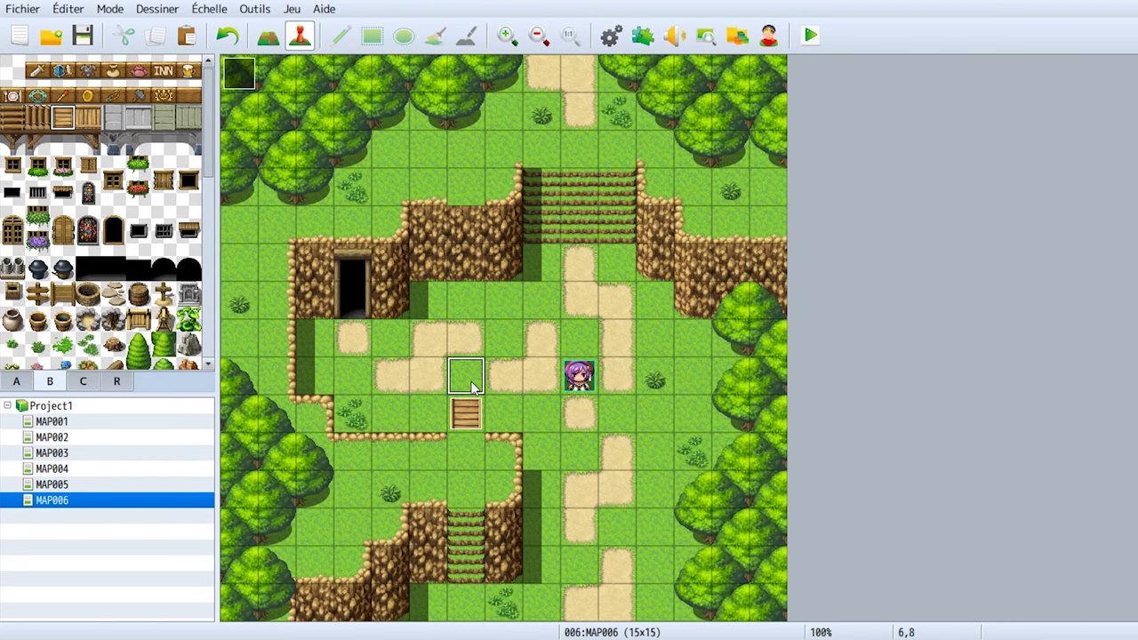
key("ctrl+v")
left_click(473, 333)
key("ctrl+v")
left_click(468, 293)
key("ctrl+v")
left_click(466, 263)
key("ctrl+v")
left_click(467, 226)
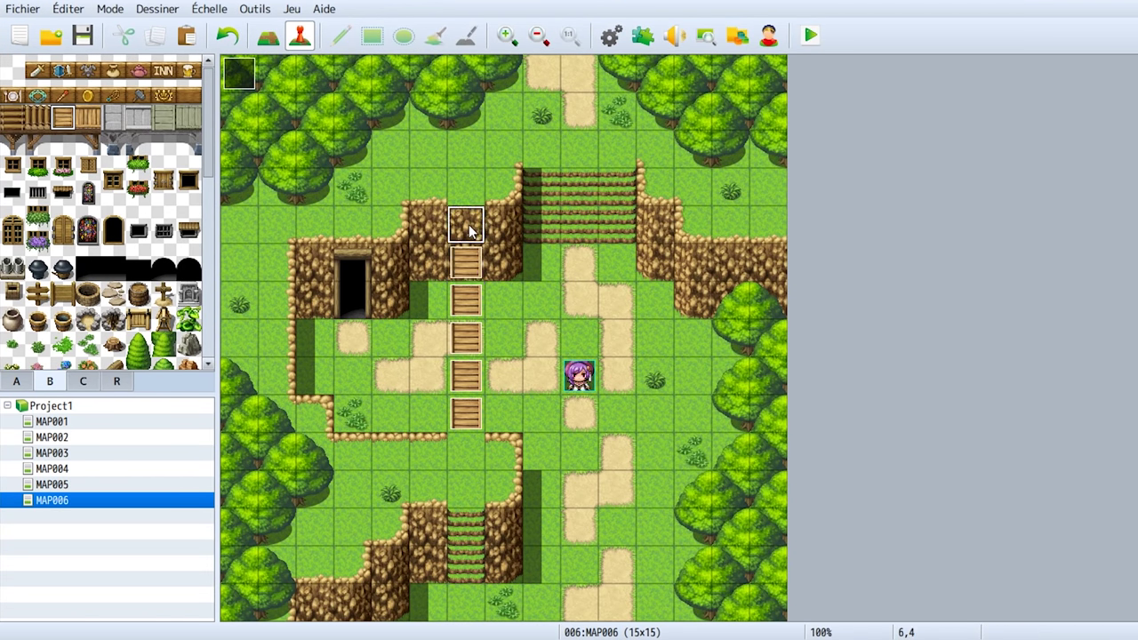
key("ctrl+v")
Save the changes, launch a playtest and walk the character under the bridge and back at ground level.
left_click(811, 36)
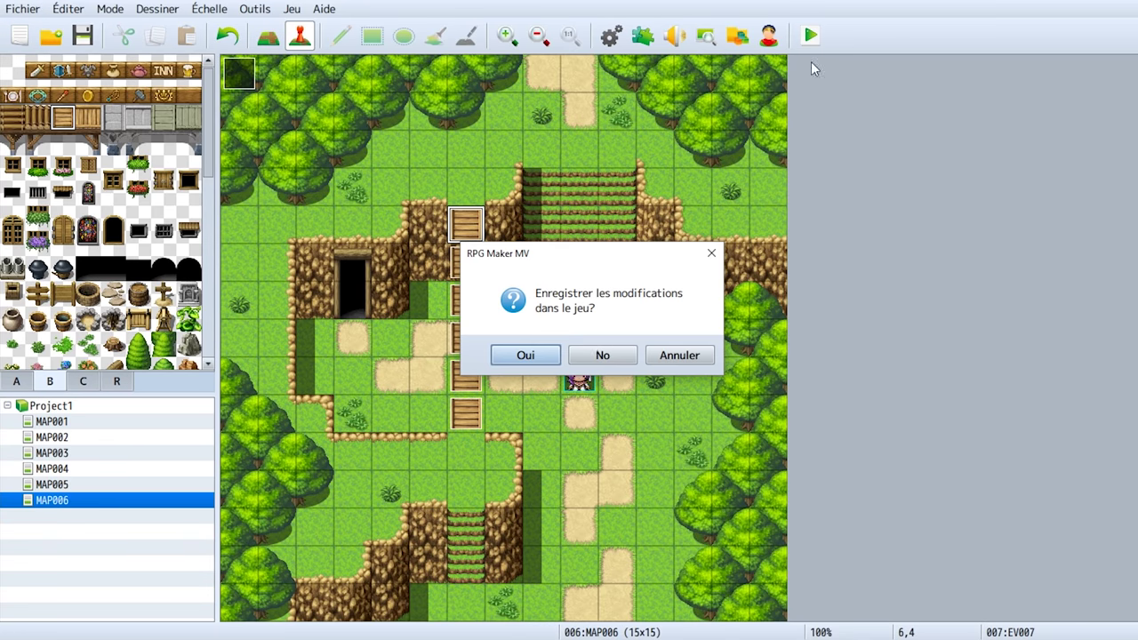
left_click(549, 357)
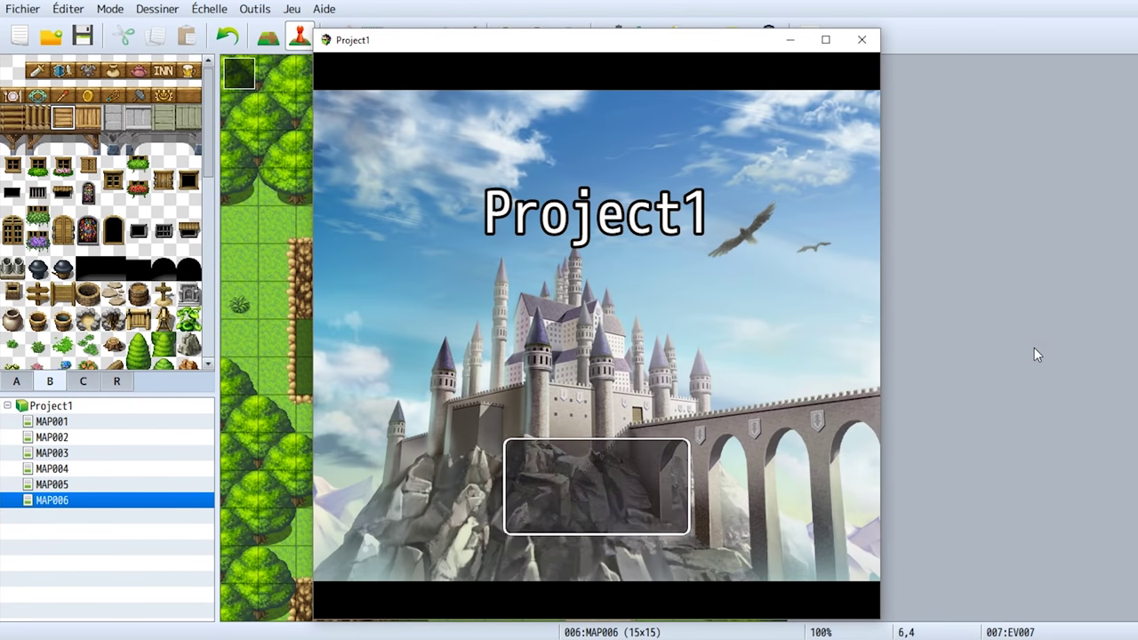
key("Return")
key("Left")
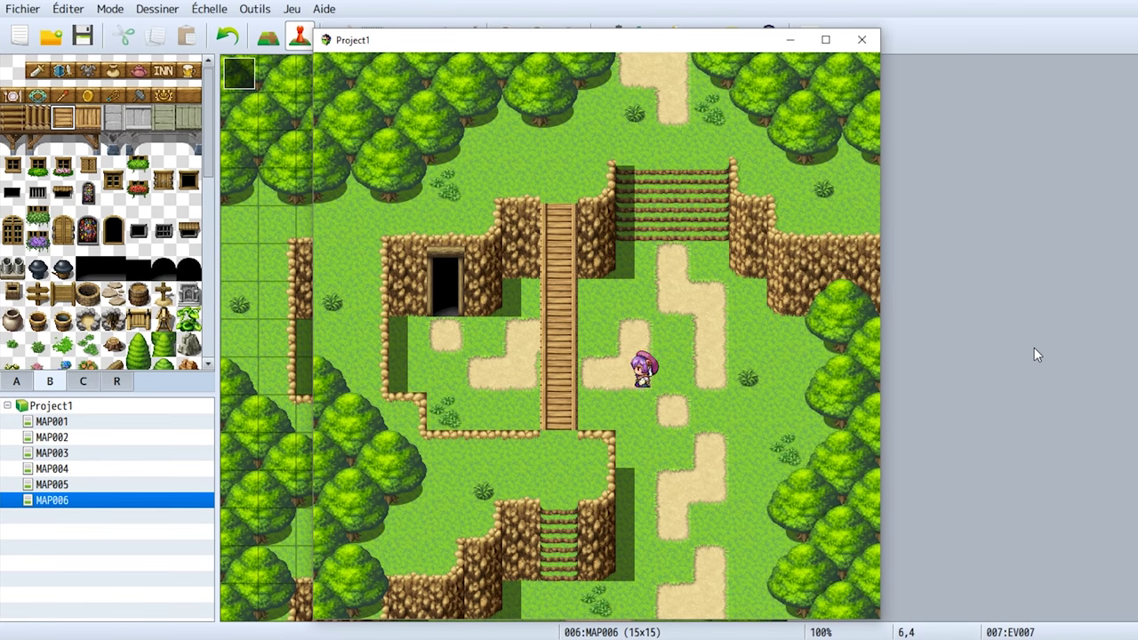
key("Right")
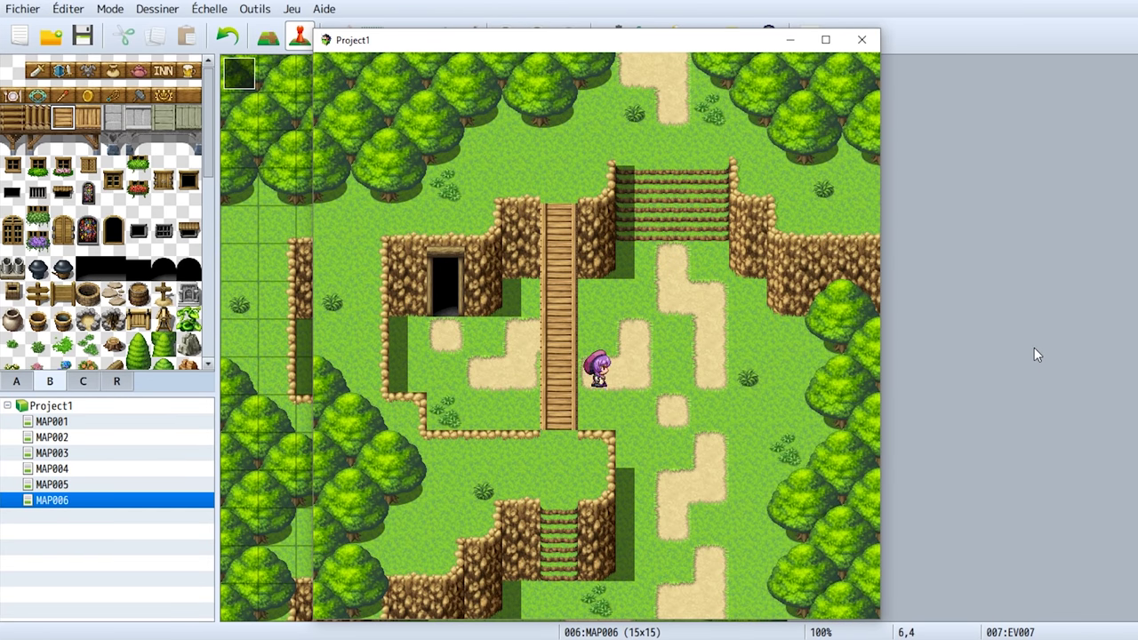
Climb the lower stairs and cross the bridge to the upper cliff, testing whether the character can step off its sides.
key("Down")
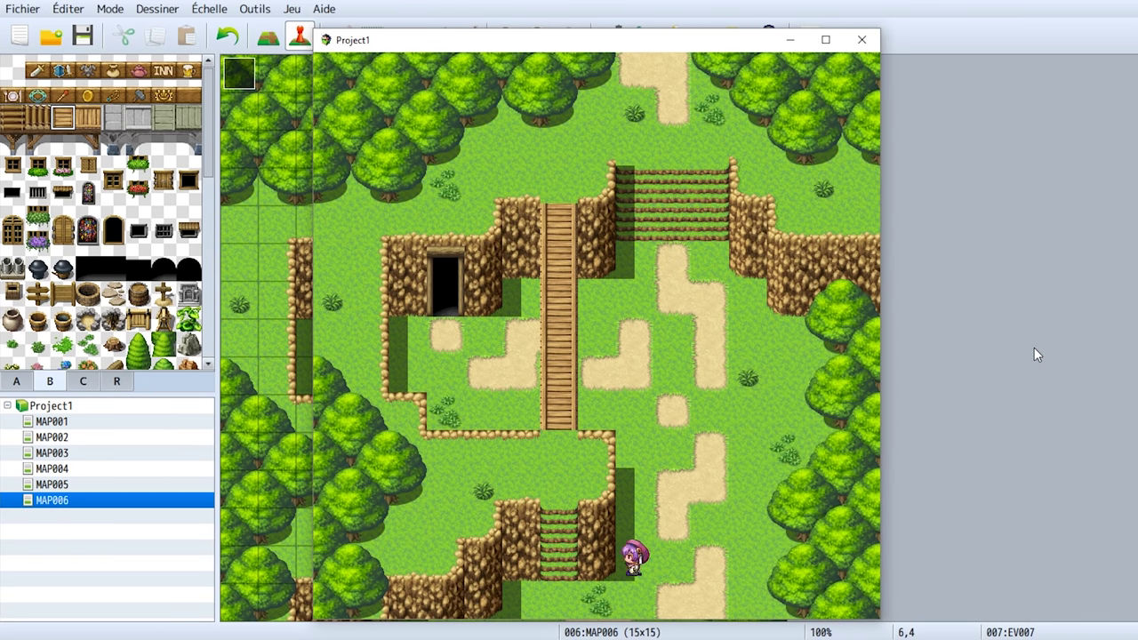
key("Left")
key("Up")
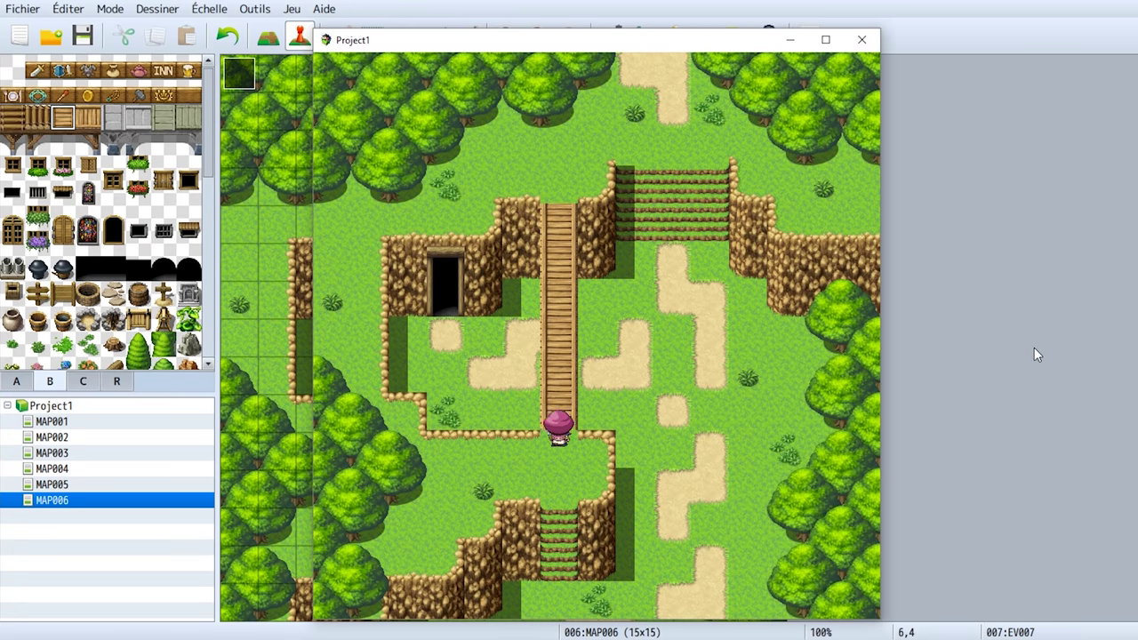
key("Right")
key("Left")
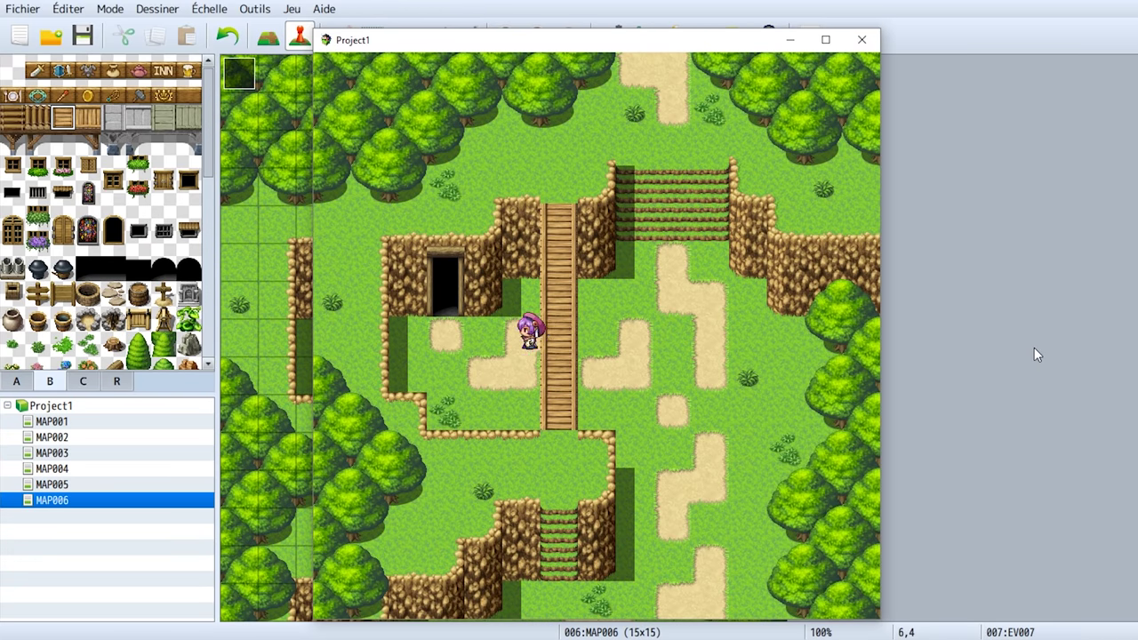
key("Right")
key("Up")
key("Right")
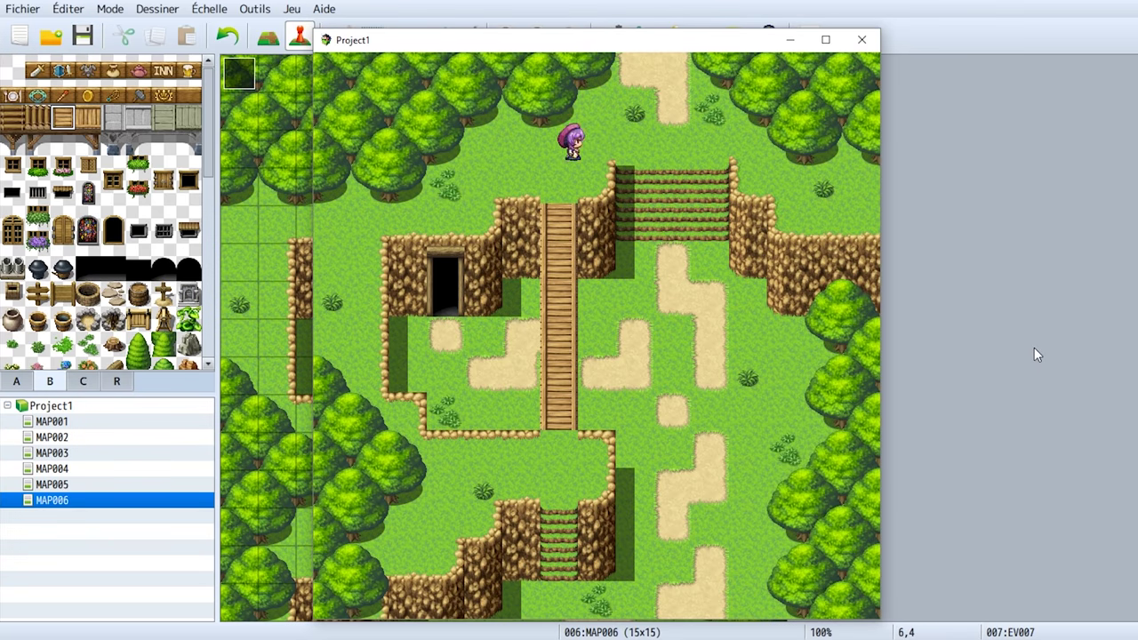
Walk back down onto the bridge, test leaving it on both sides, and end the playtest.
key("Left")
key("Down")
key("Down")
key("Right")
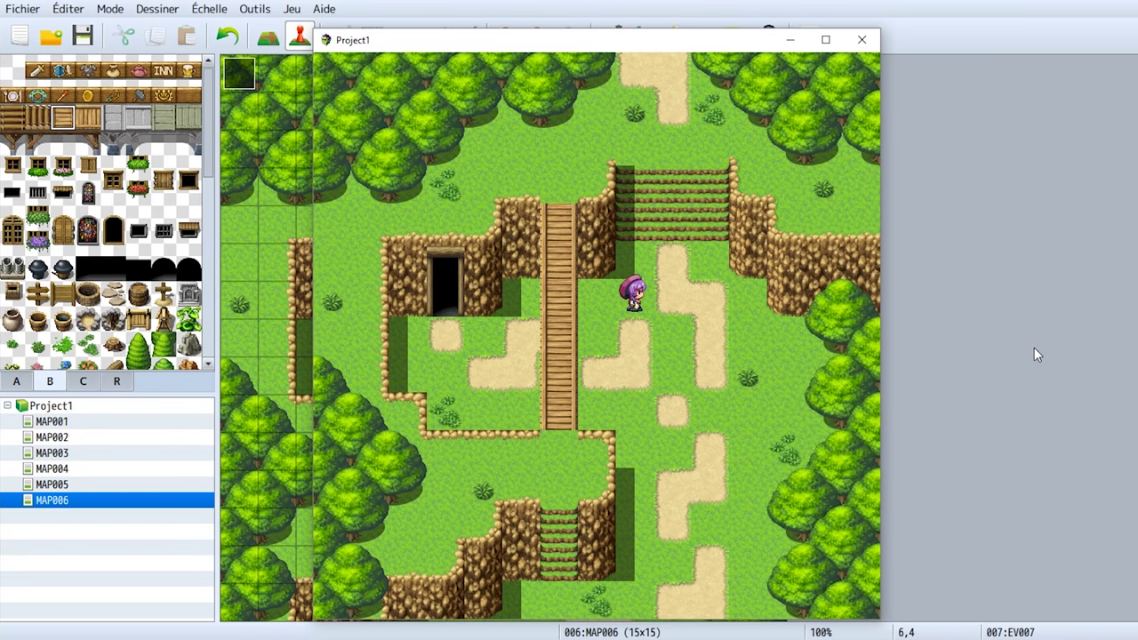
key("Left")
key("Right")
key("Left")
key("Up")
key("Right")
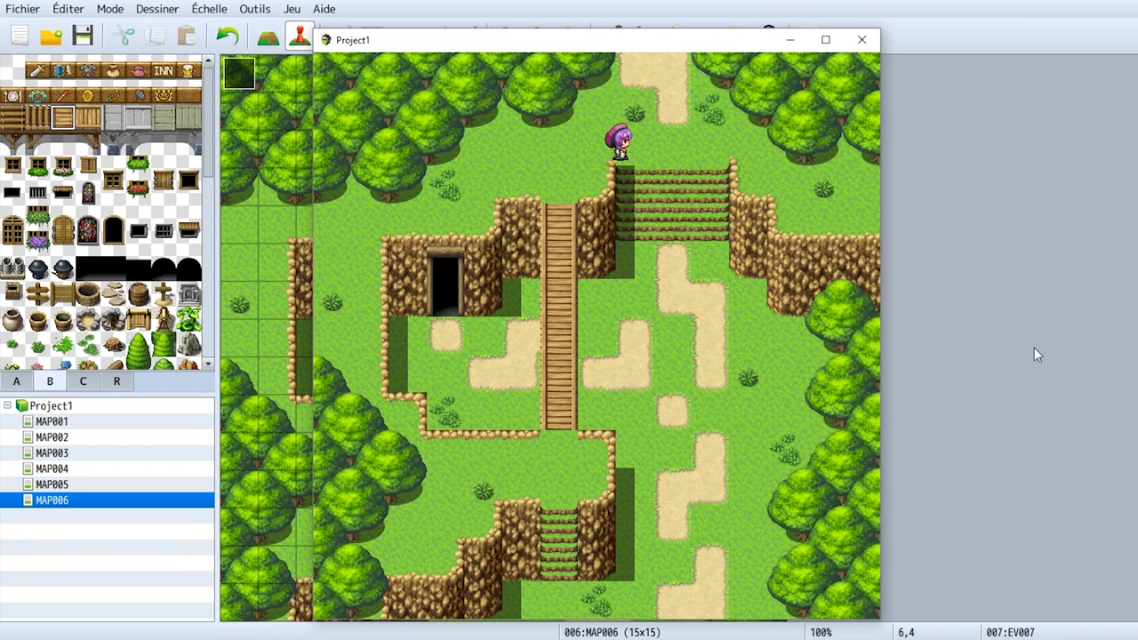
key("Down")
key("Left")
key("Left")
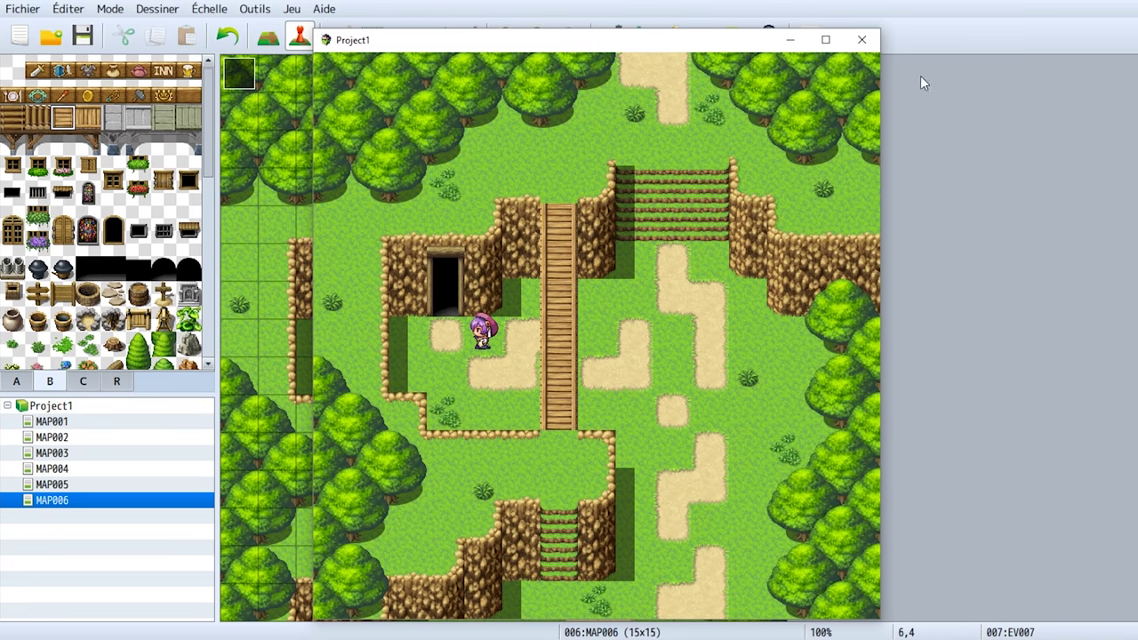
left_click(861, 40)
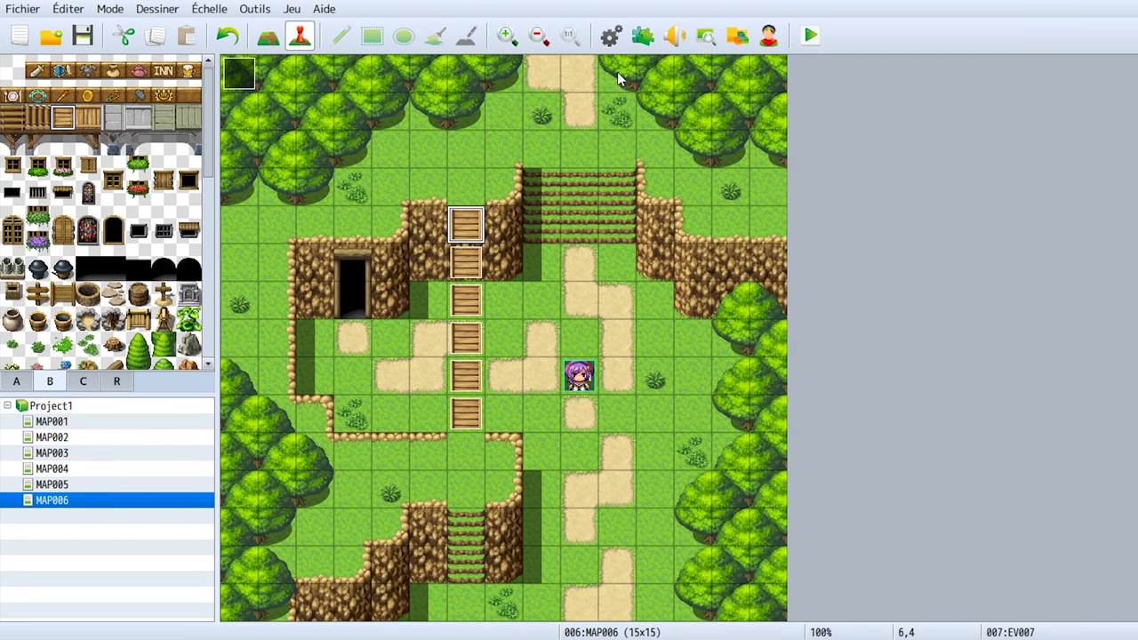
Block left and right passage on the wooden plank bridge tile in sheet B of tileset 0002 Extérieur using Passage (4 dir).
left_click(612, 37)
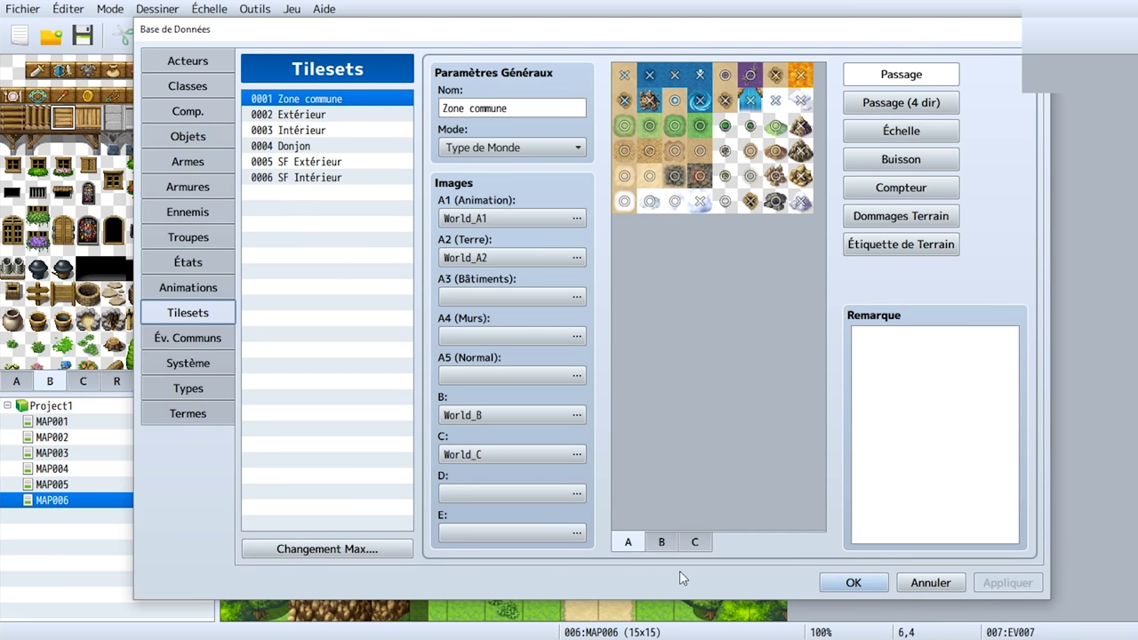
left_click(668, 544)
left_click(628, 542)
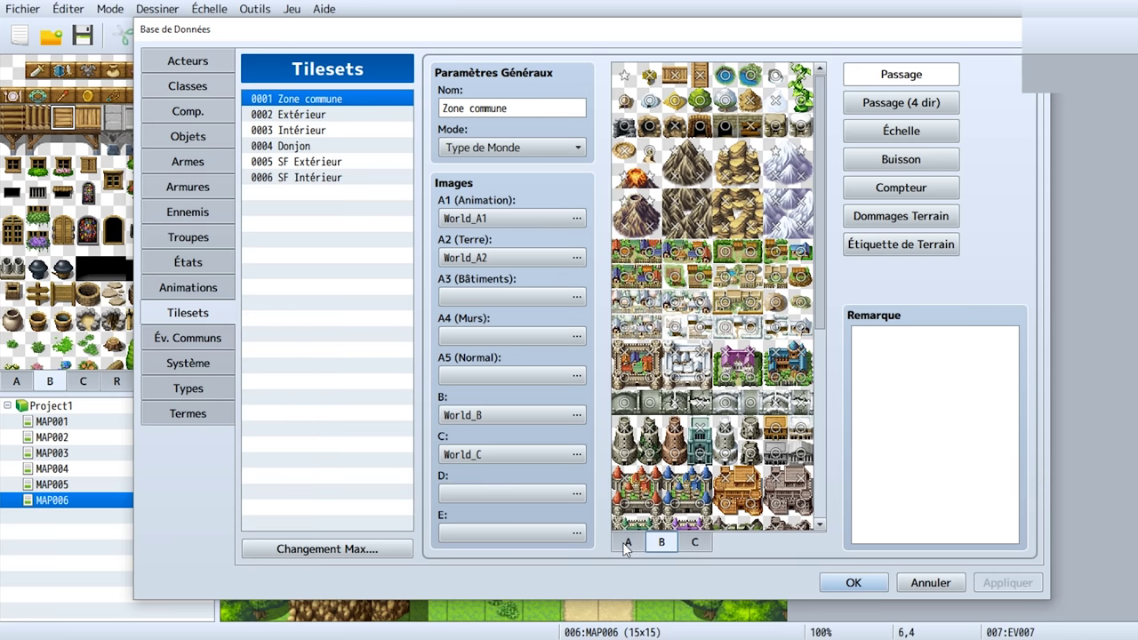
left_click(284, 115)
left_click(664, 546)
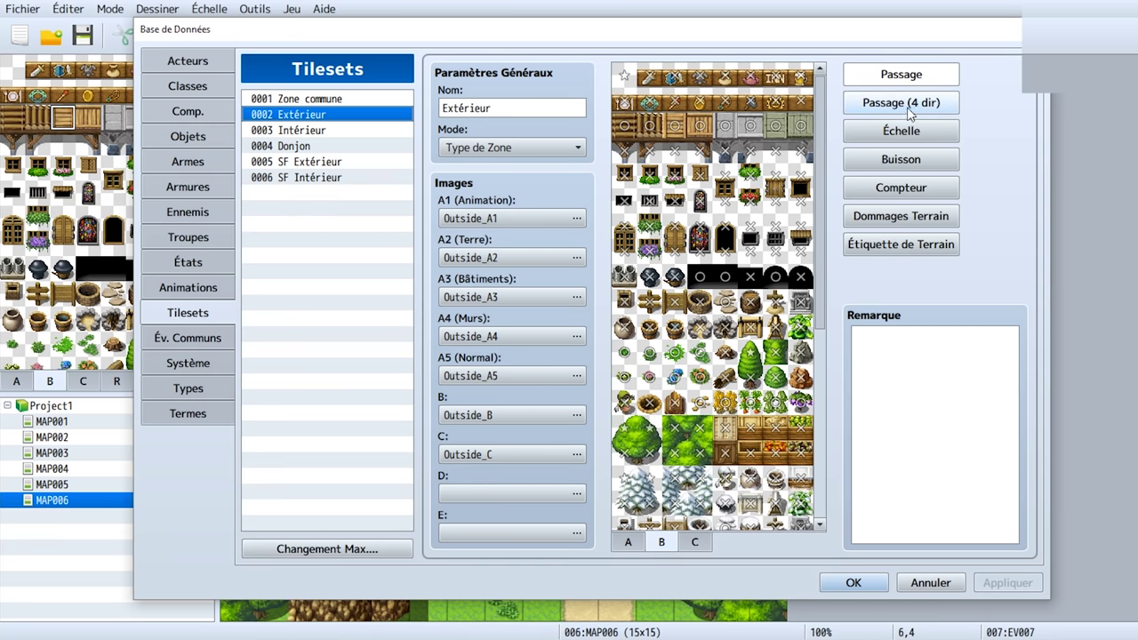
left_click(945, 106)
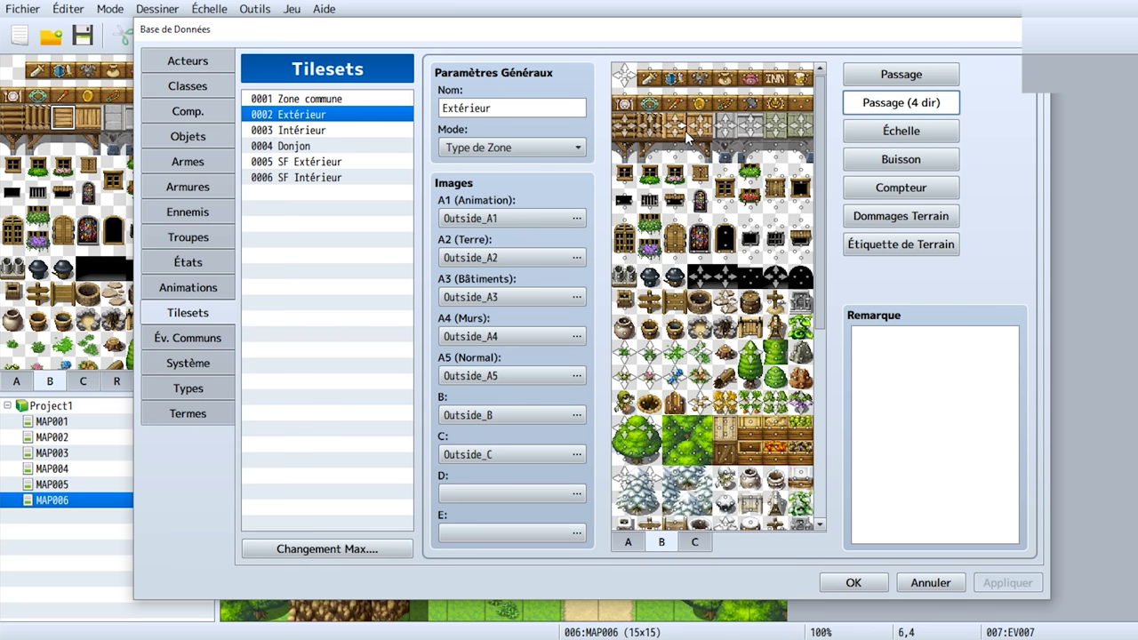
left_click(684, 130)
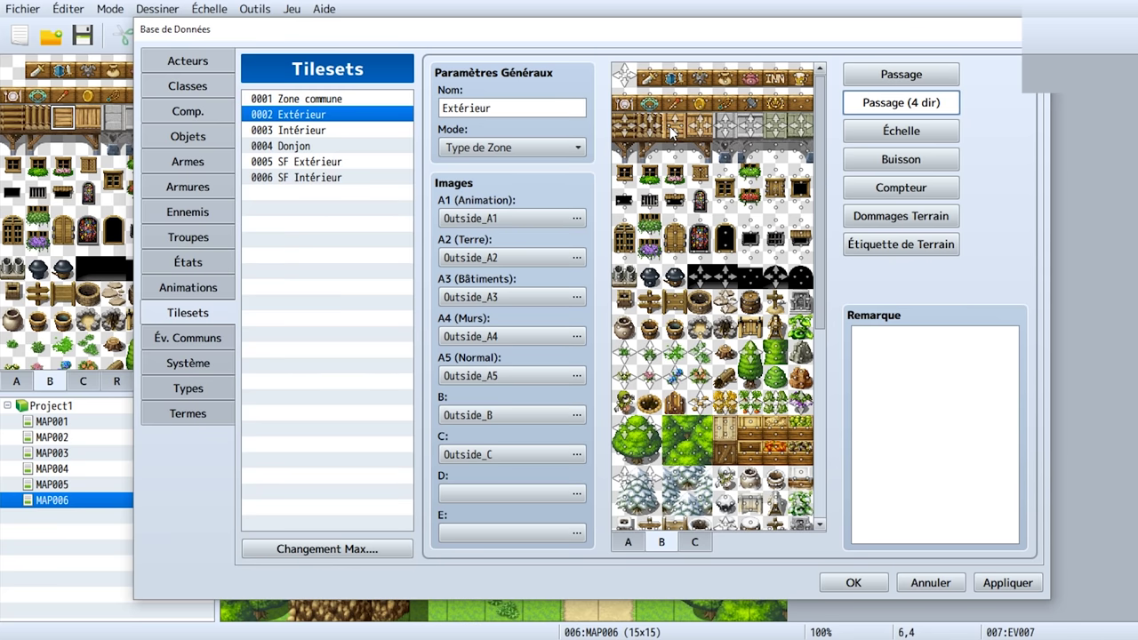
left_click(875, 580)
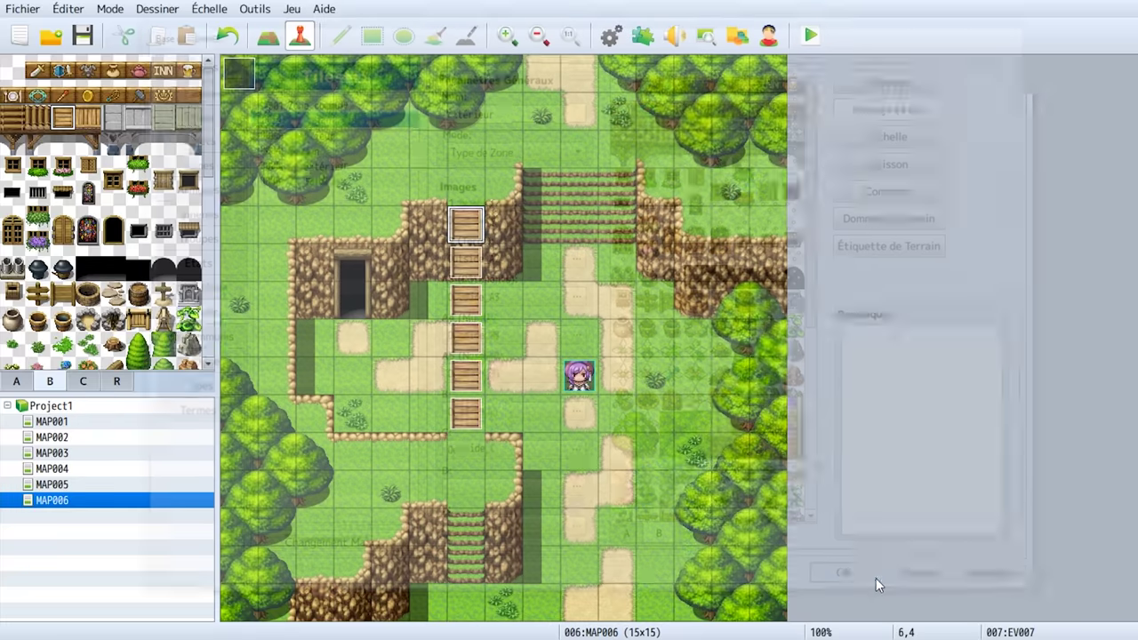
Save the changes, launch a playtest and take the character up the lower stairs onto the bridge.
left_click(811, 36)
left_click(550, 357)
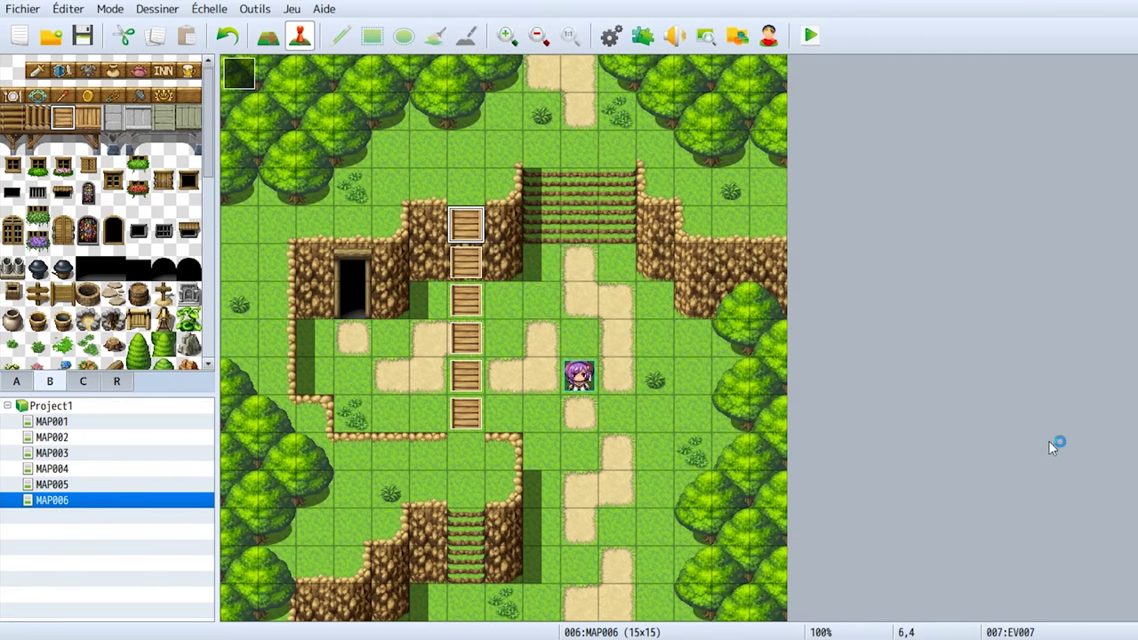
key("Return")
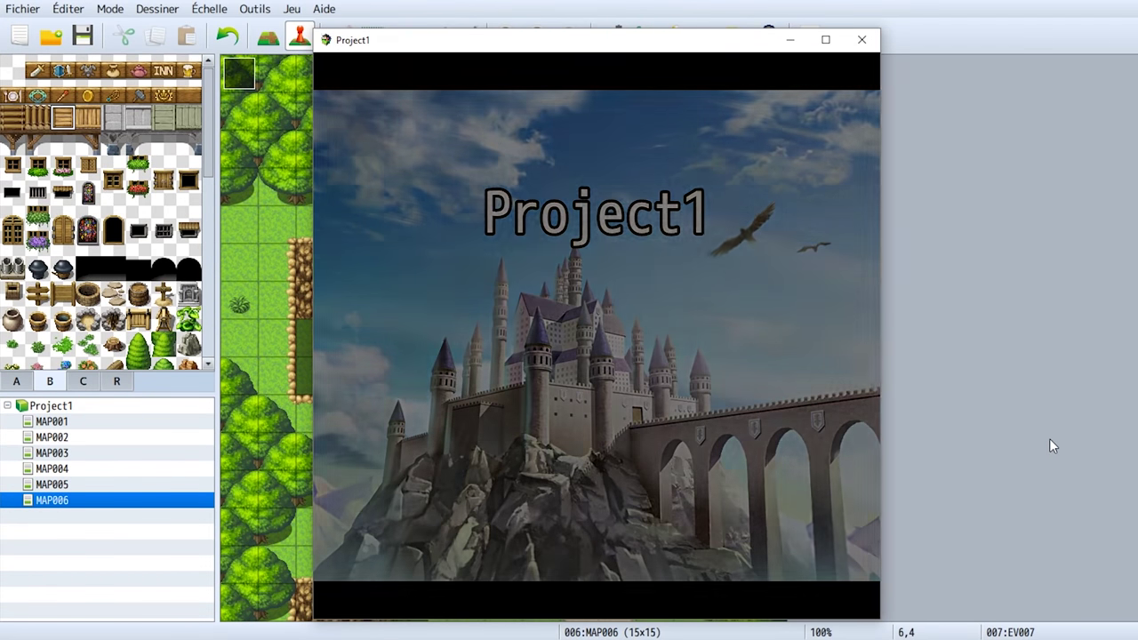
key("Down")
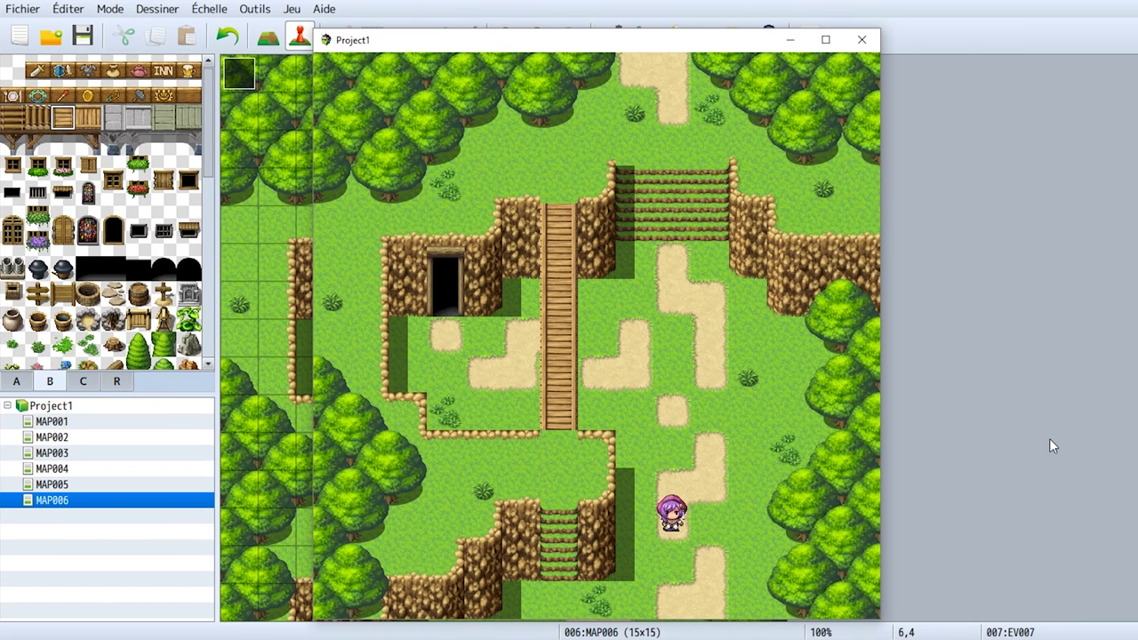
key("Left")
key("Down")
key("Left")
key("Up")
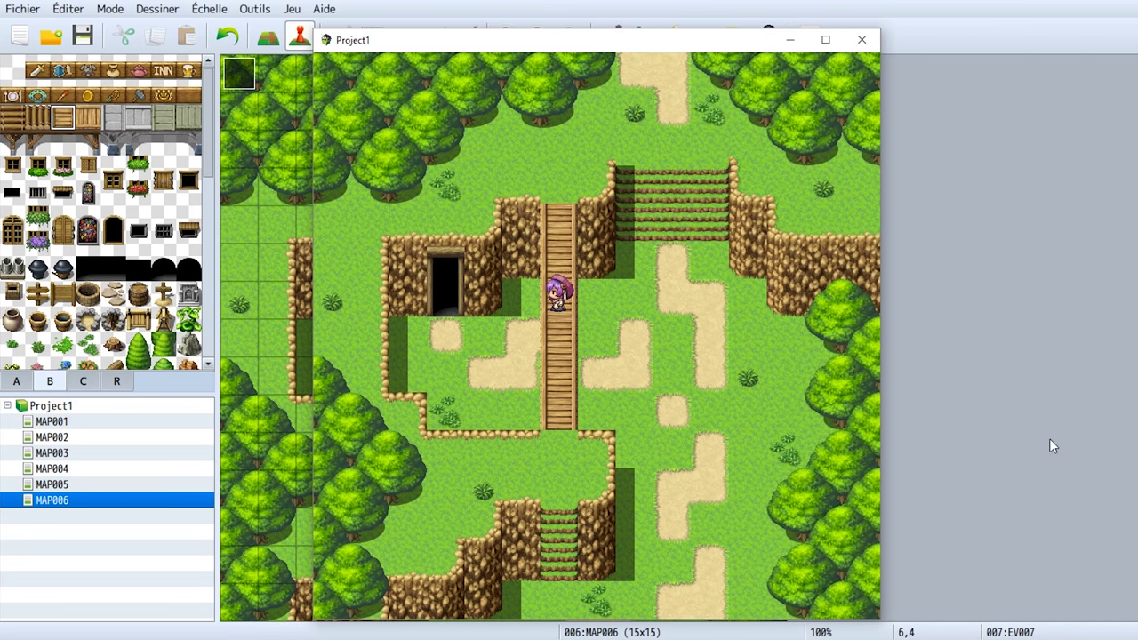
Test the blocked sides of the bridge, and cross it to the top of the upper staircase.
key("Up")
key("Down")
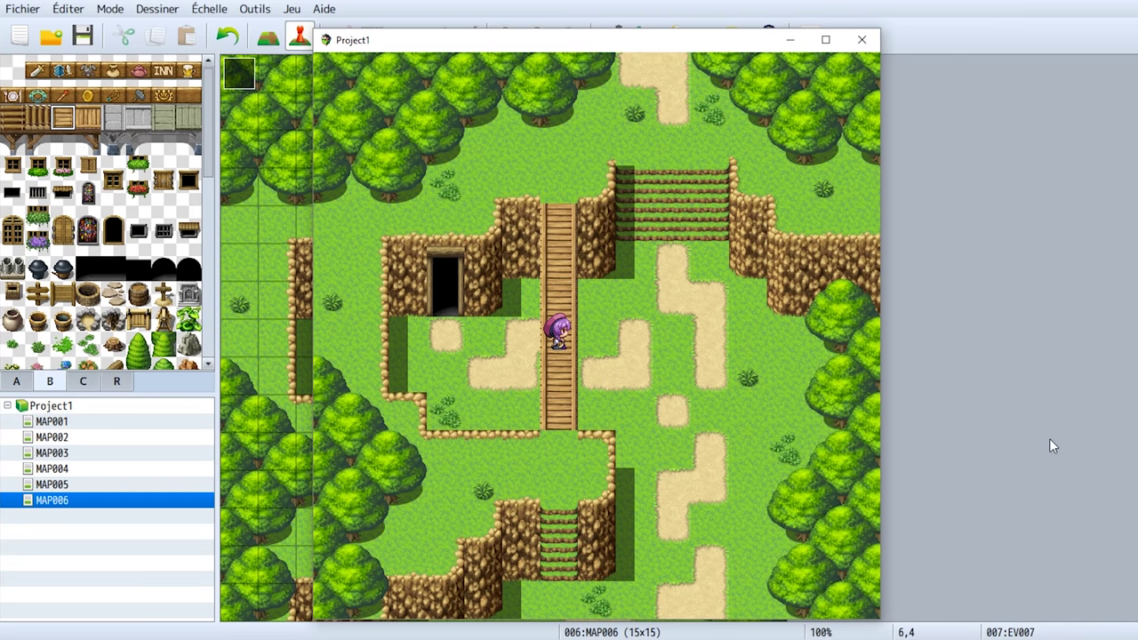
key("Up")
key("Up")
key("Right")
key("Up")
key("Right")
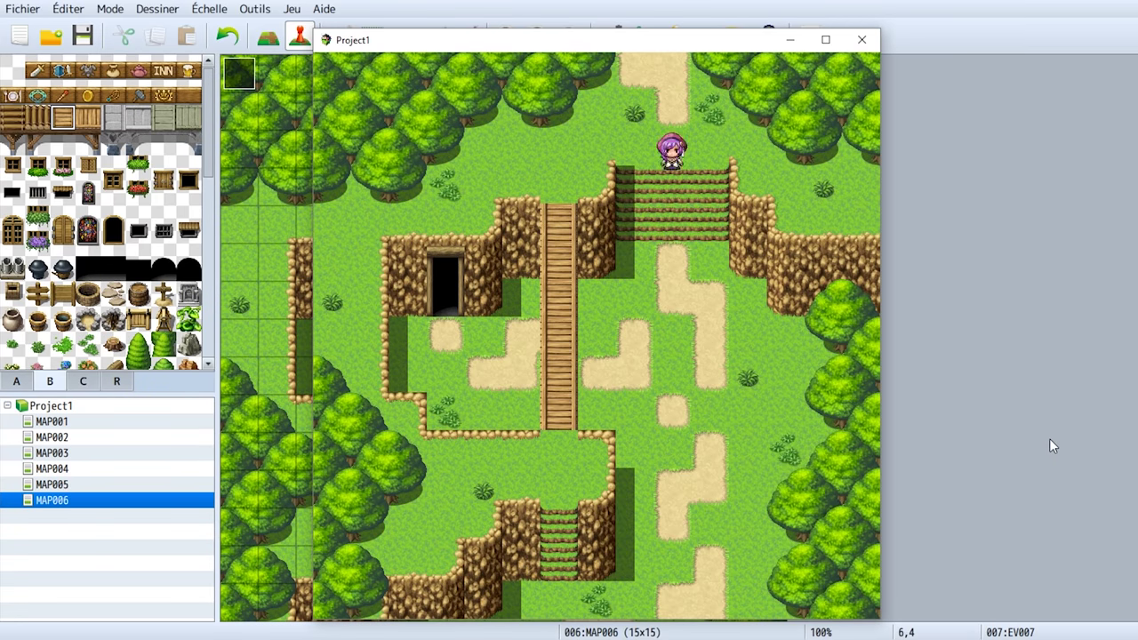
Go down the upper staircase, test passing under the bridge, return to the lower ledge and end the playtest.
key("Down")
key("Left")
key("Left")
key("Right")
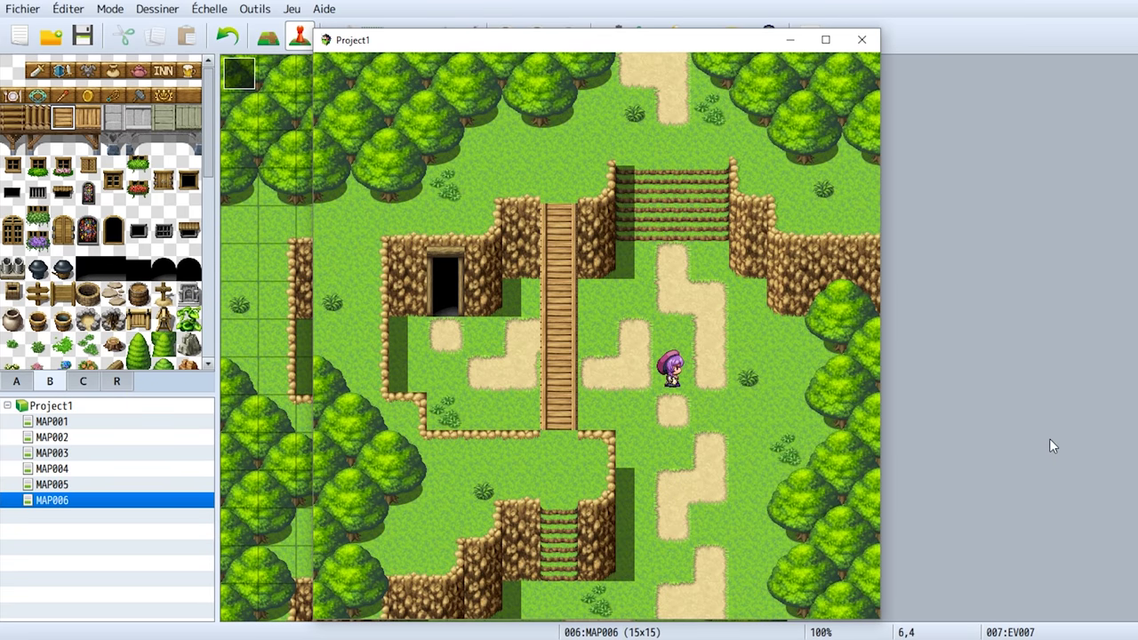
key("Left")
key("Down")
key("Up")
key("Left")
key("Right")
key("Down")
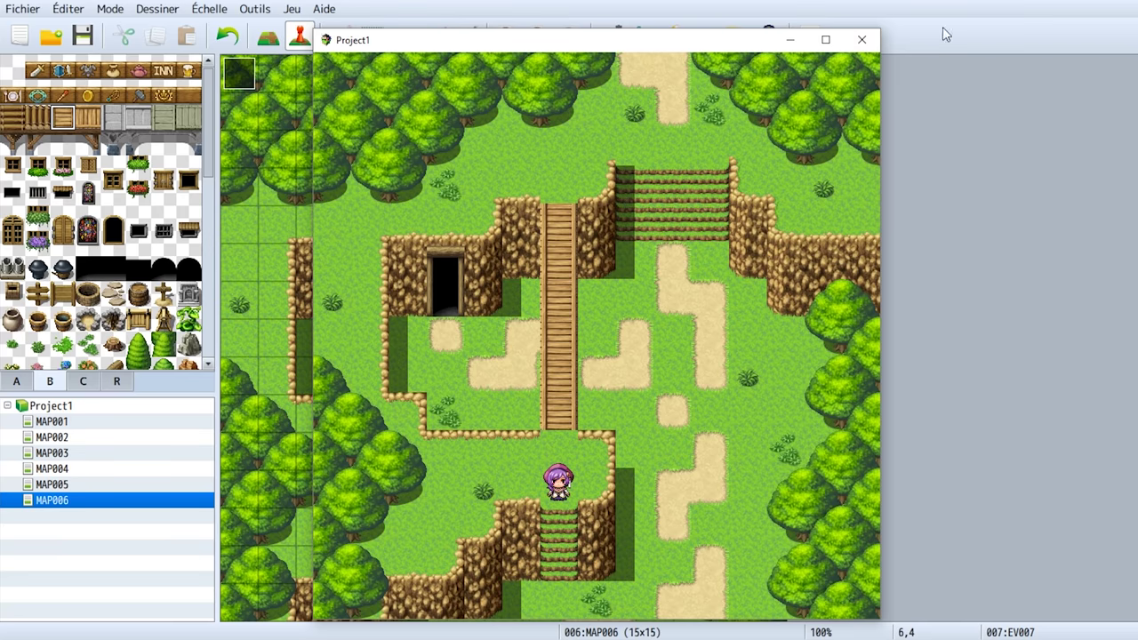
left_click(861, 40)
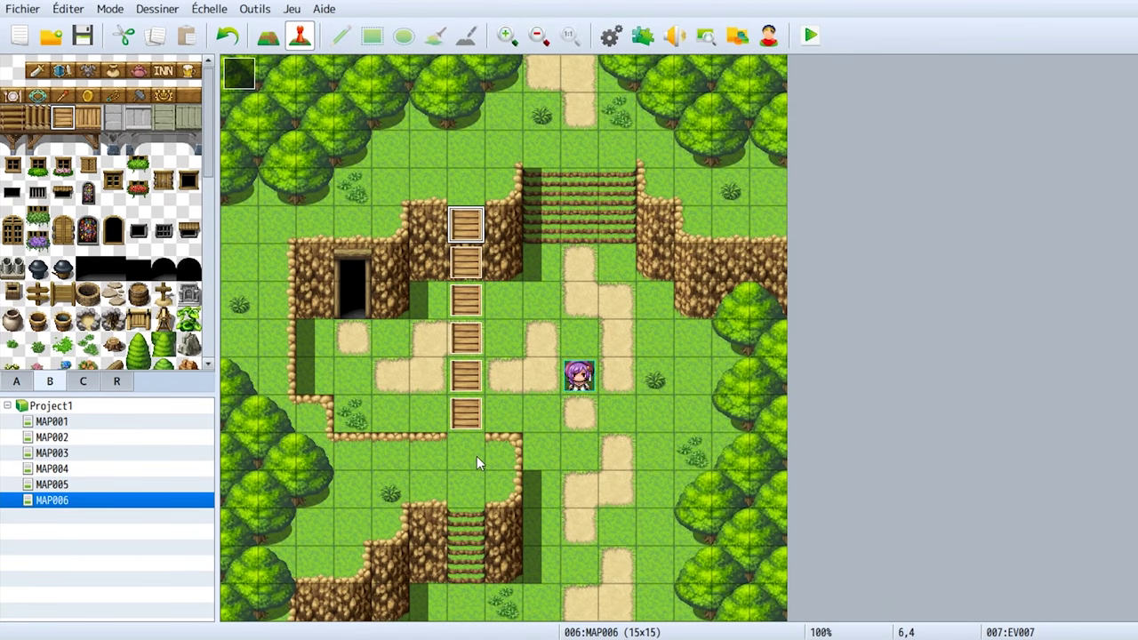
Close the gap in the lower ledge's stone border at 6,10, at the foot of the bridge.
left_click(267, 38)
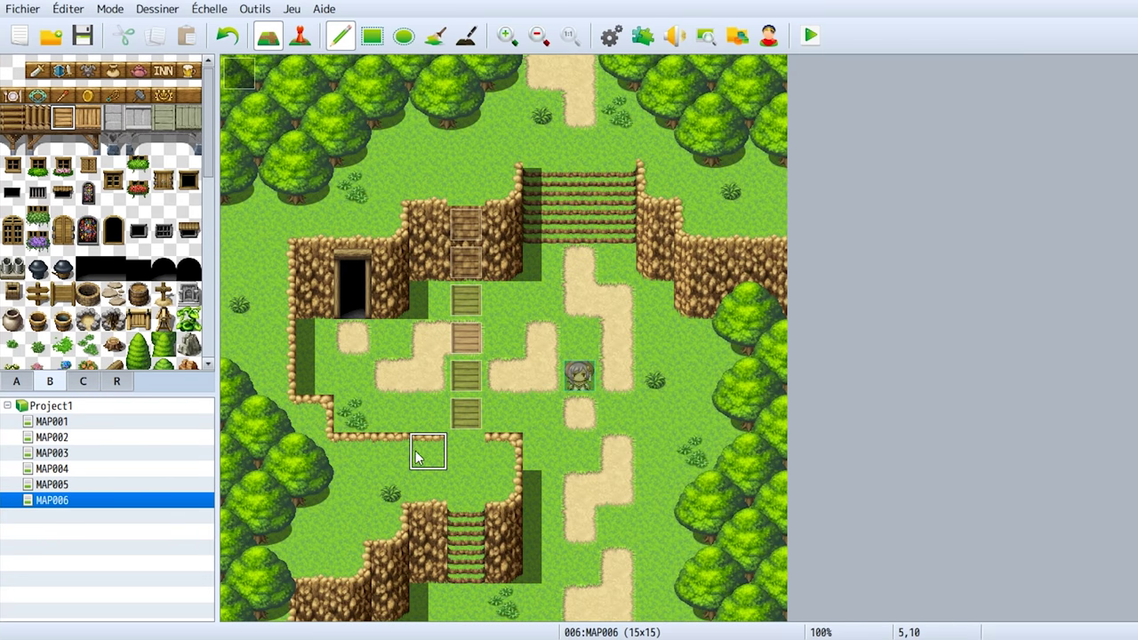
left_click(427, 375)
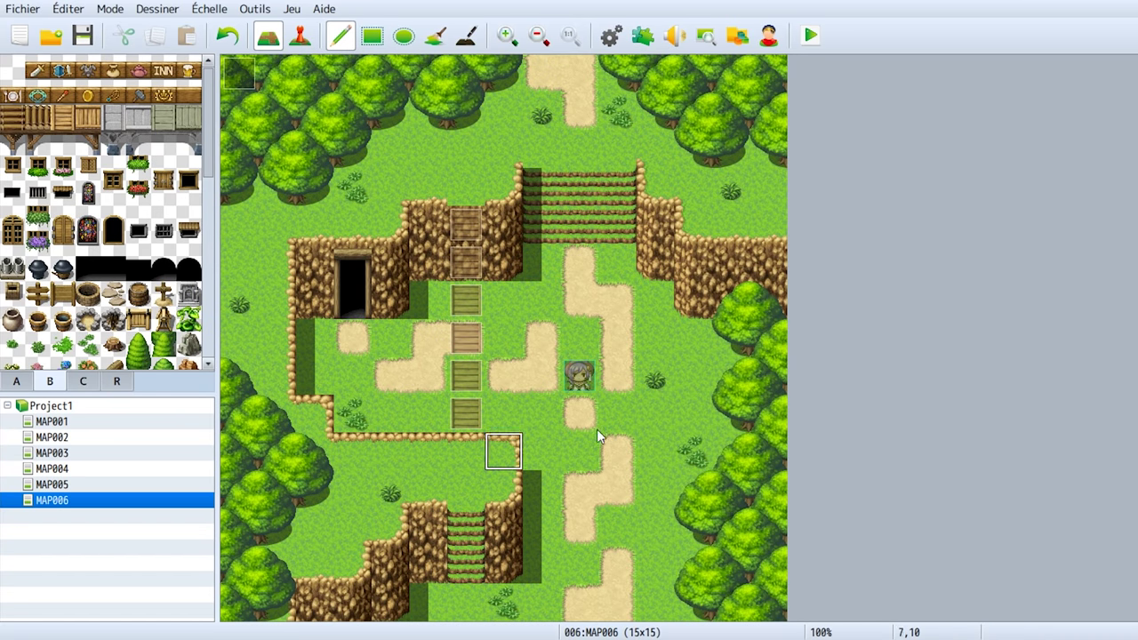
Launch a playtest and take the character up the lower stairs to the closed ledge border at the bridge's foot.
left_click(812, 34)
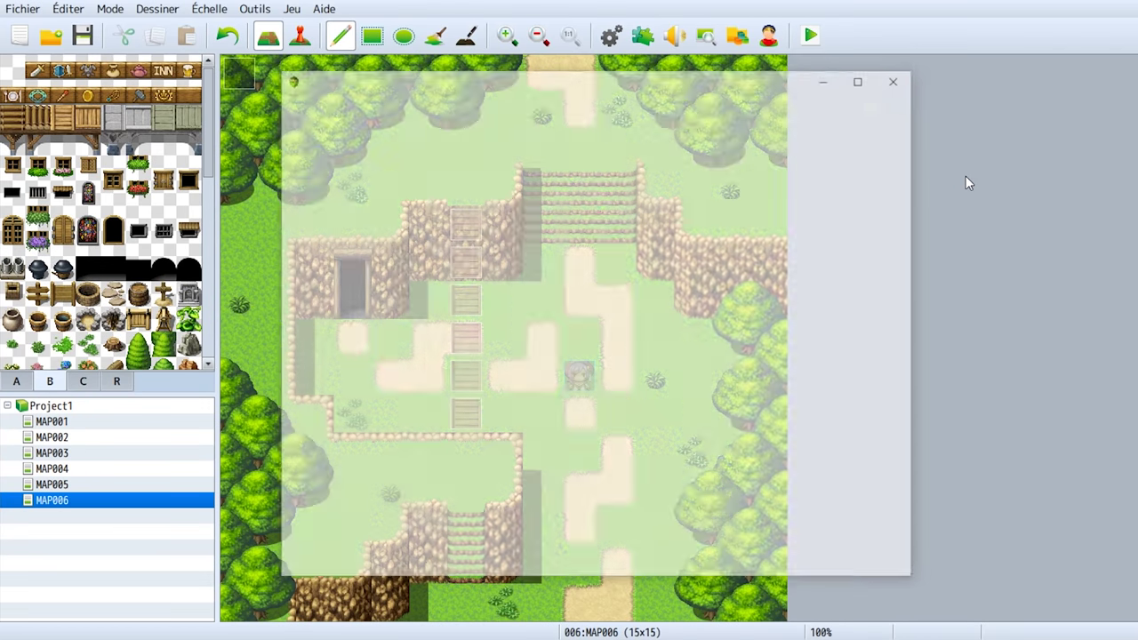
key("Return")
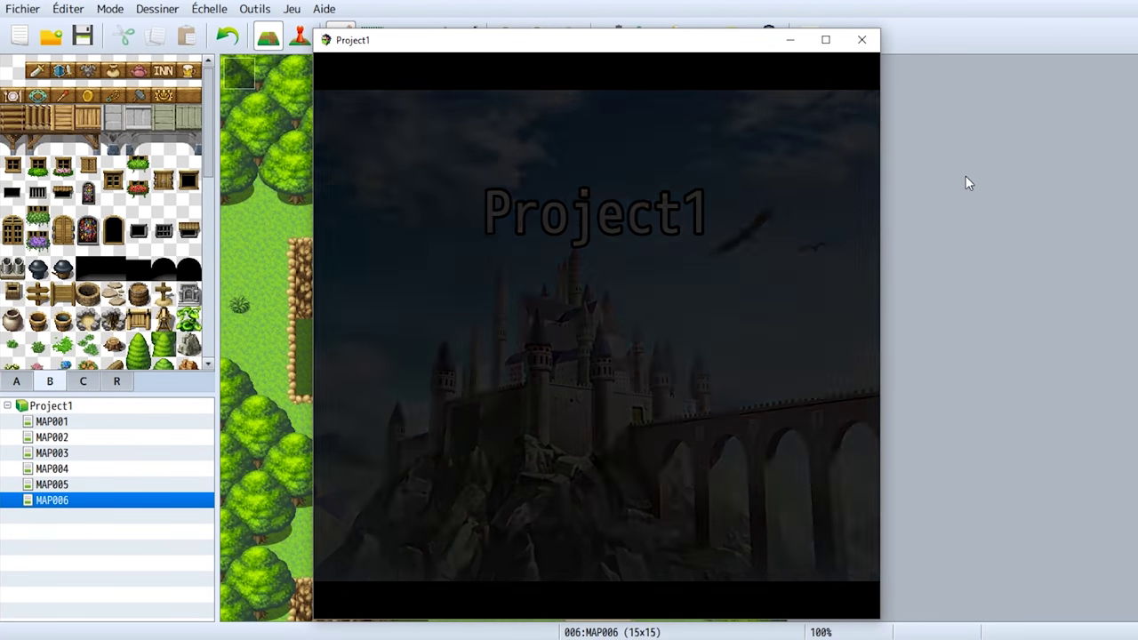
key("Down")
key("Down")
key("Down")
key("Down")
key("Left")
key("Left")
key("Left")
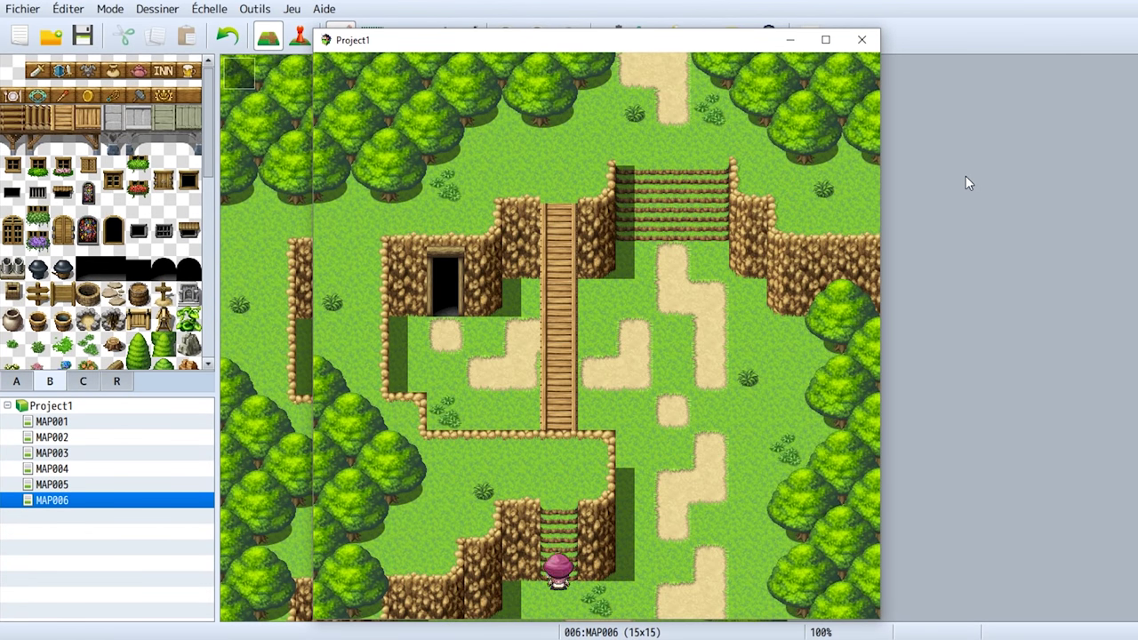
key("Up")
key("Up")
key("Up")
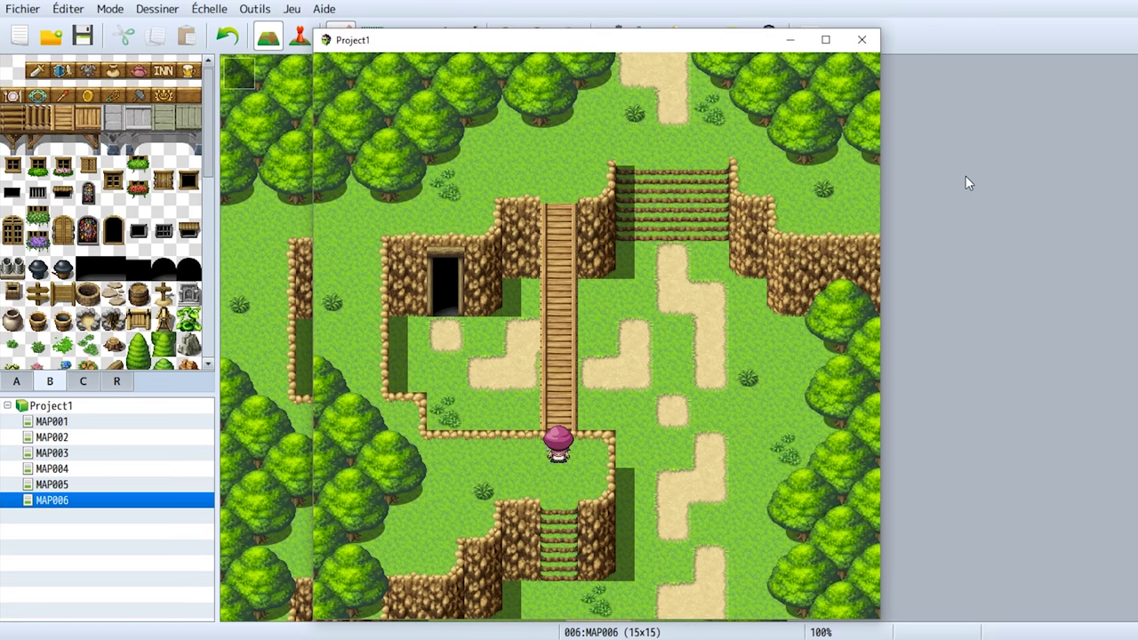